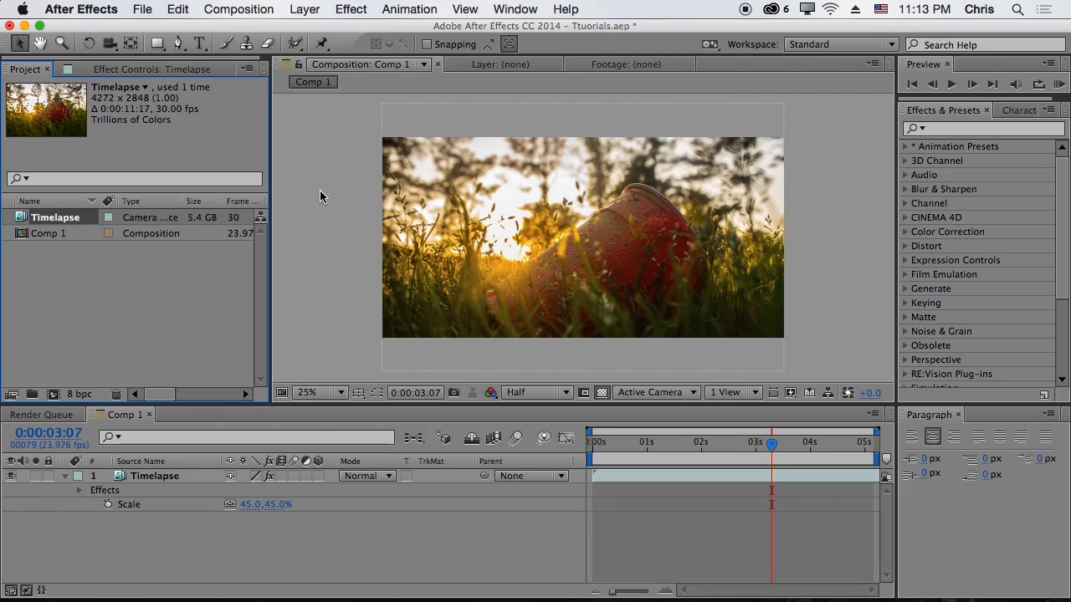
Switch to the Finder desktop and open the Red Solo Cup Sunset folder, showing its contents as icons
left_click(320, 190)
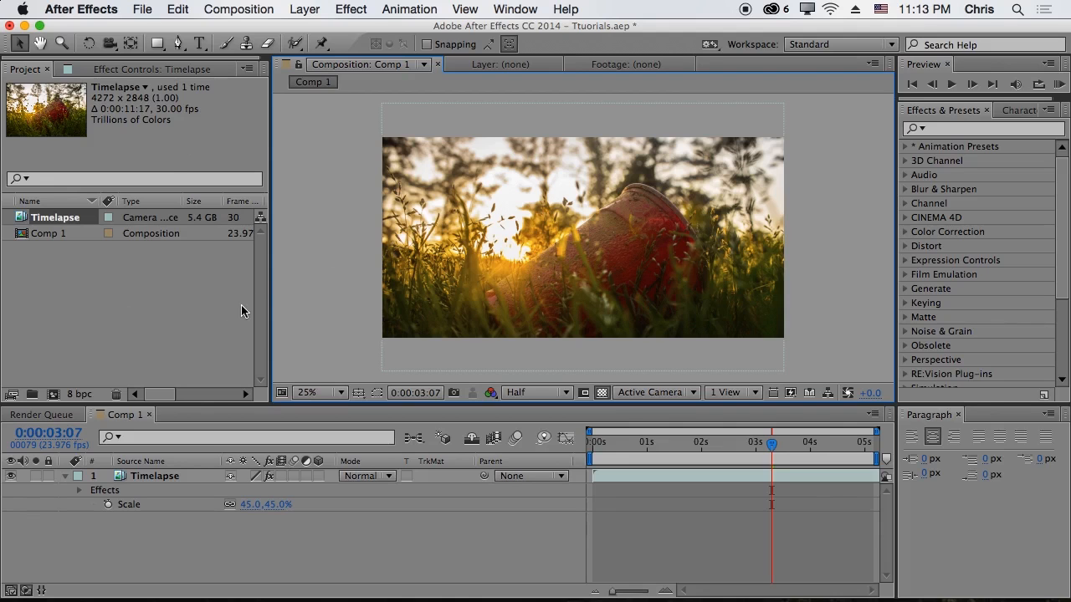
left_click(26, 25)
left_click(1046, 155)
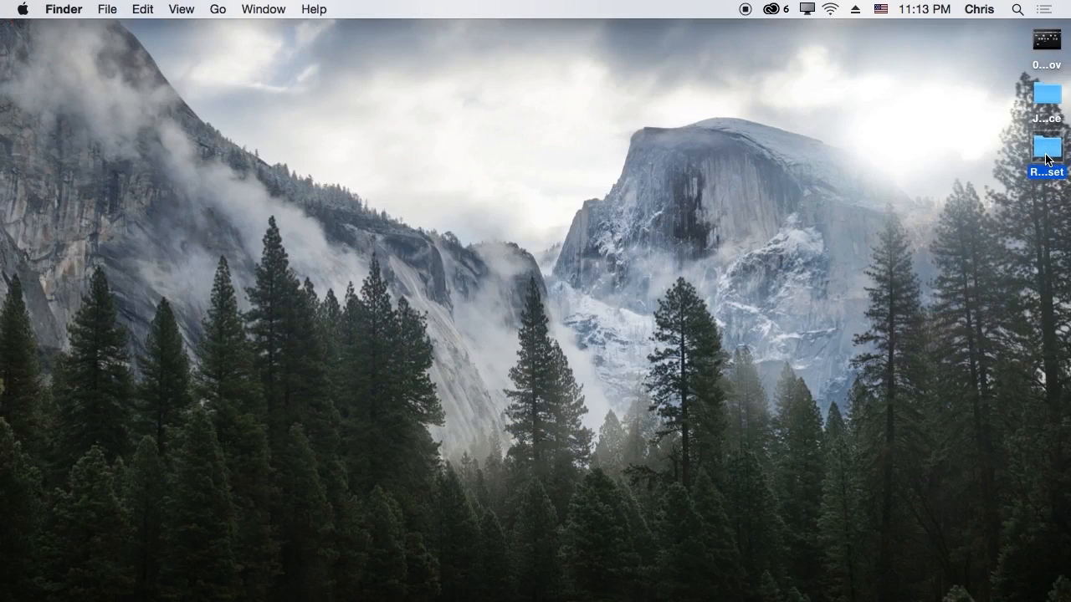
double_click(1045, 152)
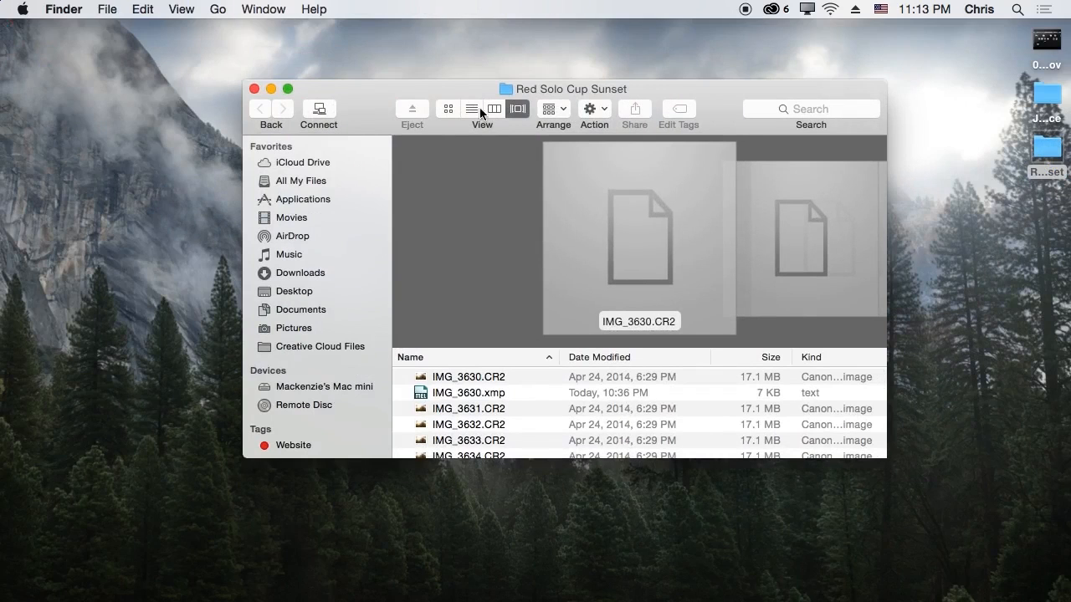
left_click(448, 110)
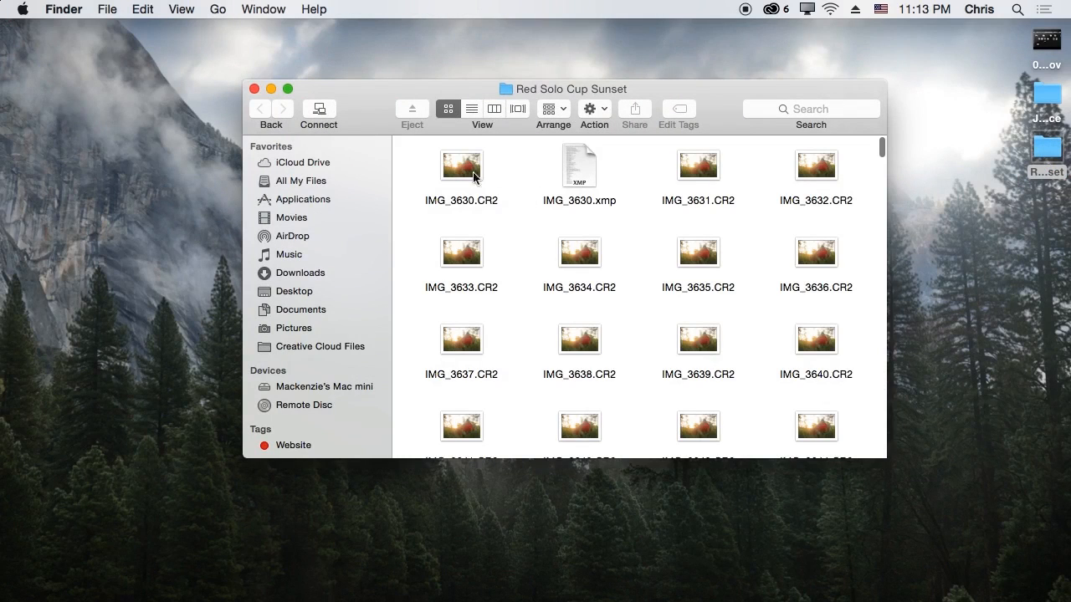
Browse through the CR2 photos in the Red Solo Cup Sunset folder and close its window
left_click(458, 171)
left_click_drag(880, 144, 880, 276)
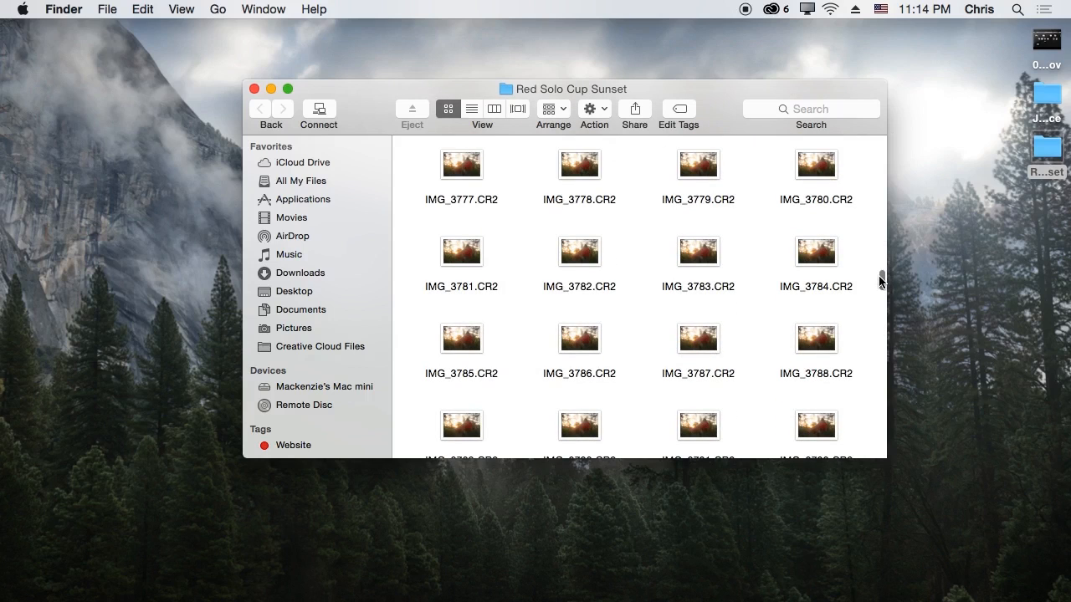
left_click_drag(880, 281, 884, 148)
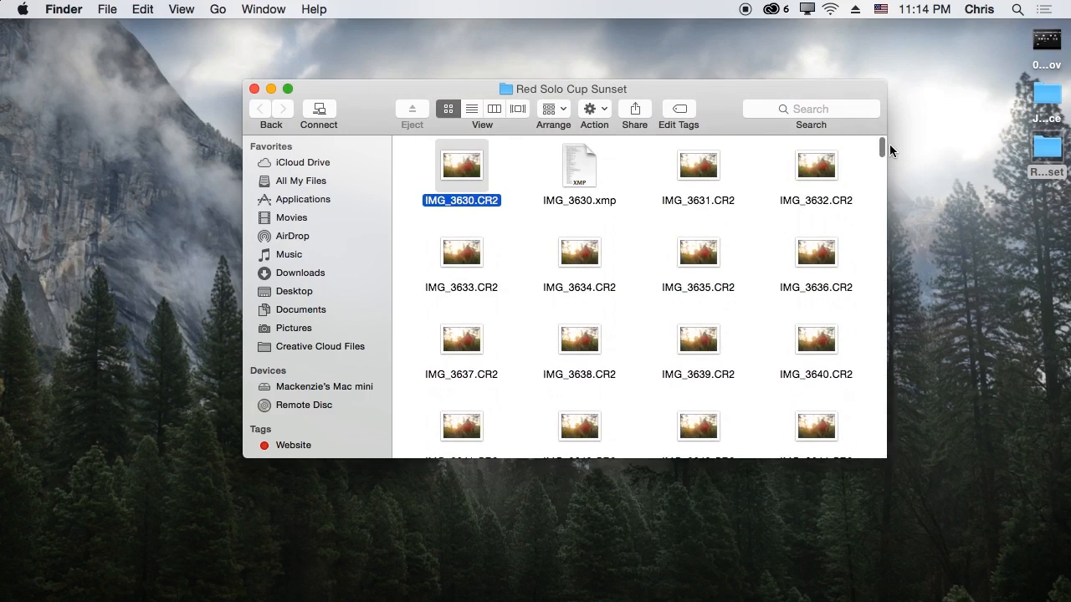
left_click(516, 191)
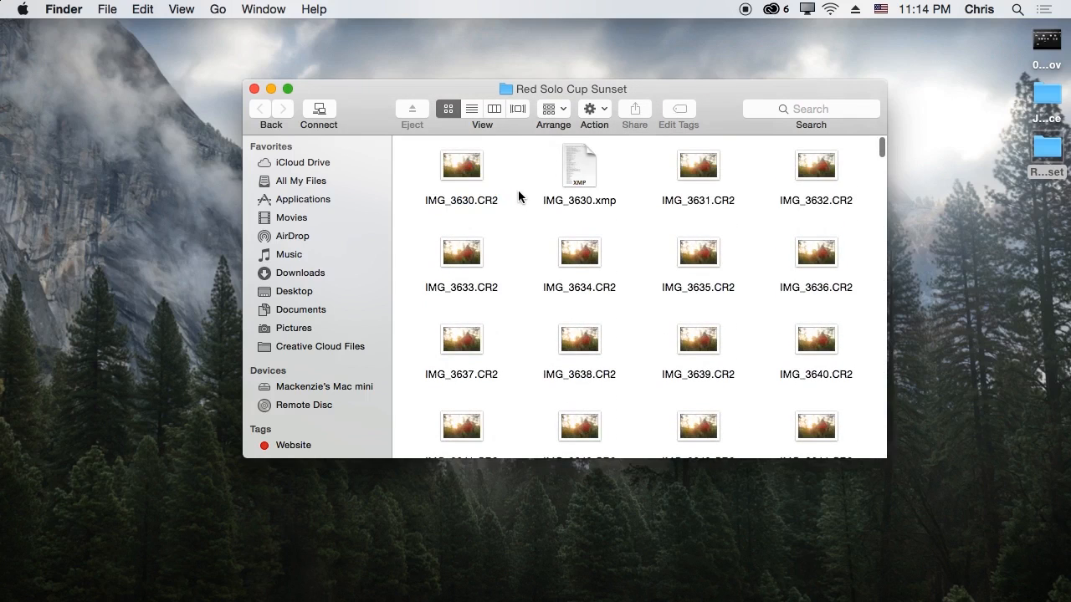
left_click_drag(555, 86, 494, 66)
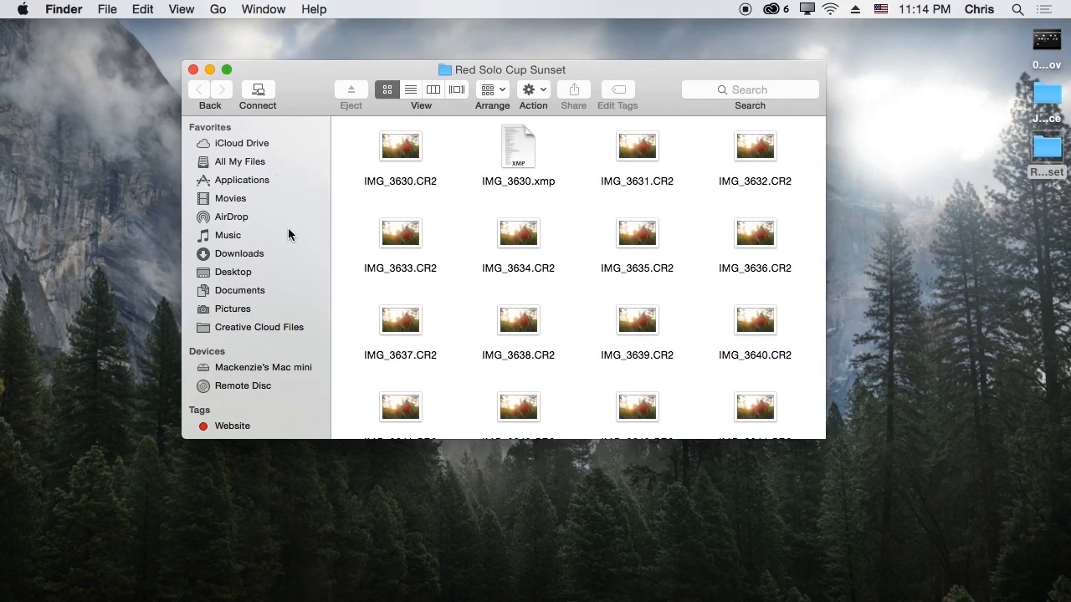
left_click_drag(307, 81, 453, 75)
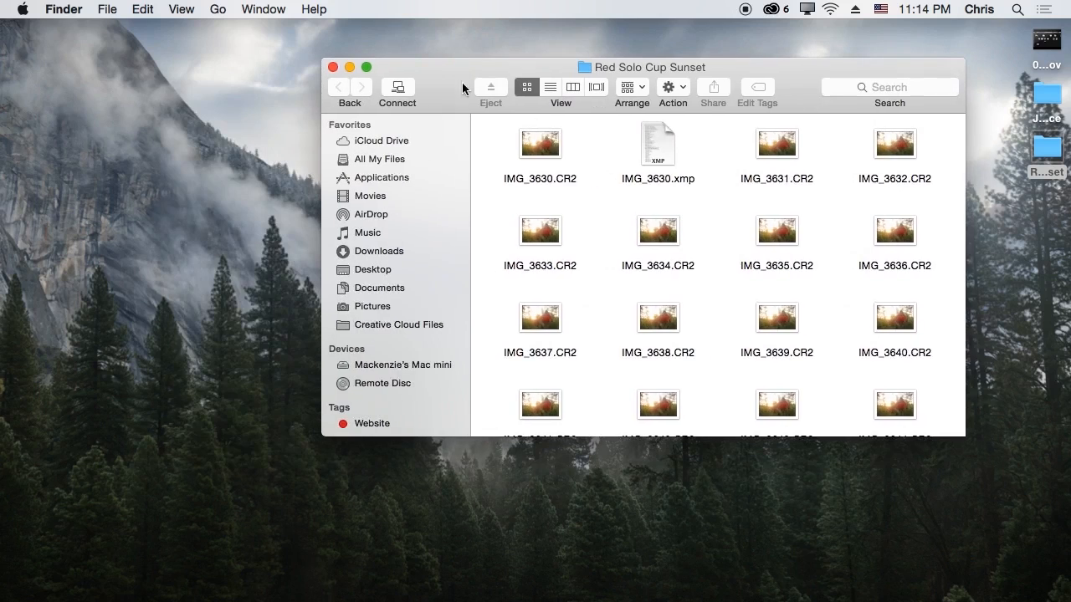
left_click_drag(772, 65, 639, 68)
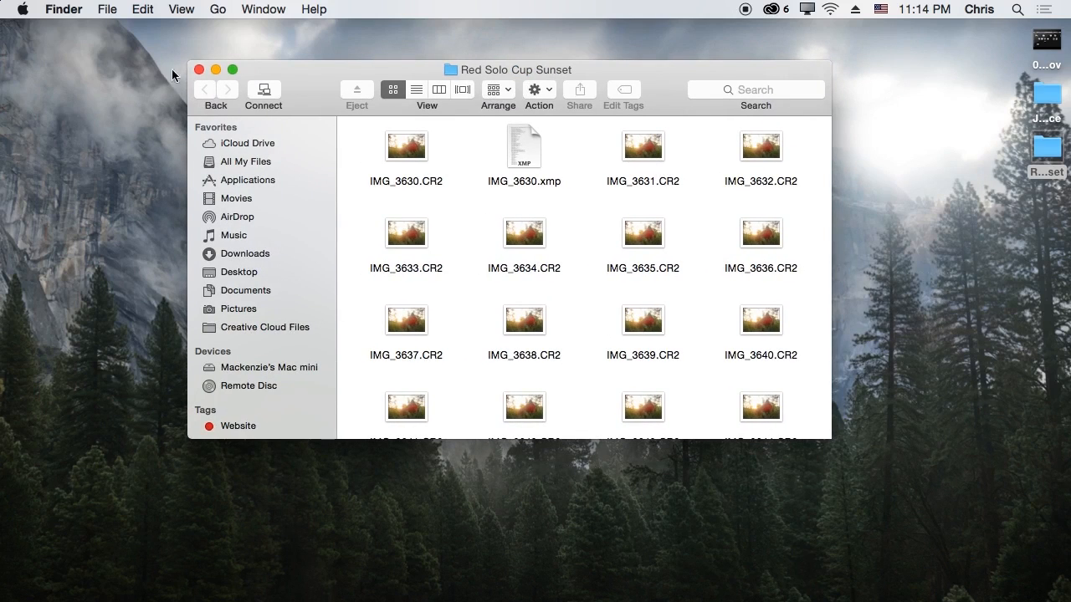
left_click(199, 69)
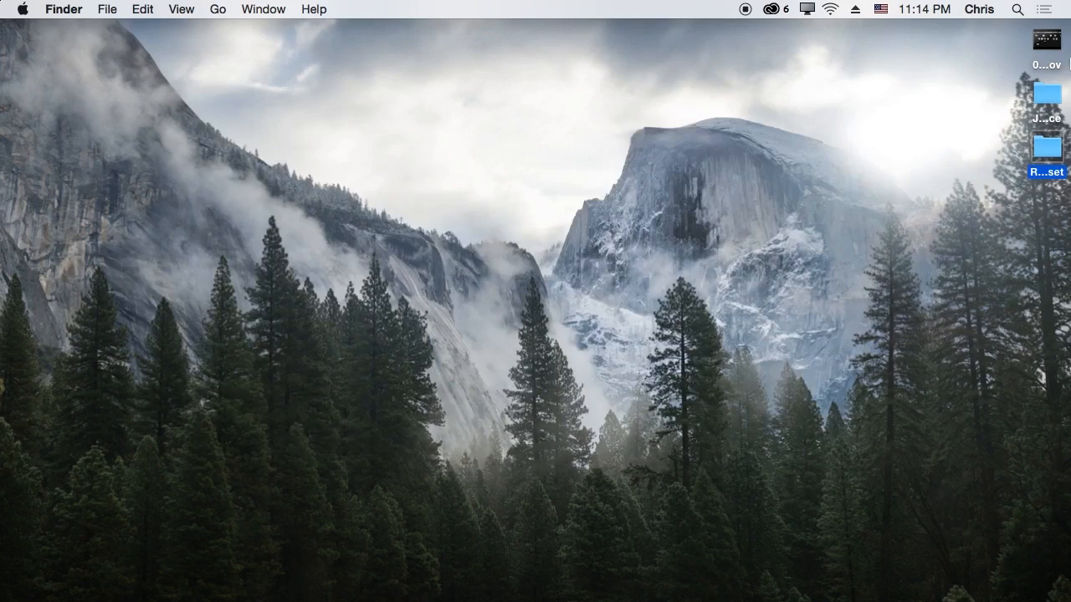
Examine the Red Solo Cup Sunset folder's size and item count in its file information and close the information window
right_click(1047, 151)
left_click(878, 208)
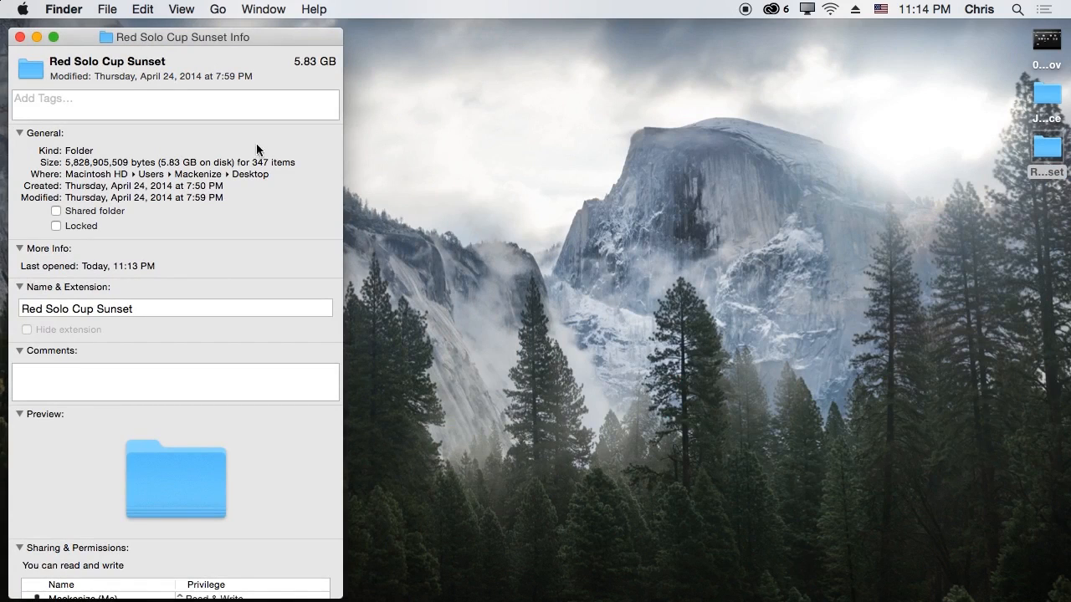
left_click(20, 38)
left_click(871, 238)
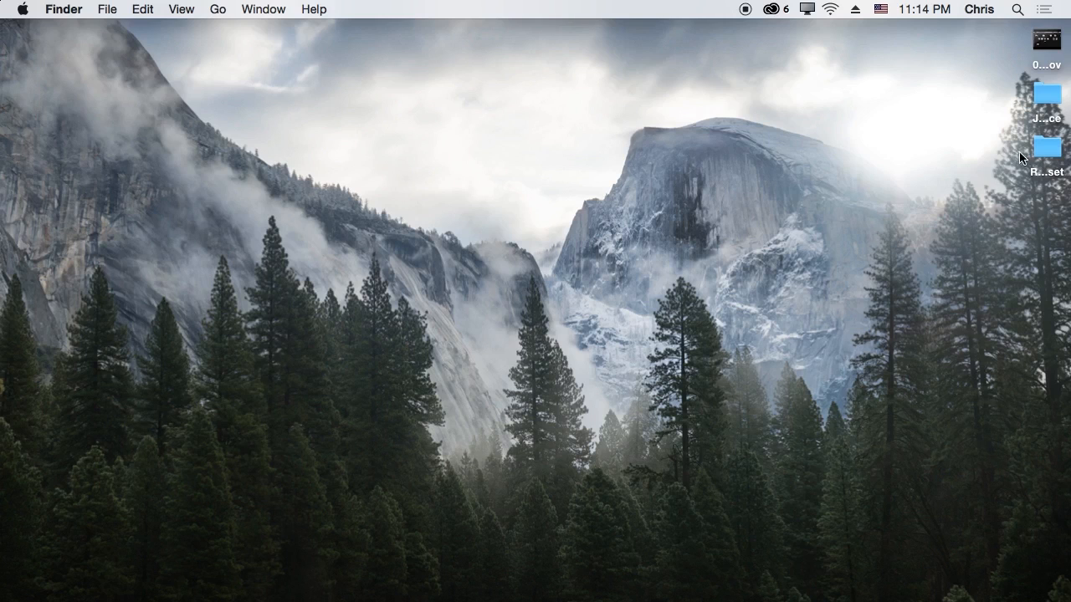
Reopen the Red Solo Cup Sunset folder, skim the numbered raw photos again and close the folder
double_click(1047, 148)
scroll(555, 259, "down", 15)
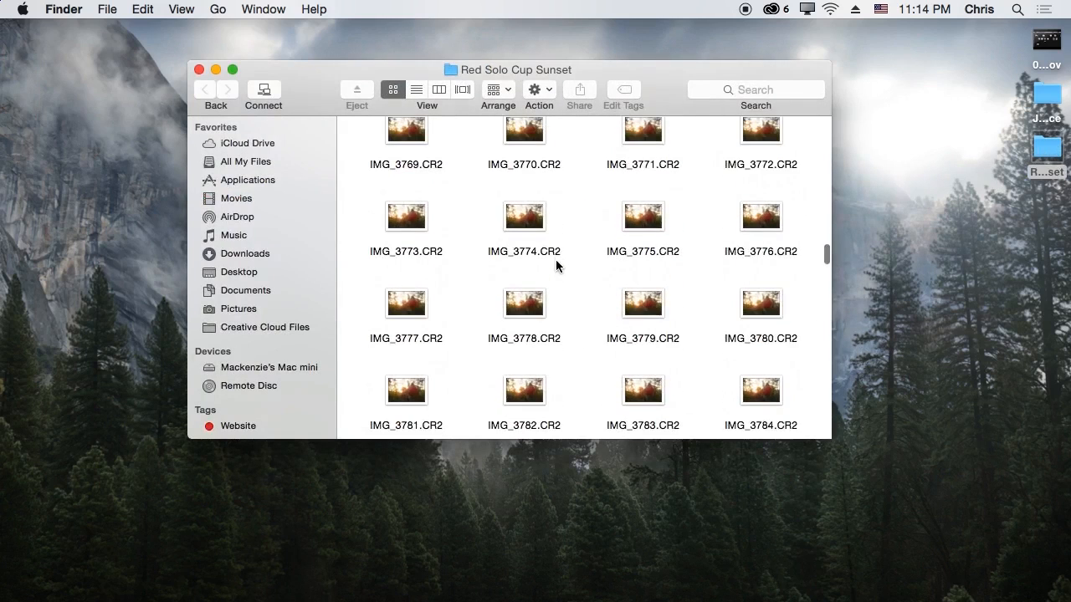
scroll(556, 259, "up", 15)
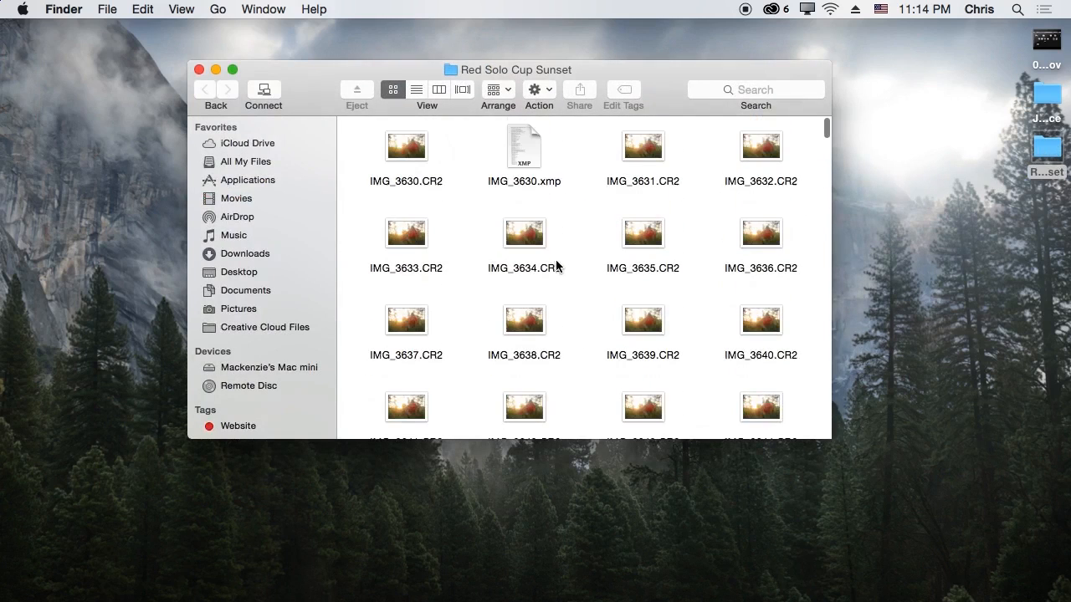
left_click(199, 69)
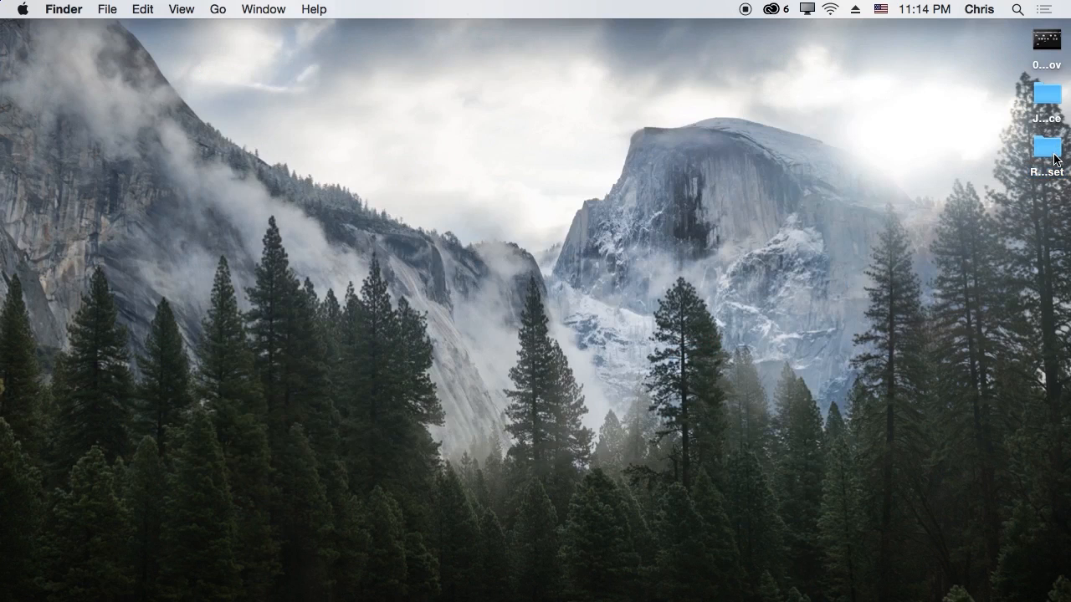
left_click(929, 220)
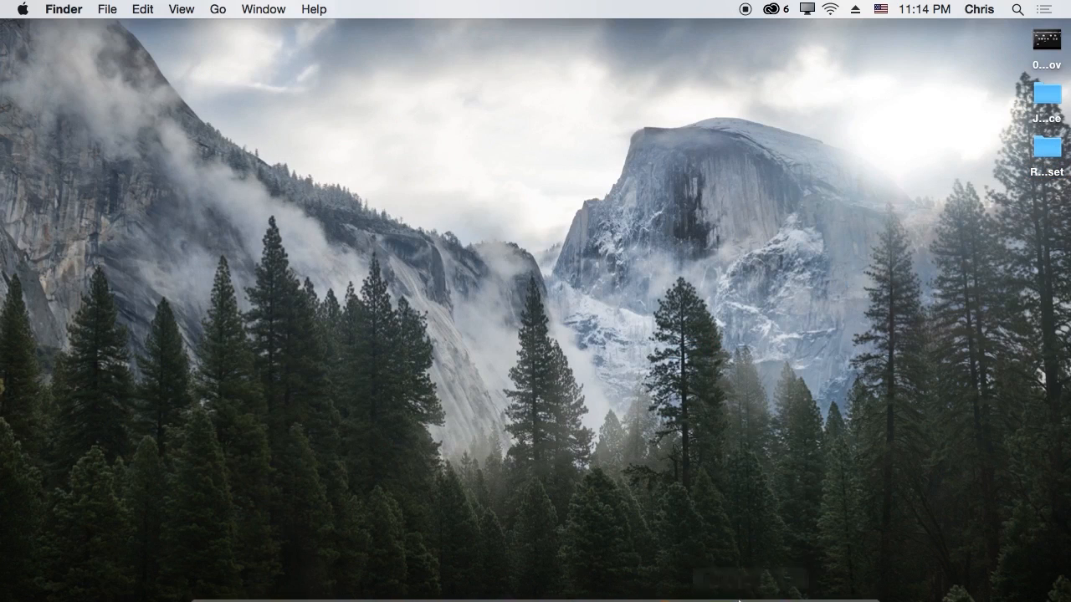
Switch back to After Effects and start importing a new footage file into the project
mouse_move(742, 599)
left_click(831, 581)
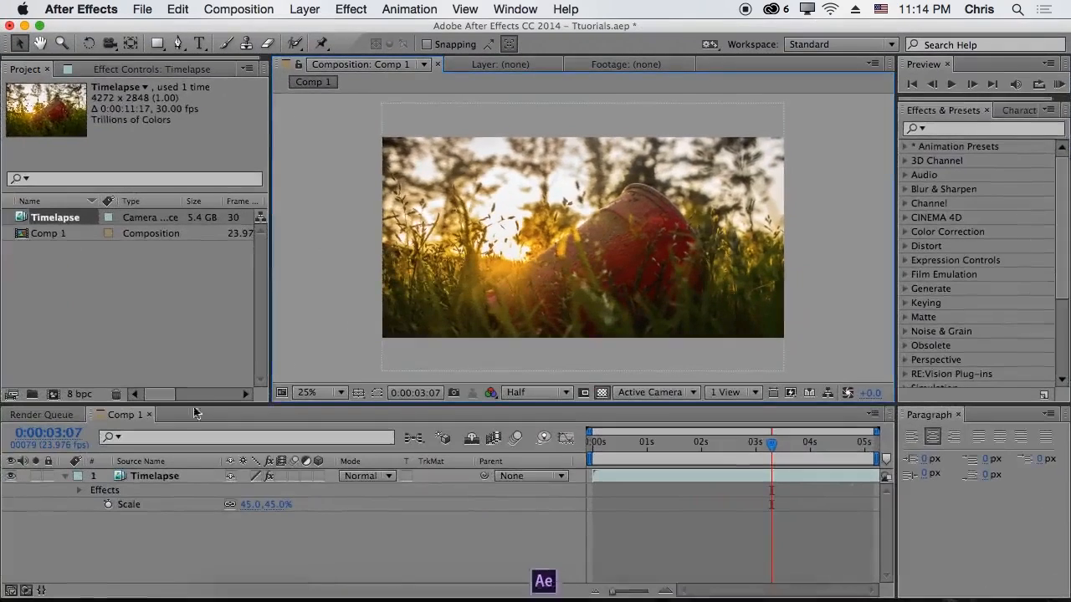
left_click(180, 288)
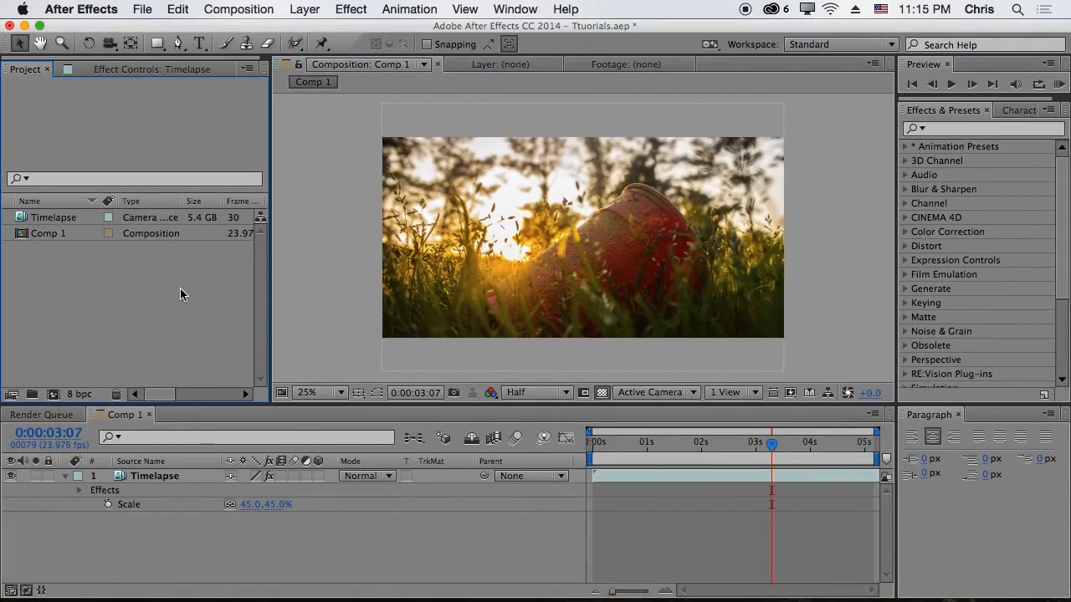
double_click(79, 270)
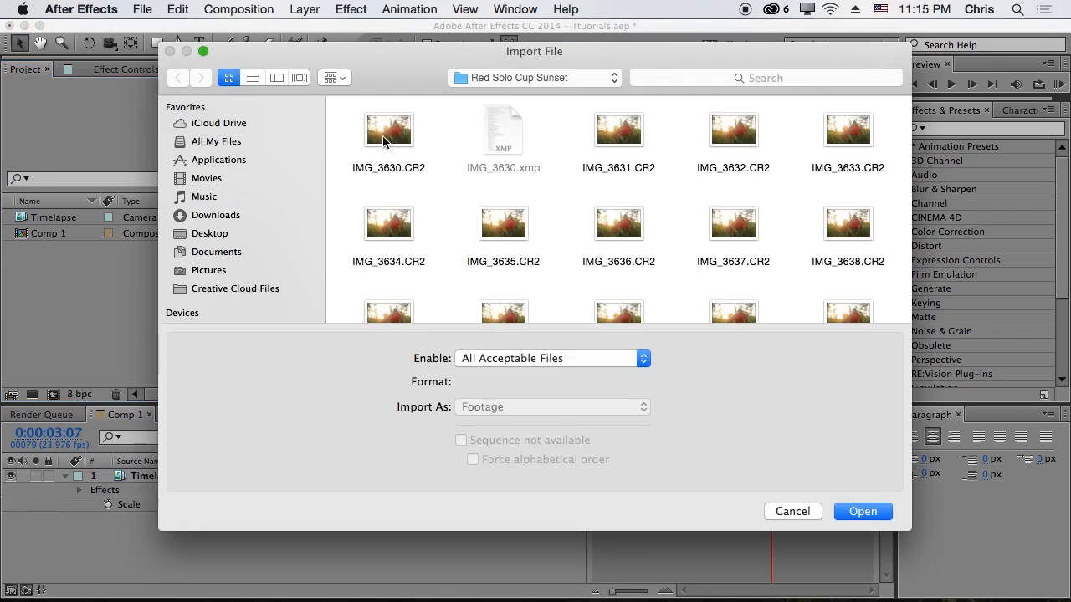
Import all CR2 files from the Red Solo Cup Sunset folder with Camera Raw Sequence enabled, accepting the missing-frames warning
left_click(383, 136)
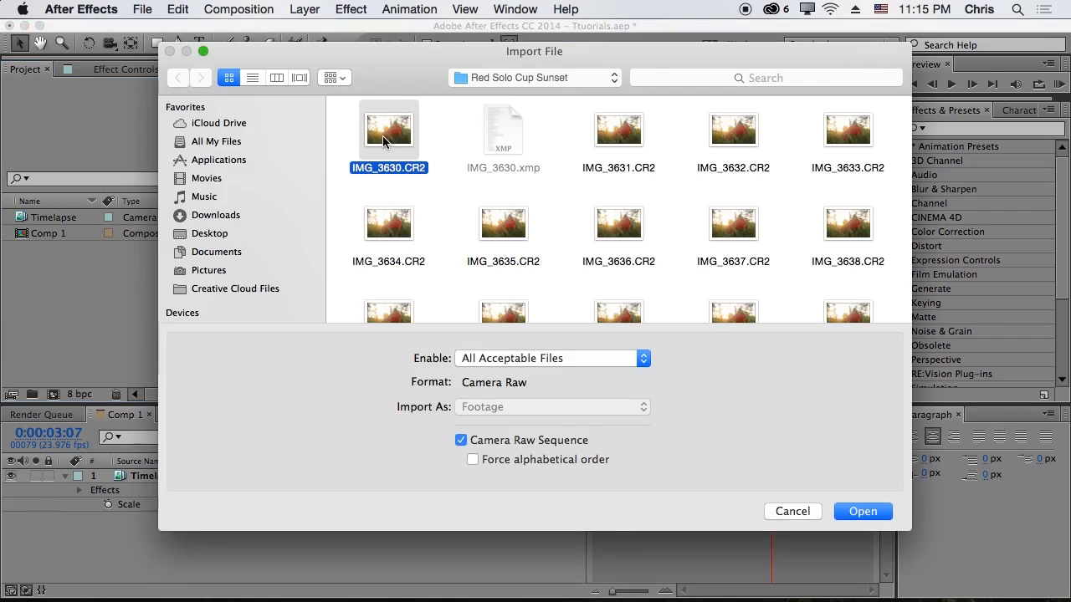
left_click(460, 440)
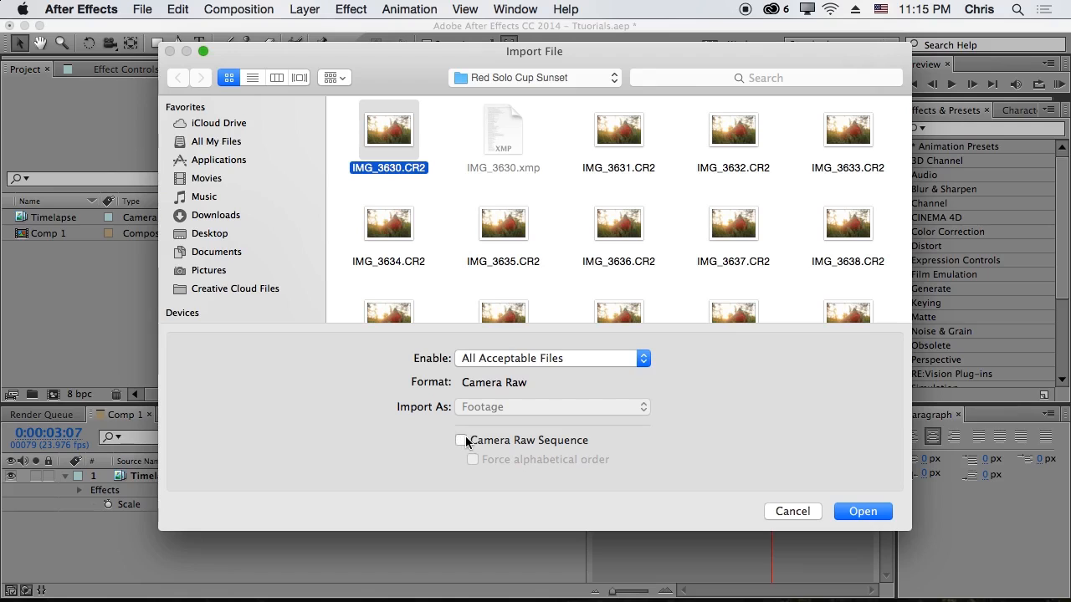
left_click(464, 440)
key("super+a")
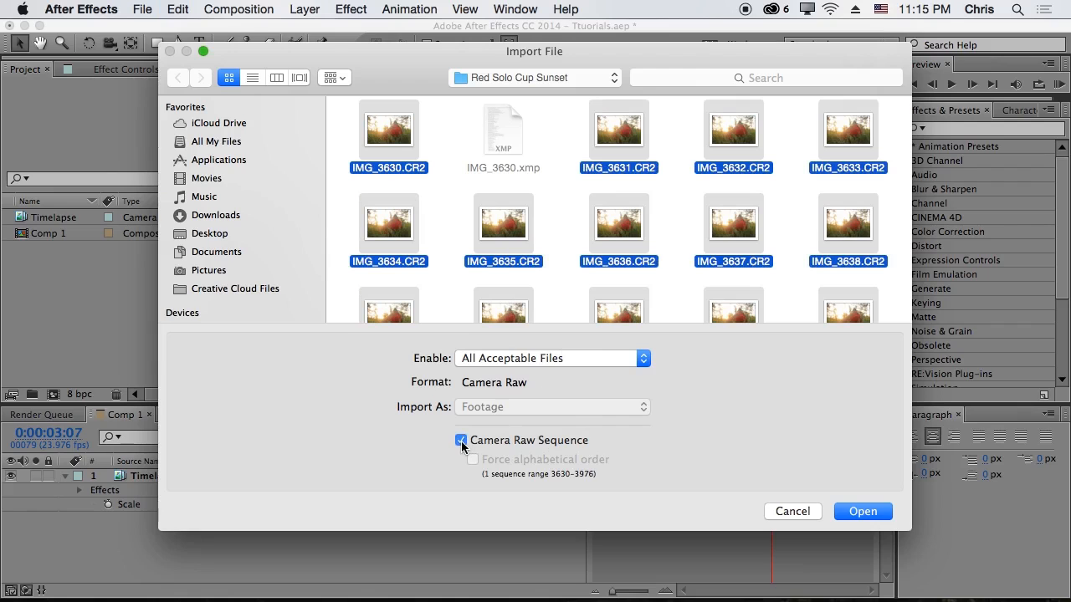
scroll(608, 289, "down", 3)
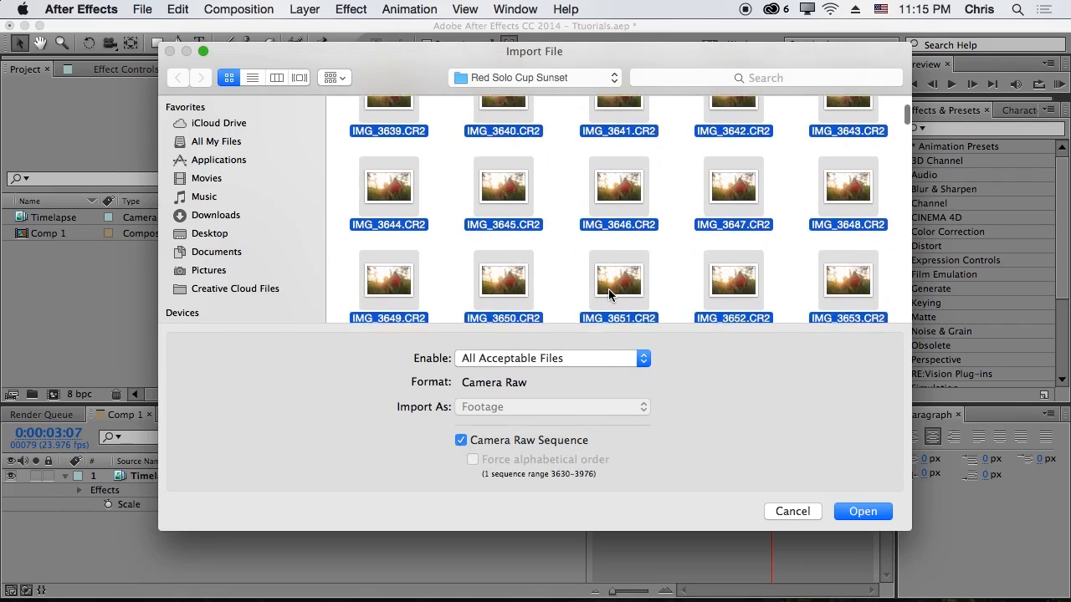
scroll(608, 289, "up", 3)
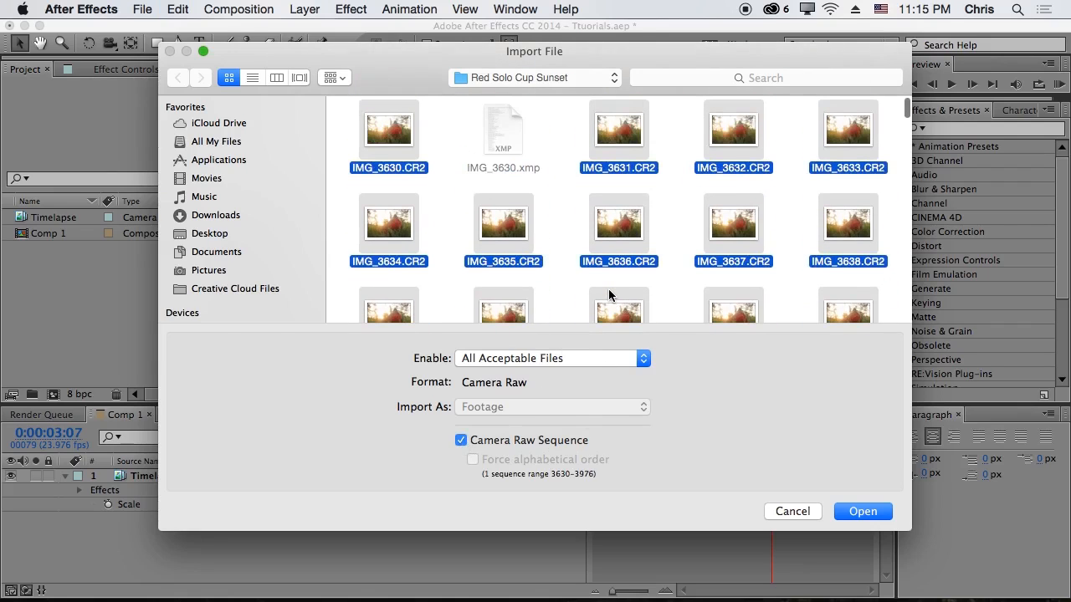
left_click(863, 512)
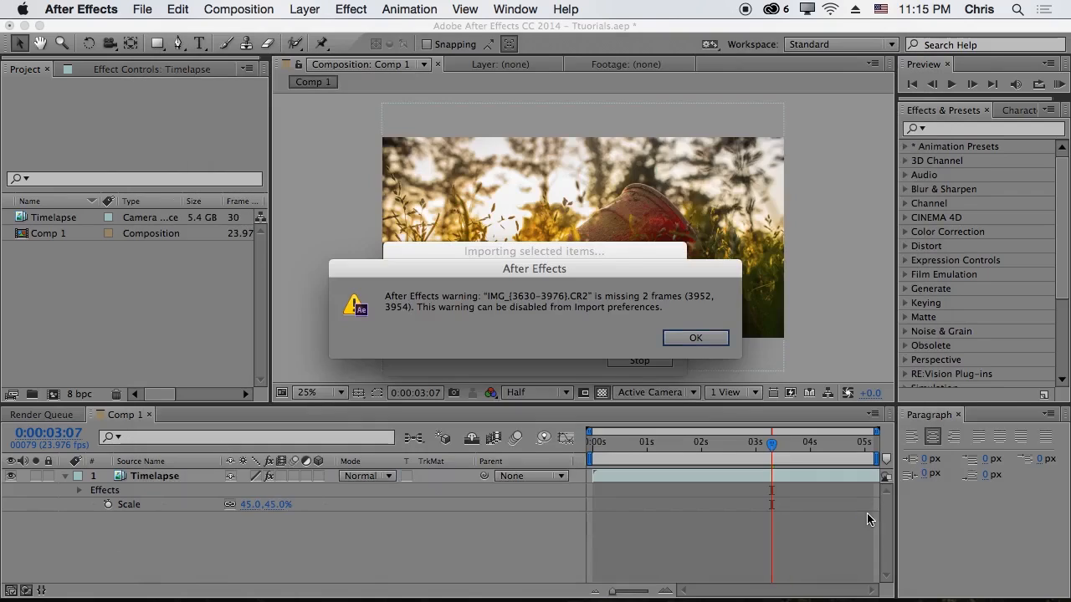
left_click(695, 335)
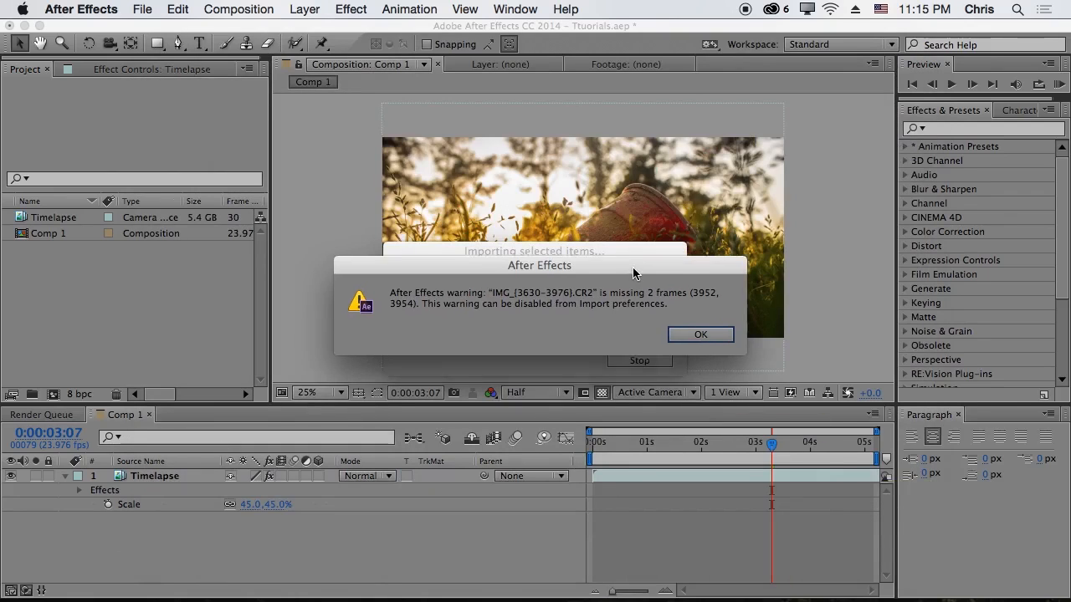
left_click(669, 326)
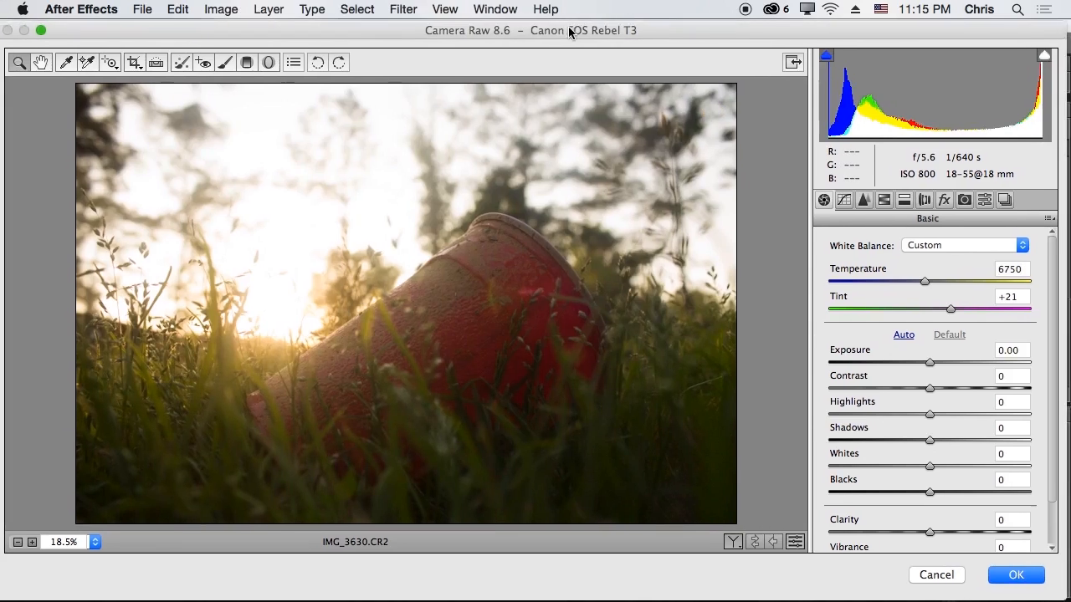
left_click_drag(568, 28, 570, 30)
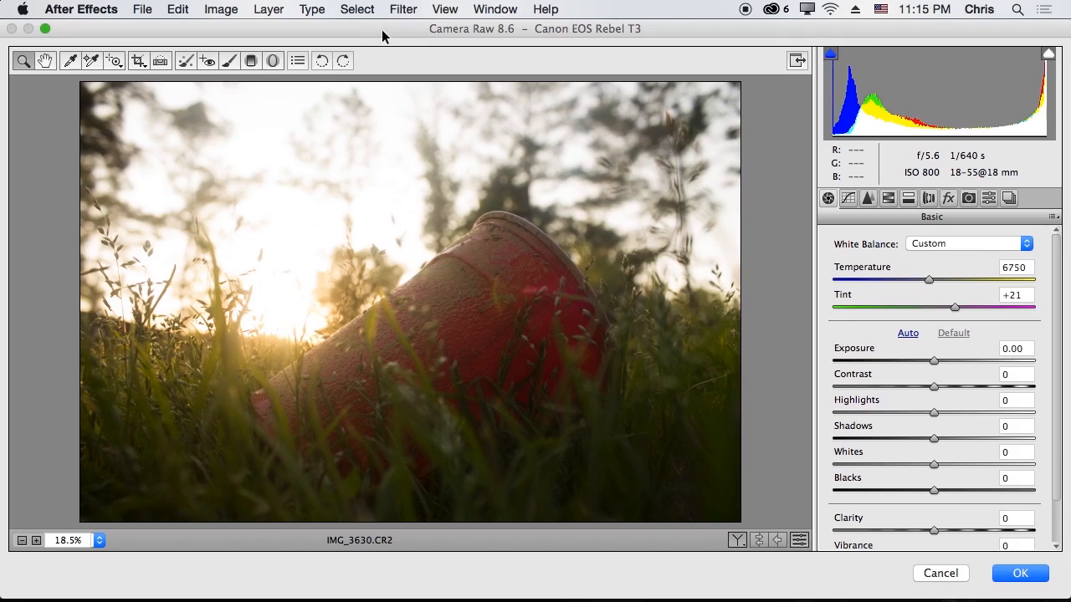
left_click_drag(381, 29, 553, 299)
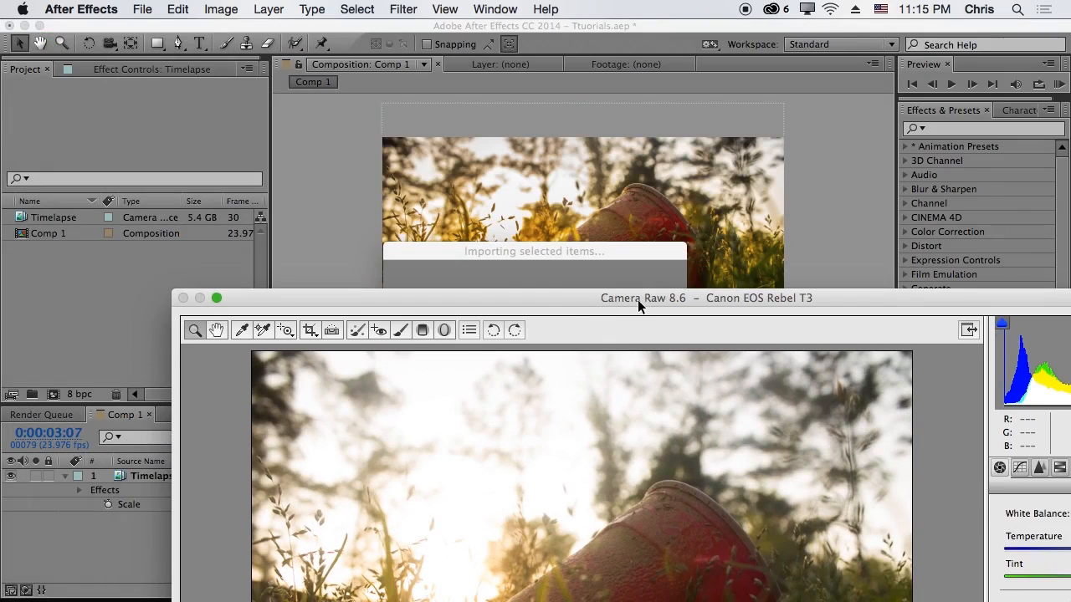
left_click_drag(703, 298, 535, 5)
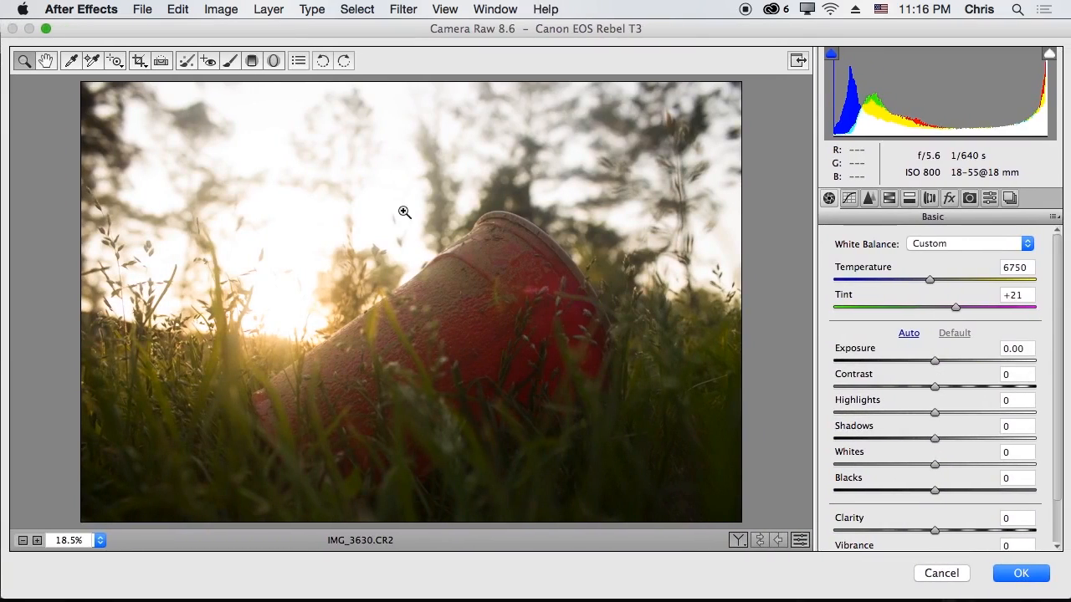
left_click_drag(156, 26, 154, 26)
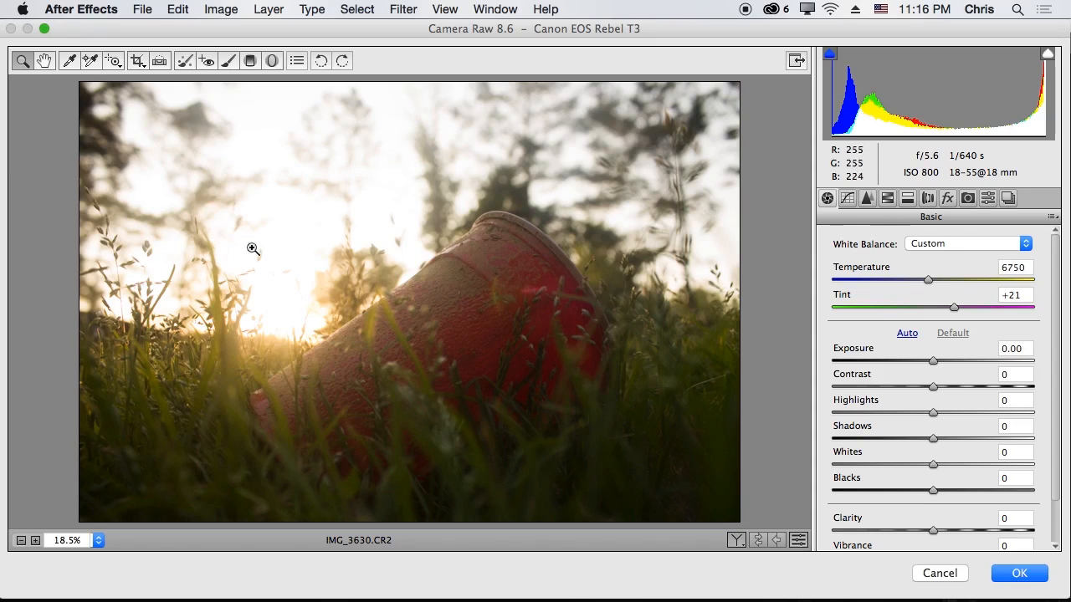
In the Camera Raw basic adjustments for IMG_3630.CR2, set Exposure to -3.05 and Shadows to +100
left_click(933, 366)
left_click_drag(932, 365, 871, 376)
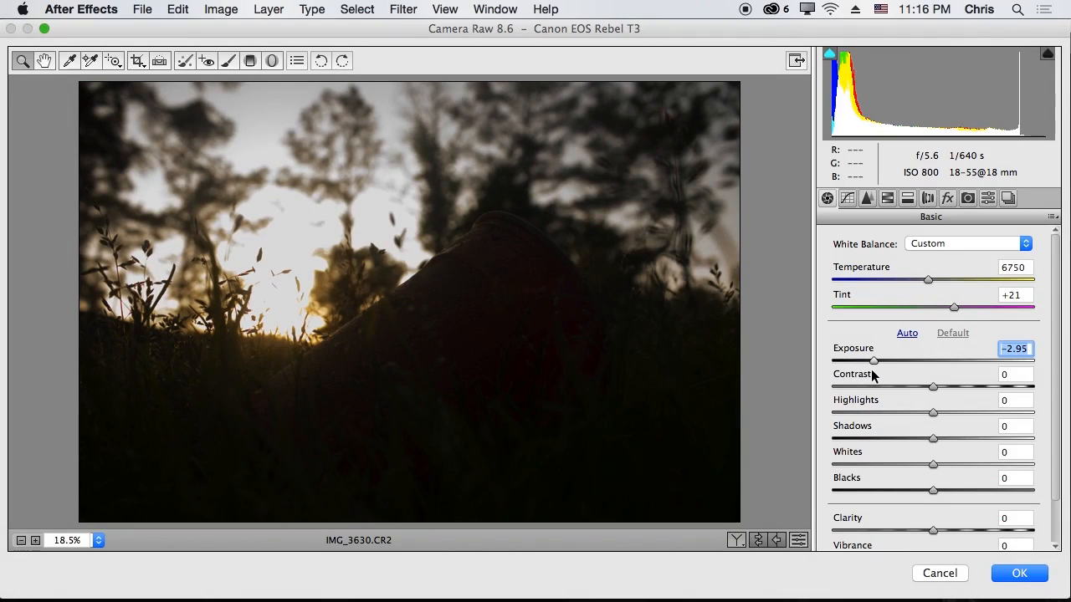
mouse_move(872, 376)
left_mouse_down()
mouse_move(884, 374)
mouse_move(873, 373)
left_mouse_up()
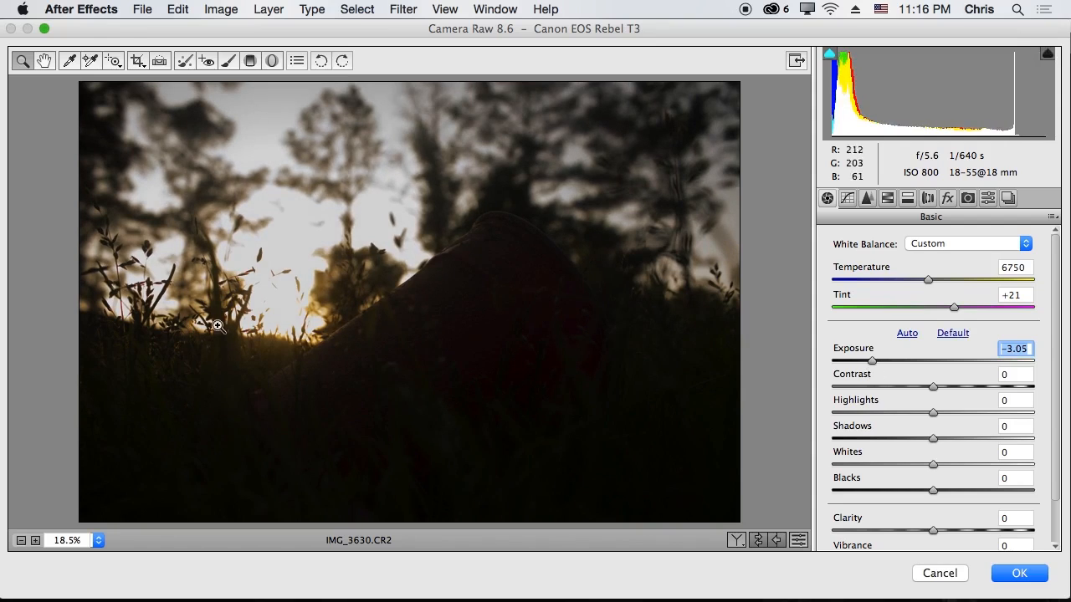
left_click_drag(933, 440, 1036, 438)
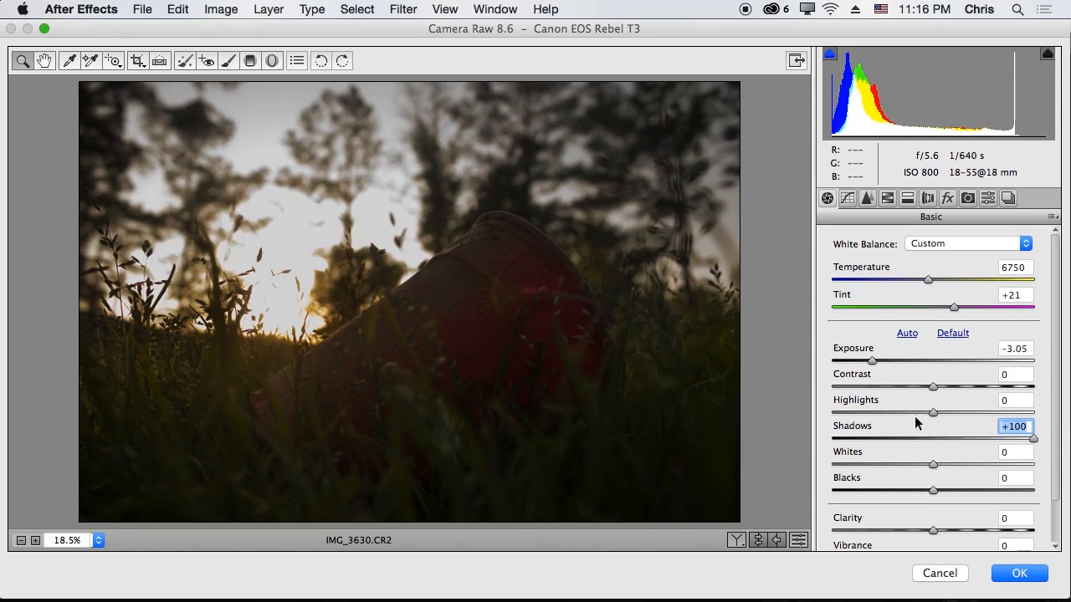
Try Blacks +100, Highlights -4 and Whites +29 on the raw photo, and try the automatic tone adjustment
left_click_drag(935, 489, 1040, 494)
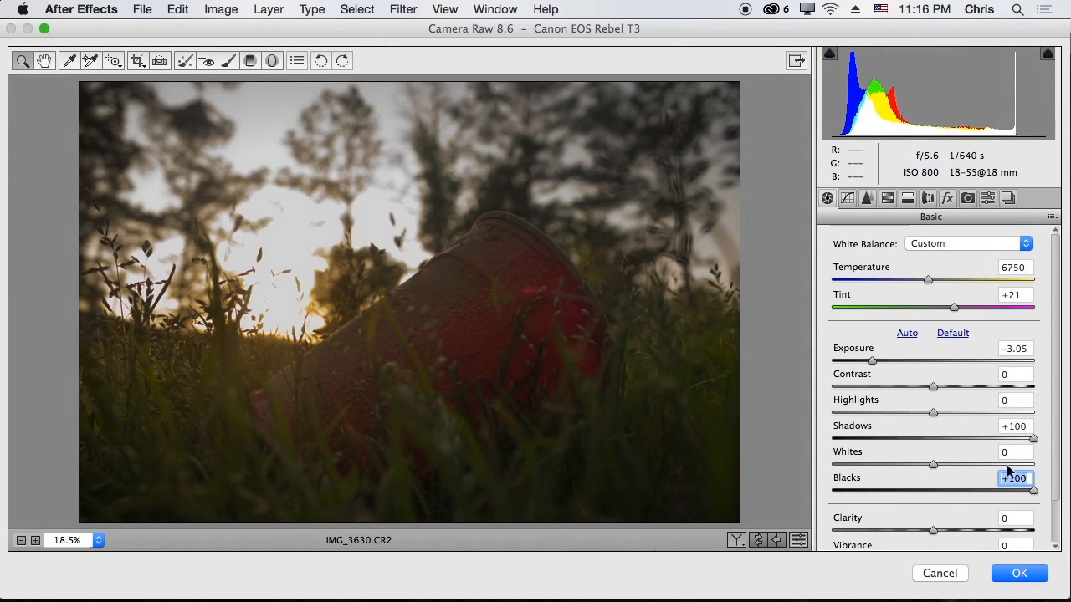
mouse_move(934, 413)
left_mouse_down()
mouse_move(969, 414)
mouse_move(931, 414)
left_mouse_up()
left_click_drag(929, 462, 959, 464)
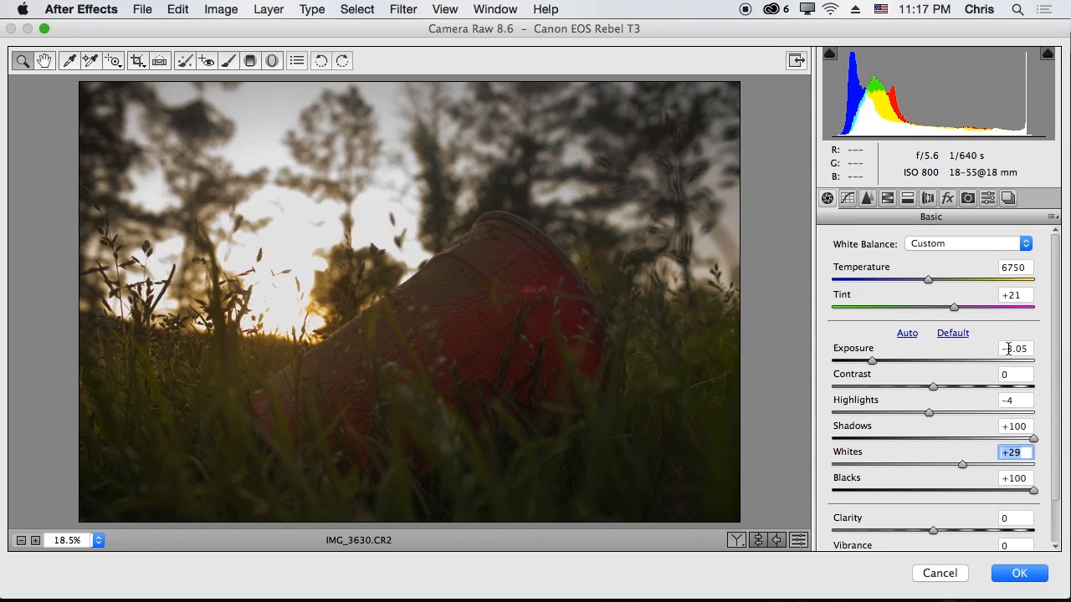
left_click(907, 334)
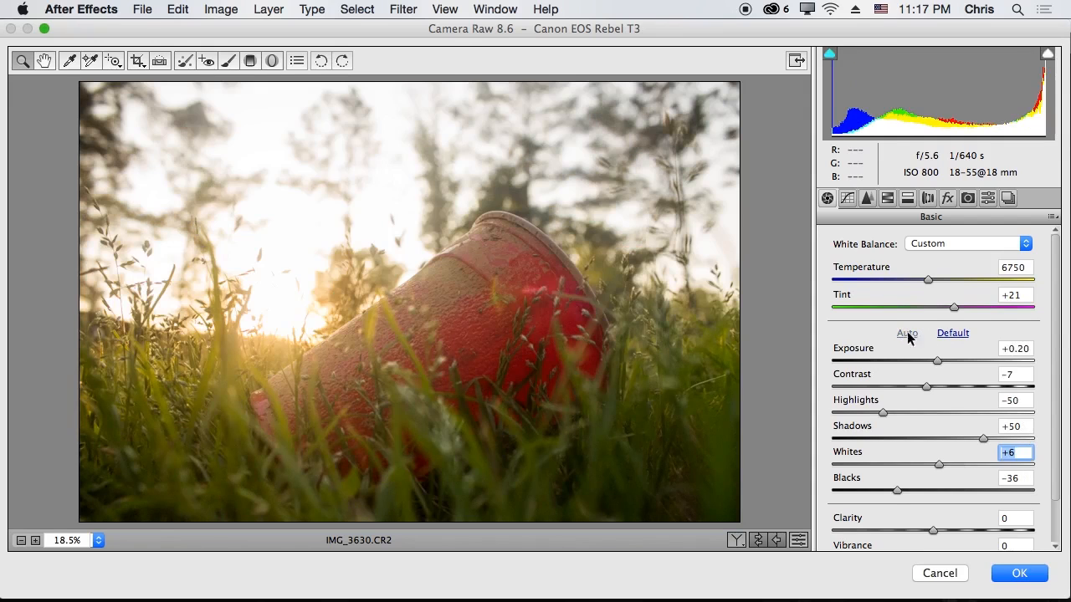
Reset the tone adjustments to their defaults and set Exposure to -1.00
left_click(952, 335)
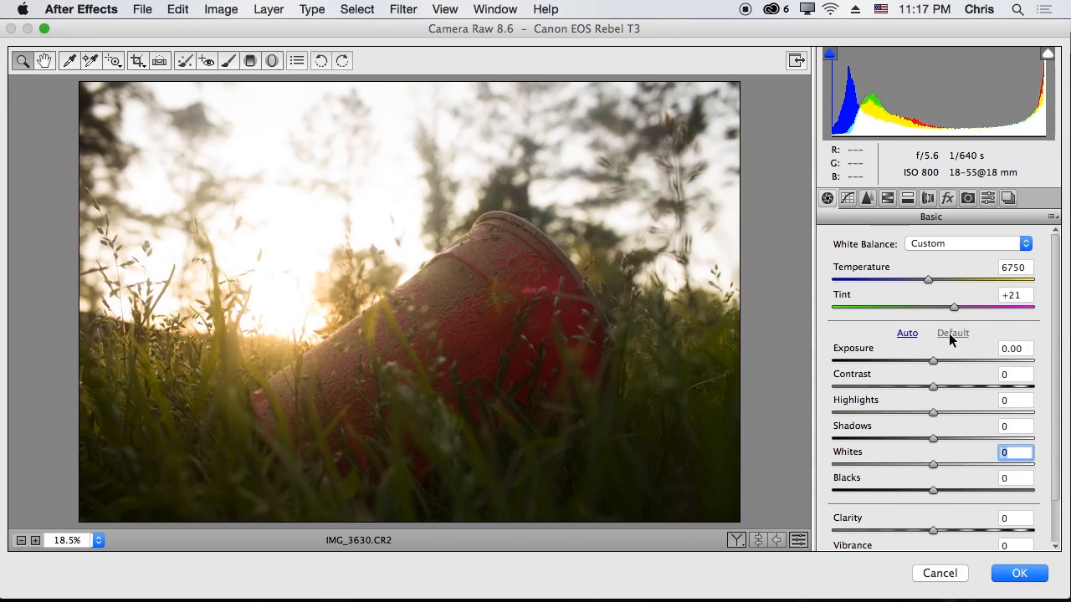
left_click_drag(1055, 435, 1055, 377)
left_click(931, 365)
left_click(923, 364)
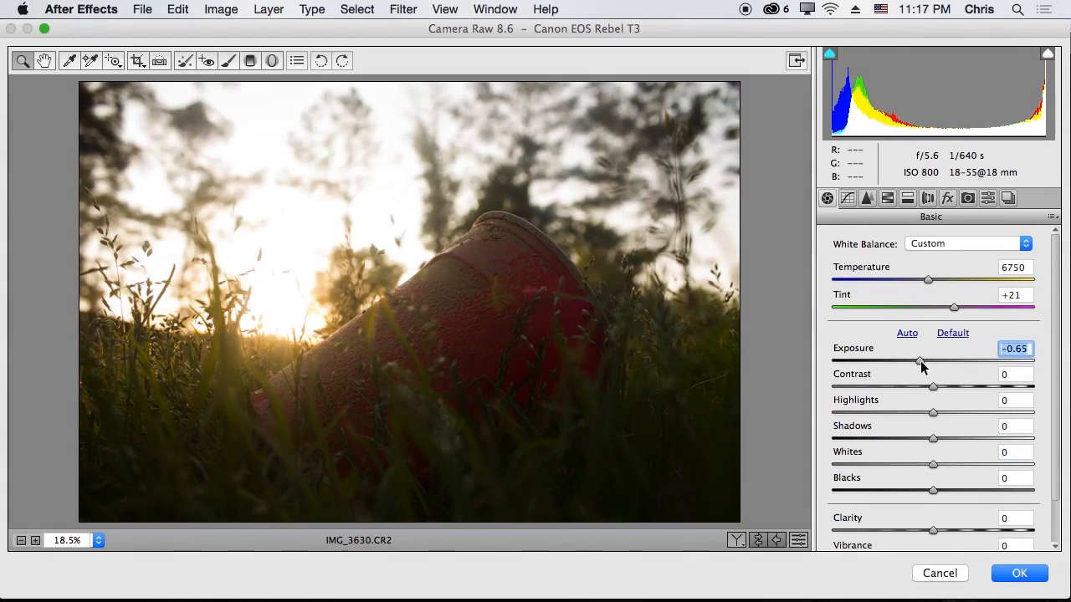
type("-1")
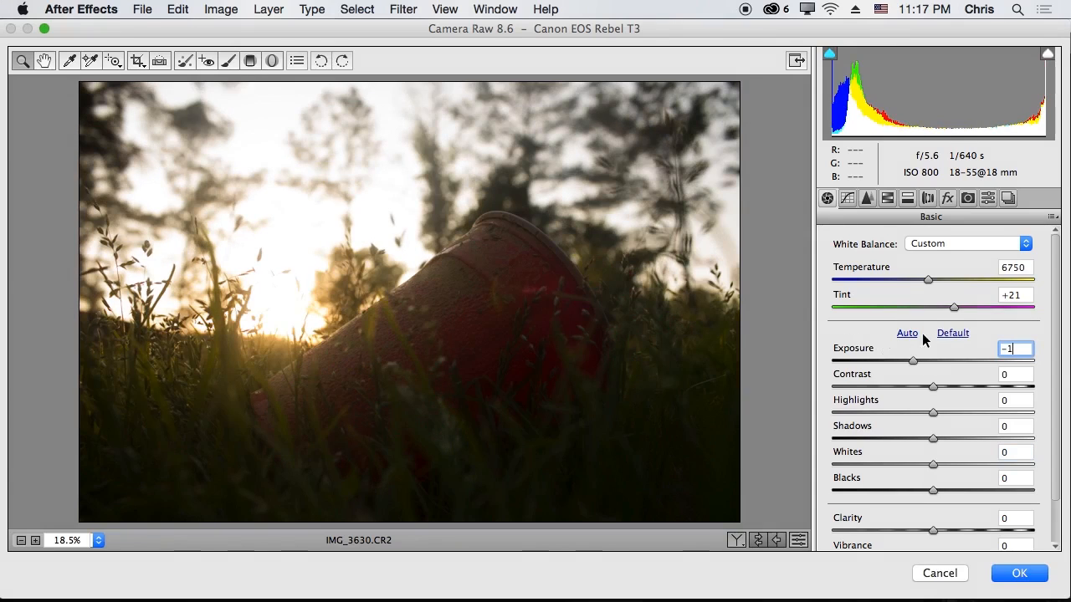
key("Tab")
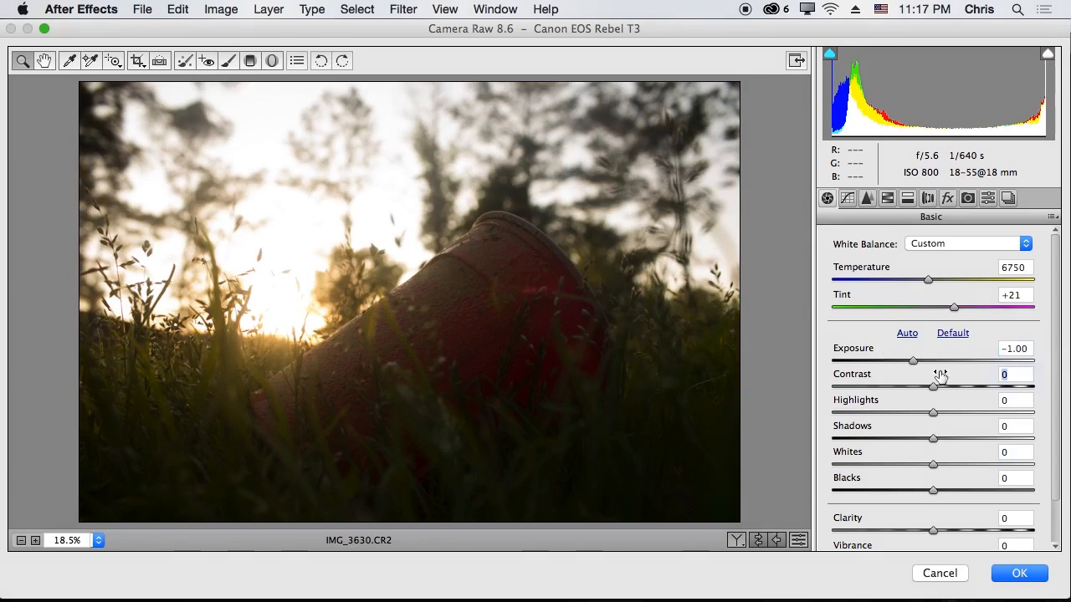
Set Shadows to +64, Highlights to -88 and Whites to +6 in the basic adjustments
left_click_drag(1054, 365, 1055, 392)
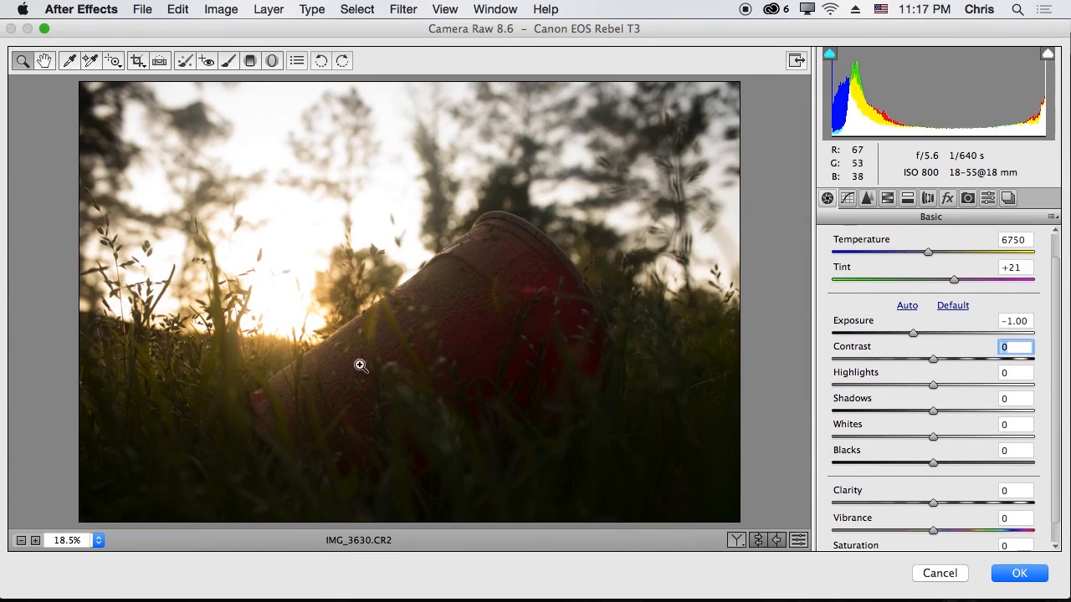
left_click_drag(929, 411, 997, 411)
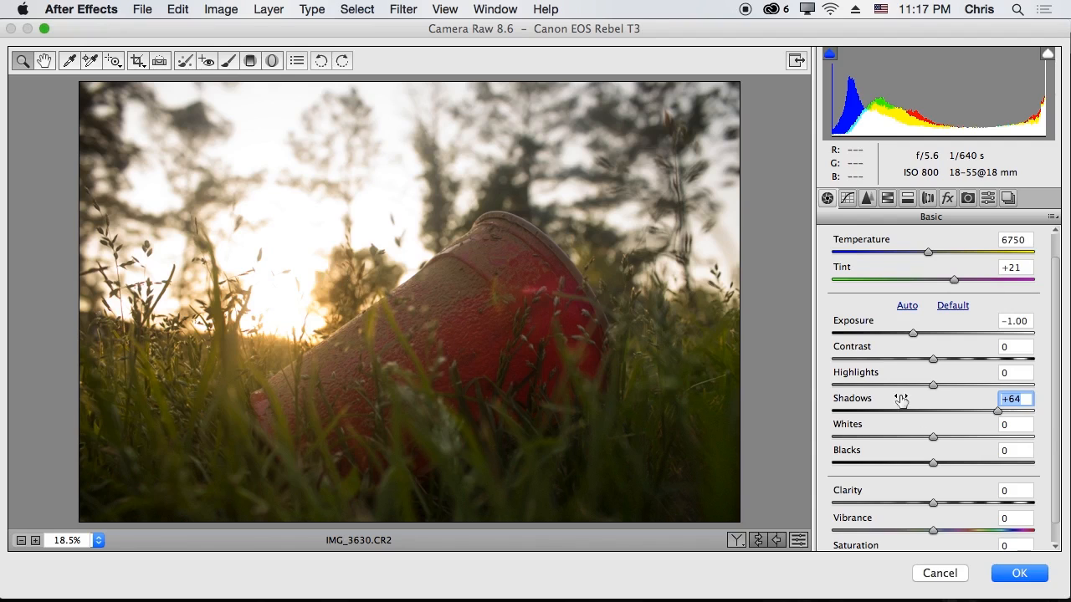
left_click_drag(933, 384, 843, 385)
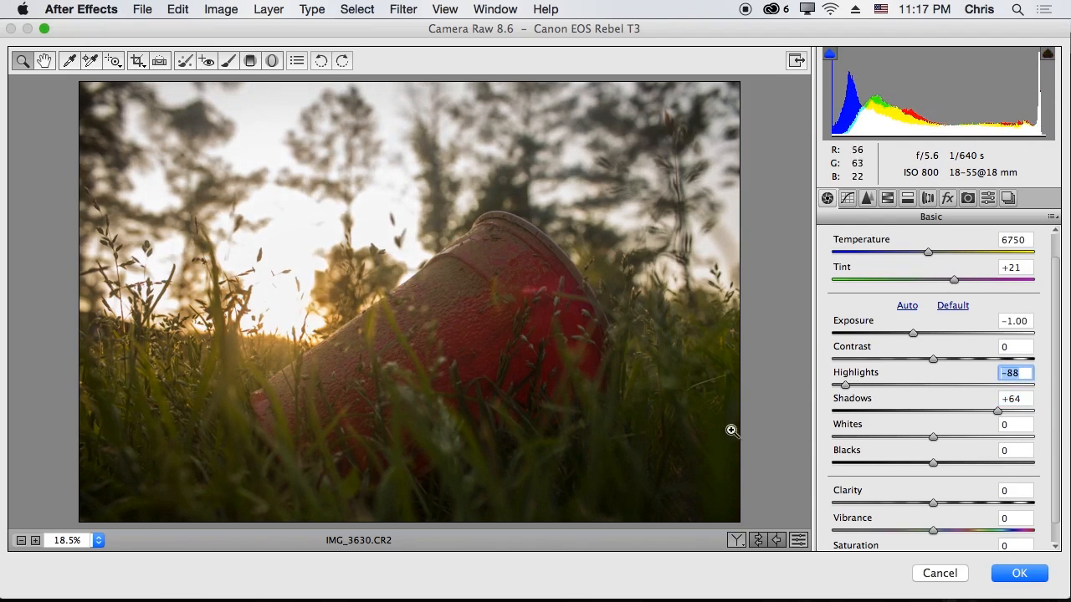
mouse_move(934, 438)
left_mouse_down()
mouse_move(831, 446)
mouse_move(887, 447)
mouse_move(870, 438)
mouse_move(858, 454)
mouse_move(942, 454)
left_mouse_up()
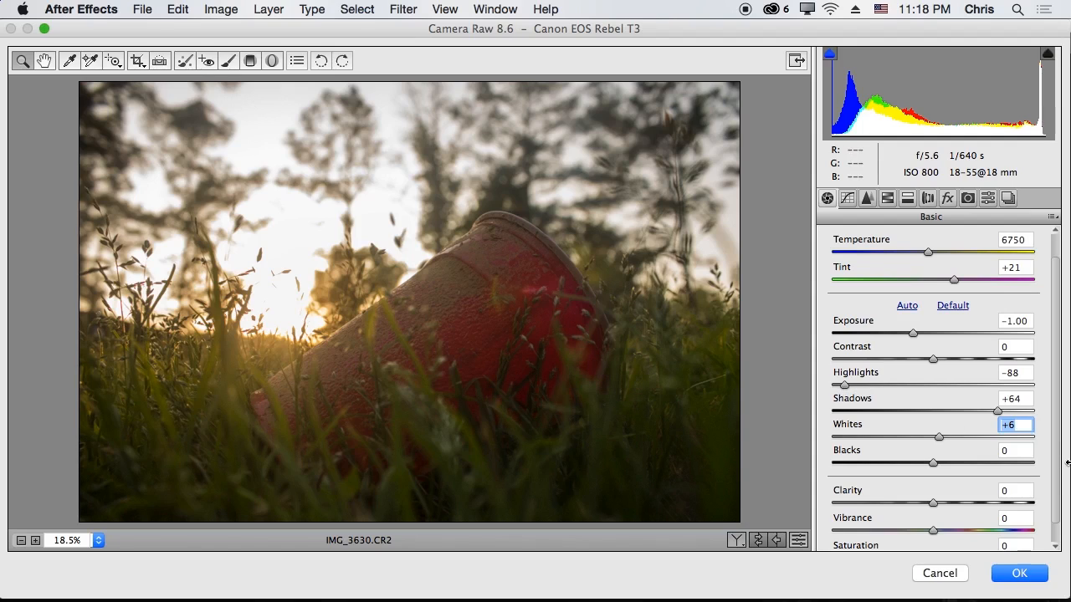
Set Clarity to +100, Saturation to +40 and Vibrance to +18 for the raw photo
scroll(1058, 470, "down", 2)
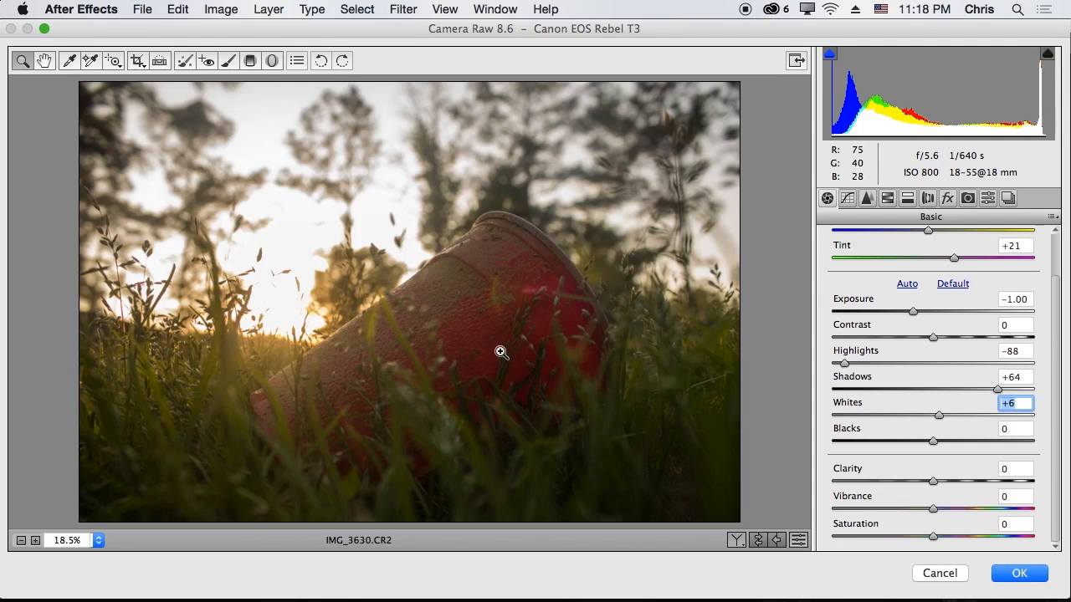
mouse_move(1059, 298)
left_mouse_down()
mouse_move(1056, 255)
mouse_move(1058, 292)
left_mouse_up()
scroll(939, 389, "up", 2)
scroll(940, 400, "down", 2)
left_click(935, 484)
left_click_drag(935, 484, 1066, 485)
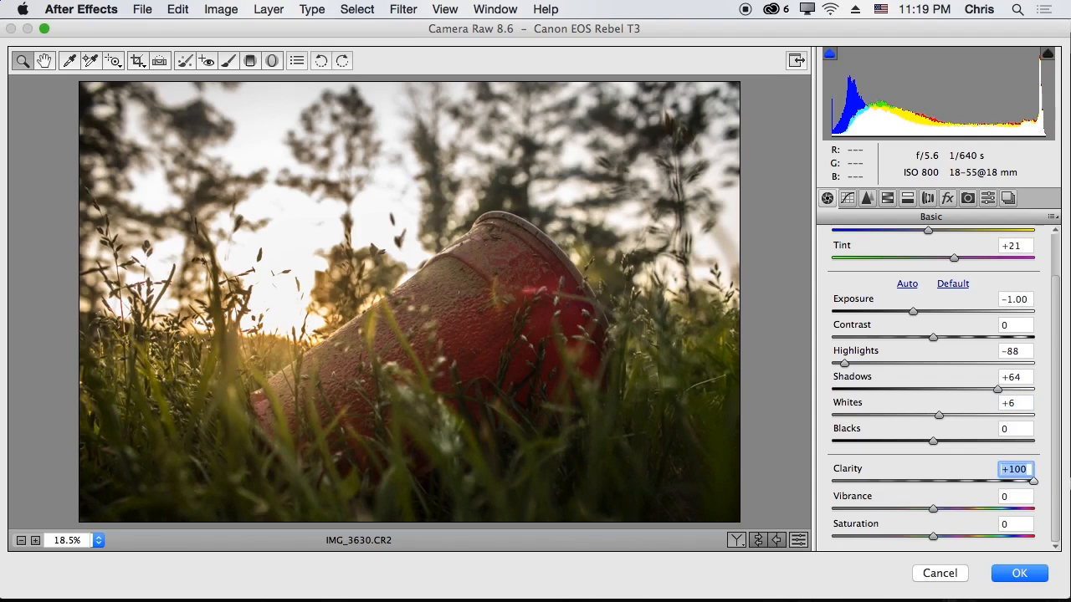
left_click(934, 536)
left_click_drag(935, 539, 973, 535)
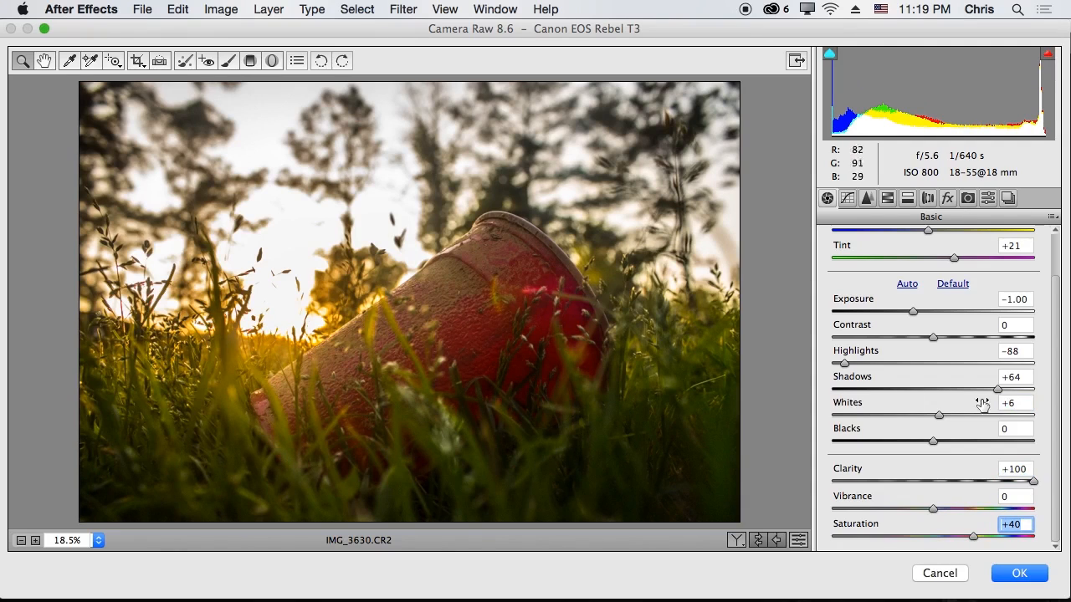
left_click_drag(934, 509, 953, 508)
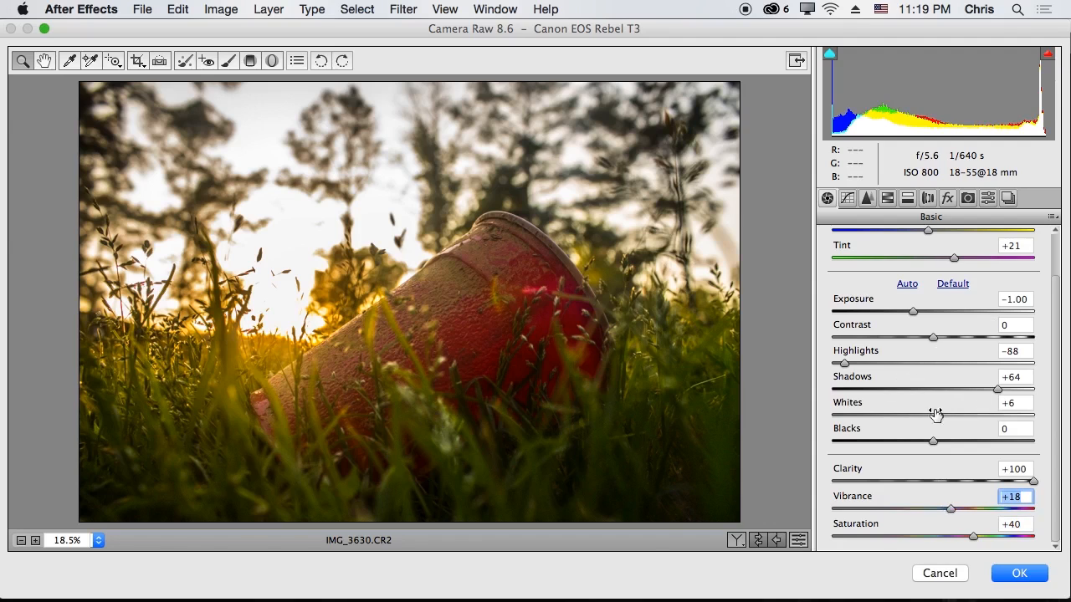
Fine-tune Whites to +23, Highlights to -87 and Exposure to -1.05, and accept the Camera Raw adjustments
mouse_move(937, 416)
left_mouse_down()
mouse_move(877, 418)
mouse_move(955, 416)
left_mouse_up()
left_click(847, 365)
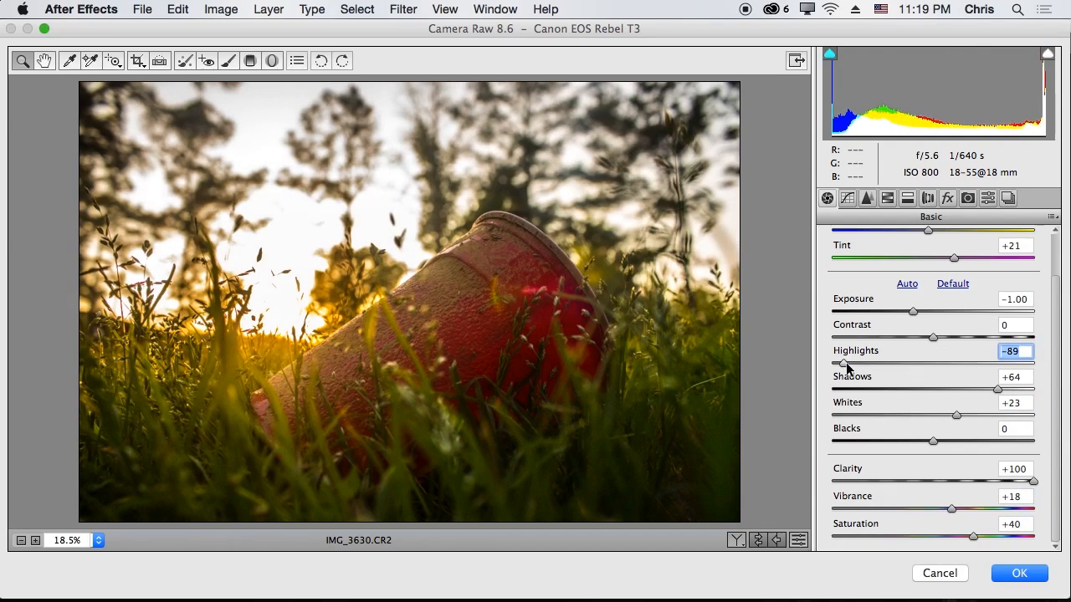
left_click_drag(915, 311, 914, 310)
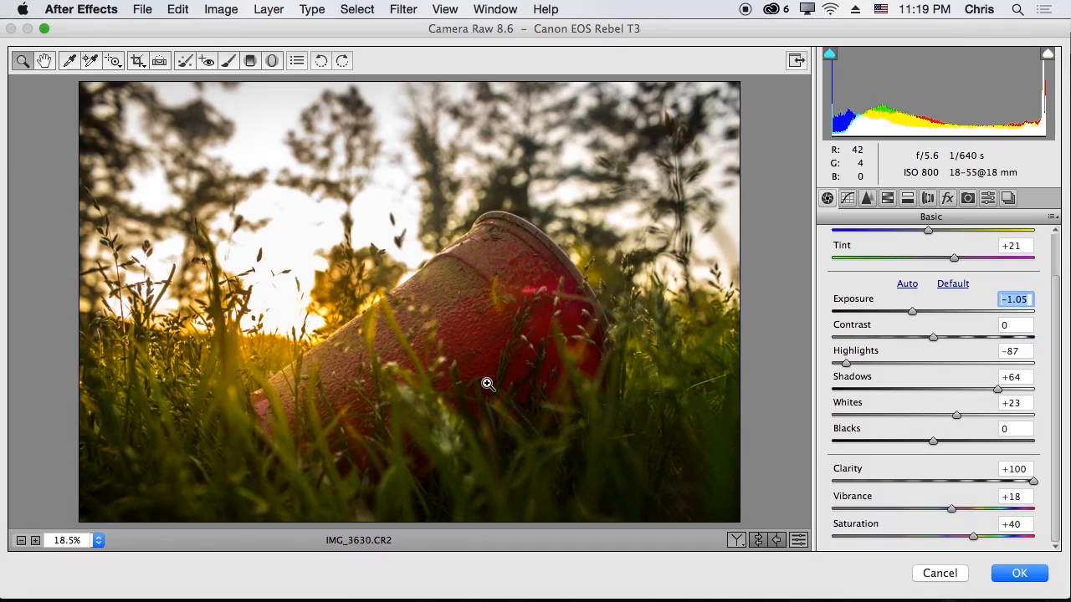
left_click(1018, 573)
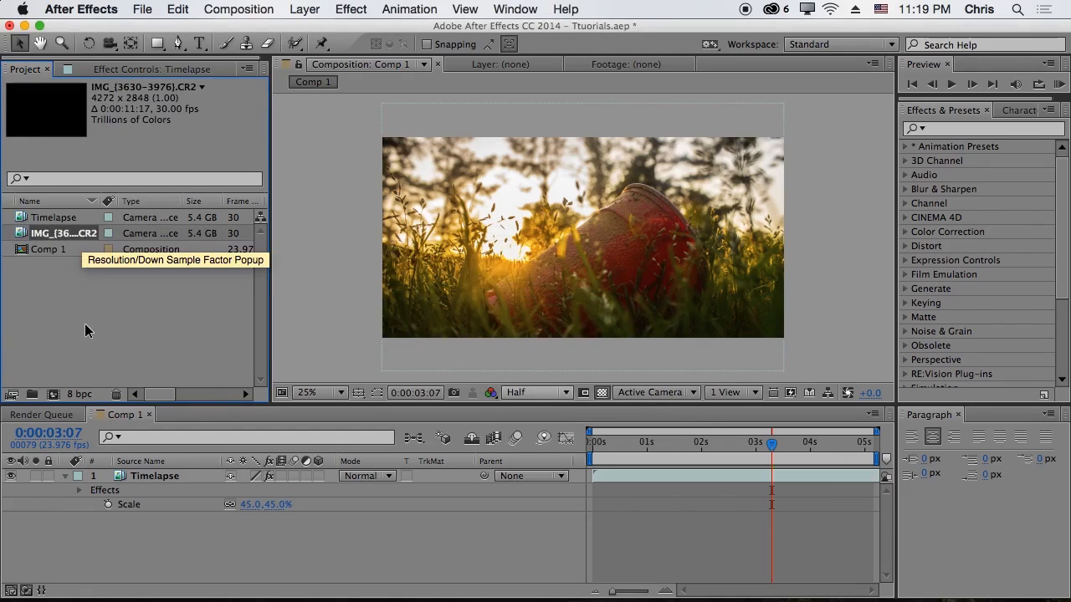
Create a new 1920 x 960 px composition at 30 fps with a duration of 0:00:11:17
left_click(74, 288)
left_click(68, 240)
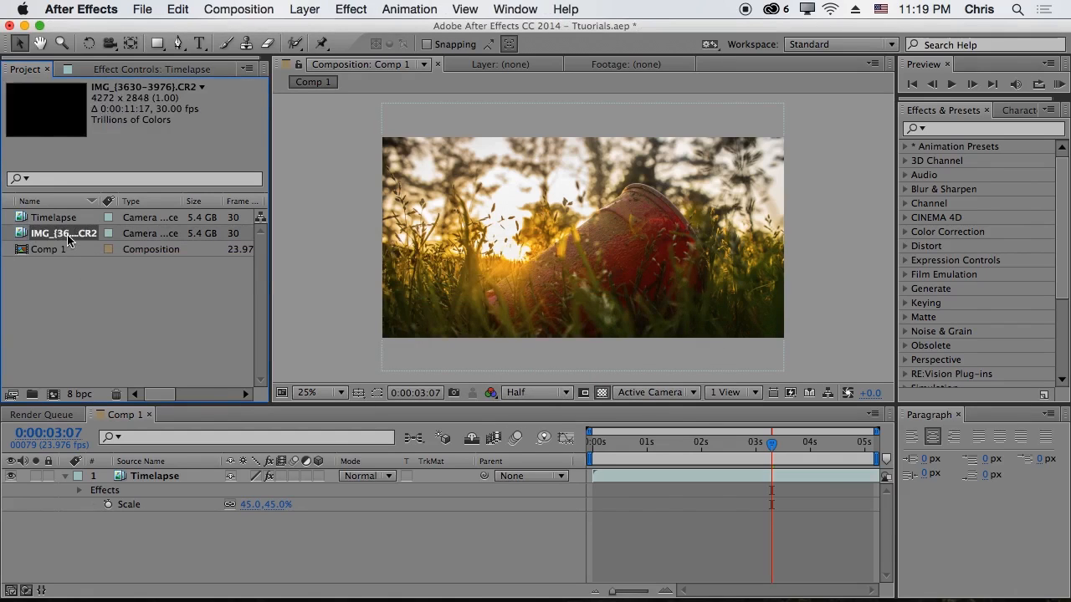
left_click(84, 309)
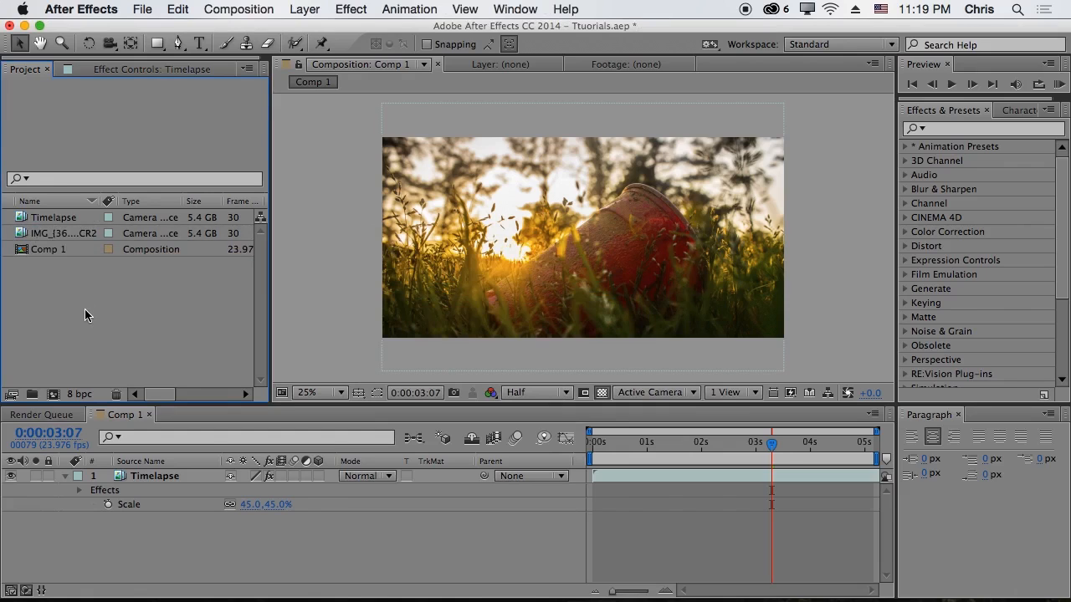
key("super+n")
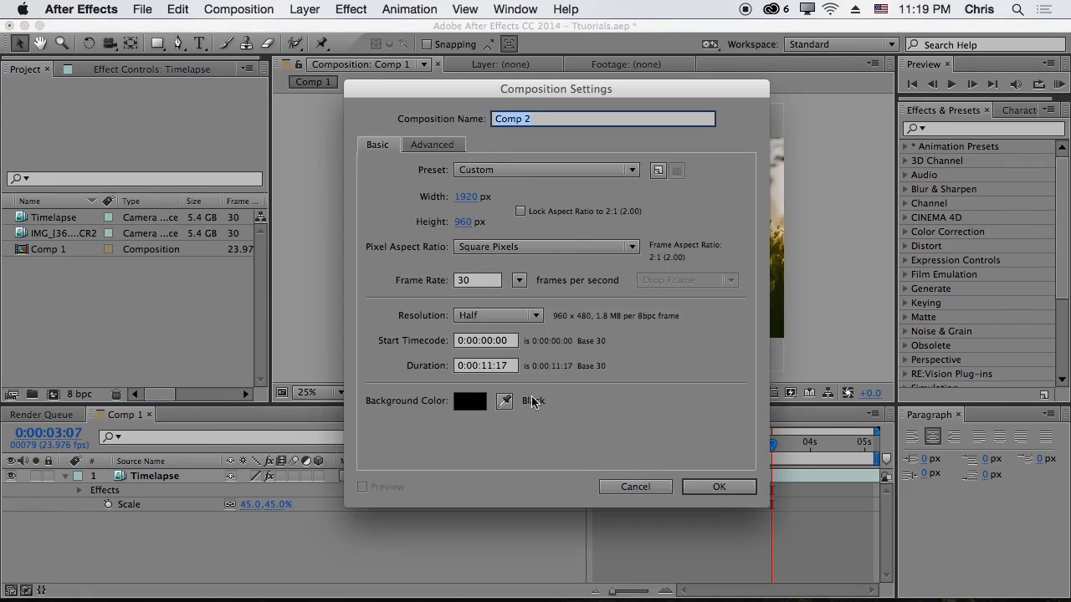
left_click(720, 487)
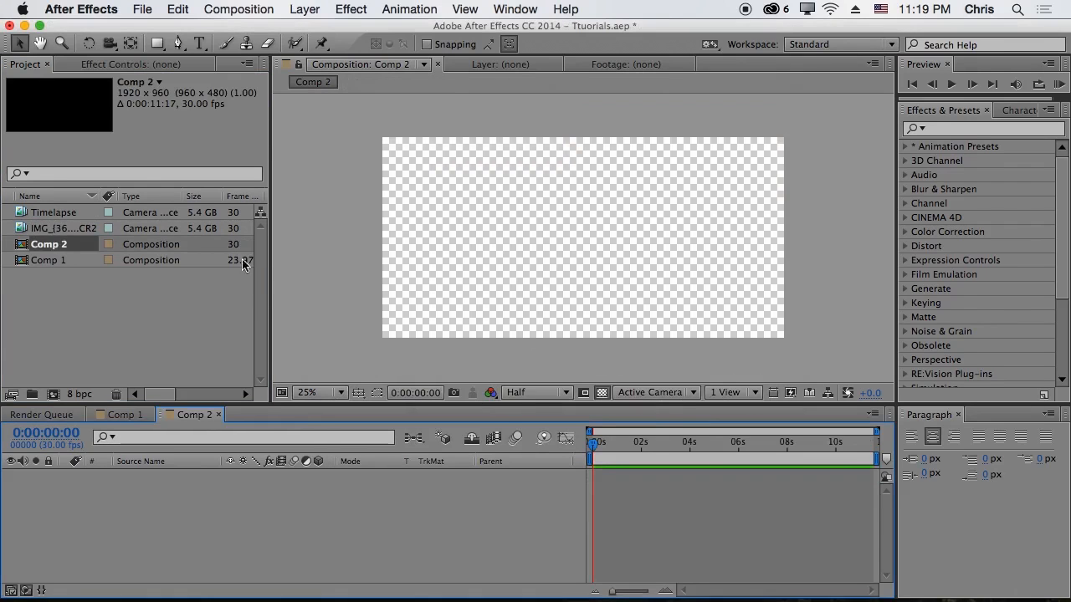
Add the imported CR2 sequence to Comp 2 and scale its layer to 45%
left_click_drag(62, 229, 578, 235)
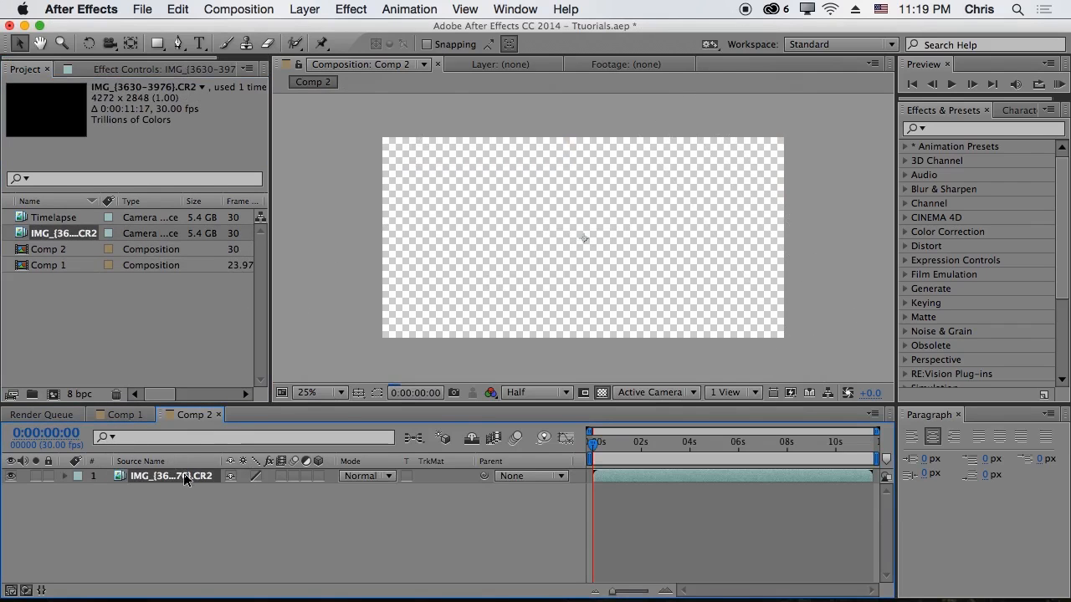
key("s")
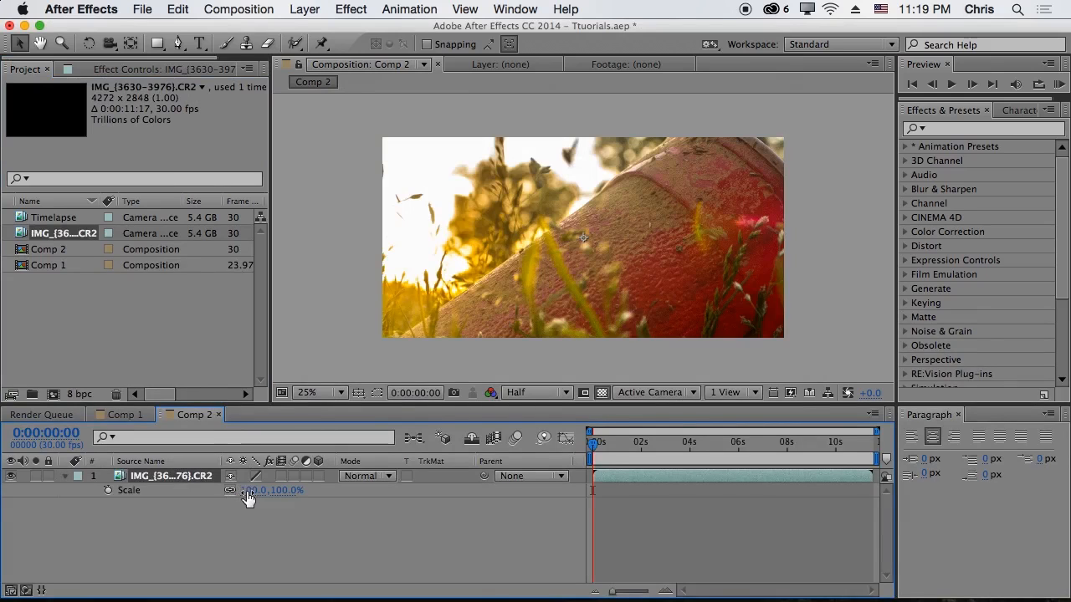
left_click_drag(253, 490, 207, 496)
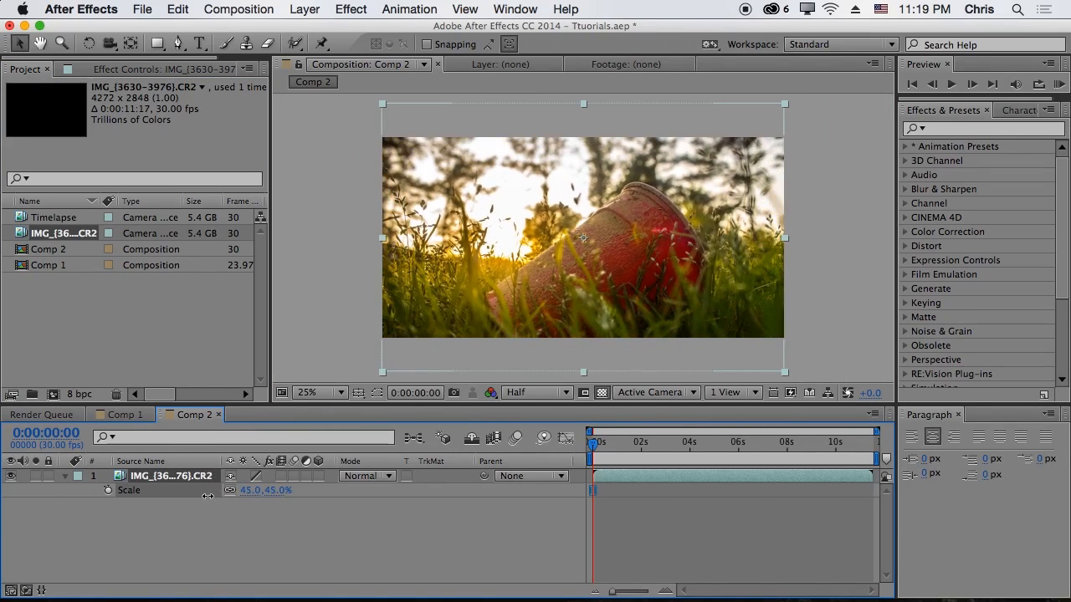
left_click(676, 530)
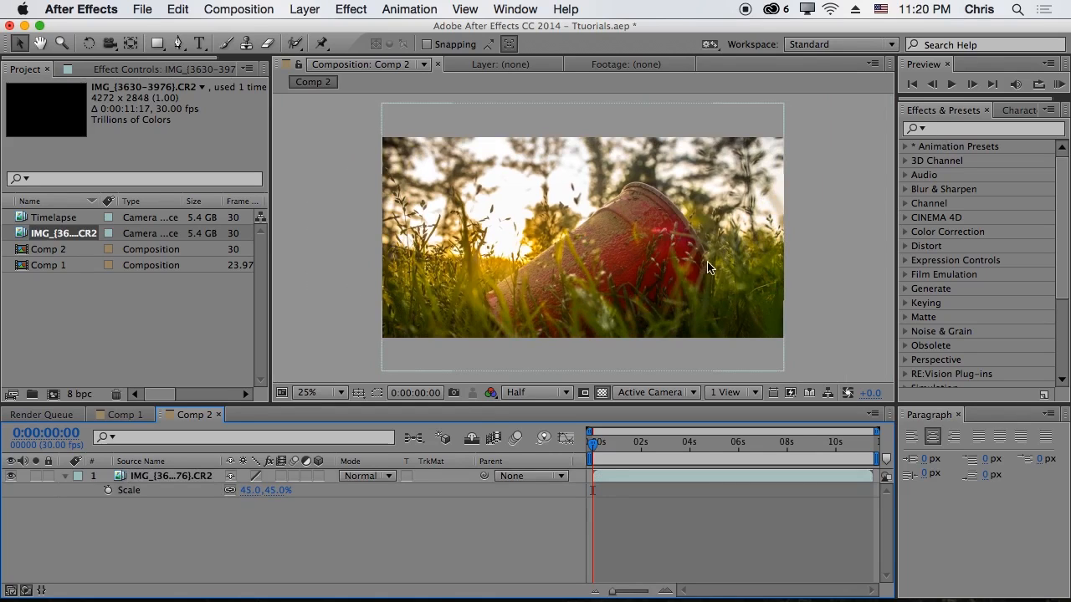
key("period")
key("period")
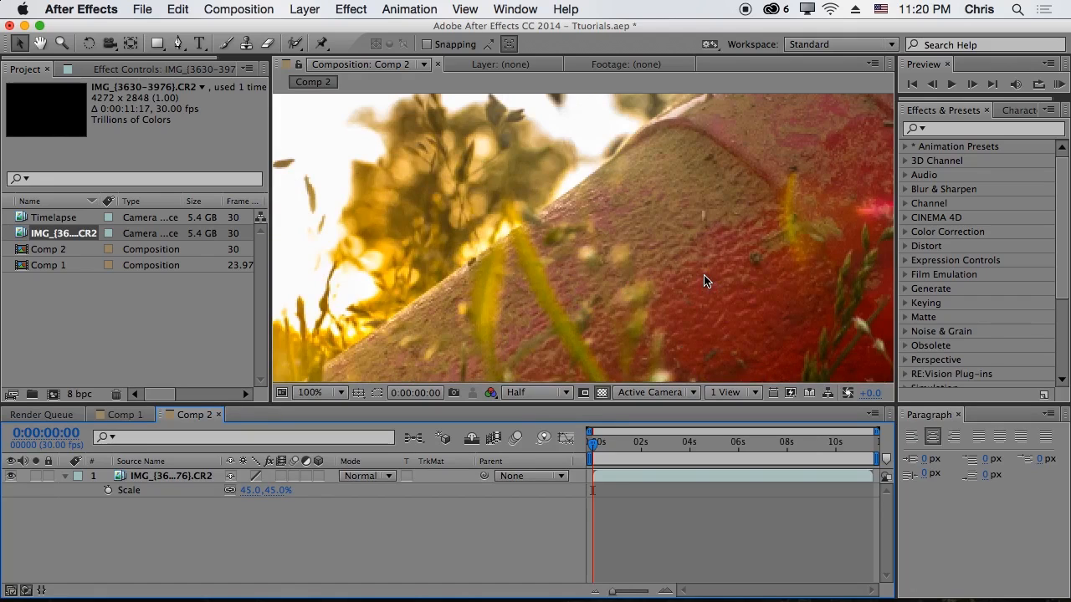
key("comma")
key("comma")
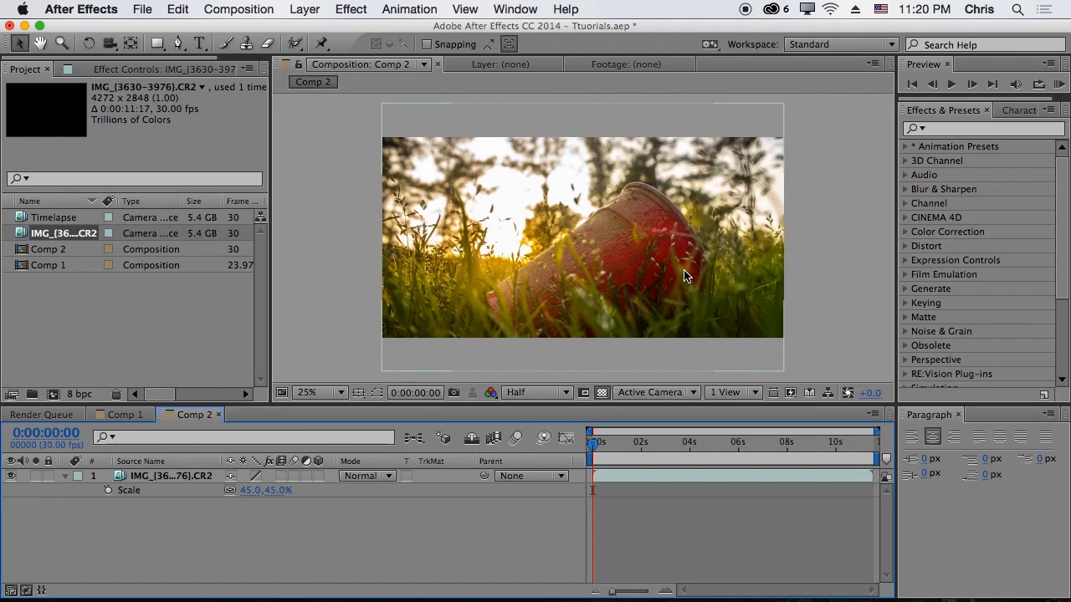
left_click(827, 261)
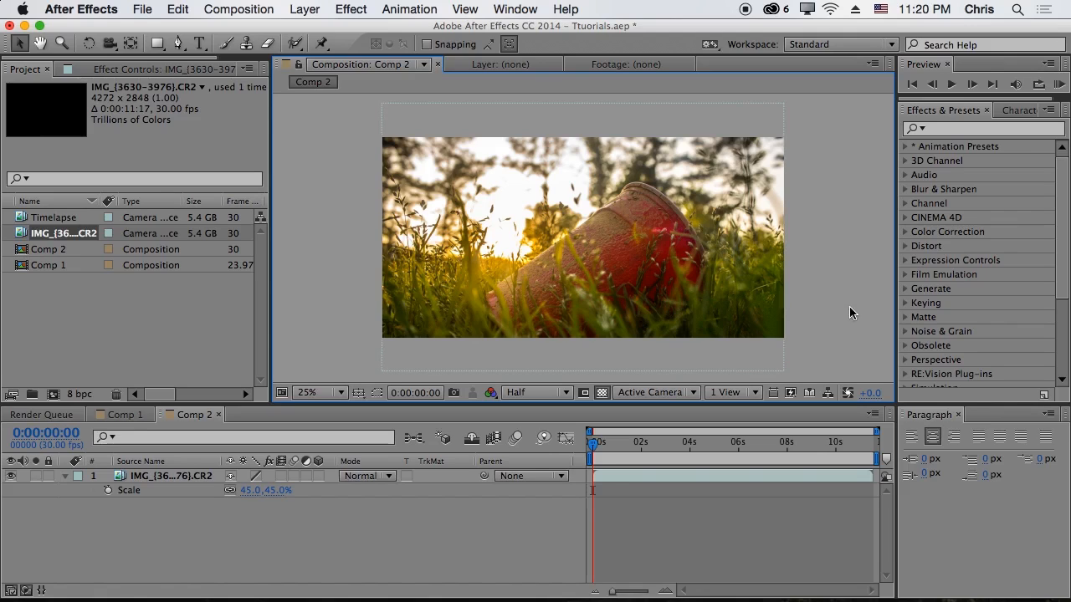
Close the Ttuorials.aep project and save its changes
left_click(9, 26)
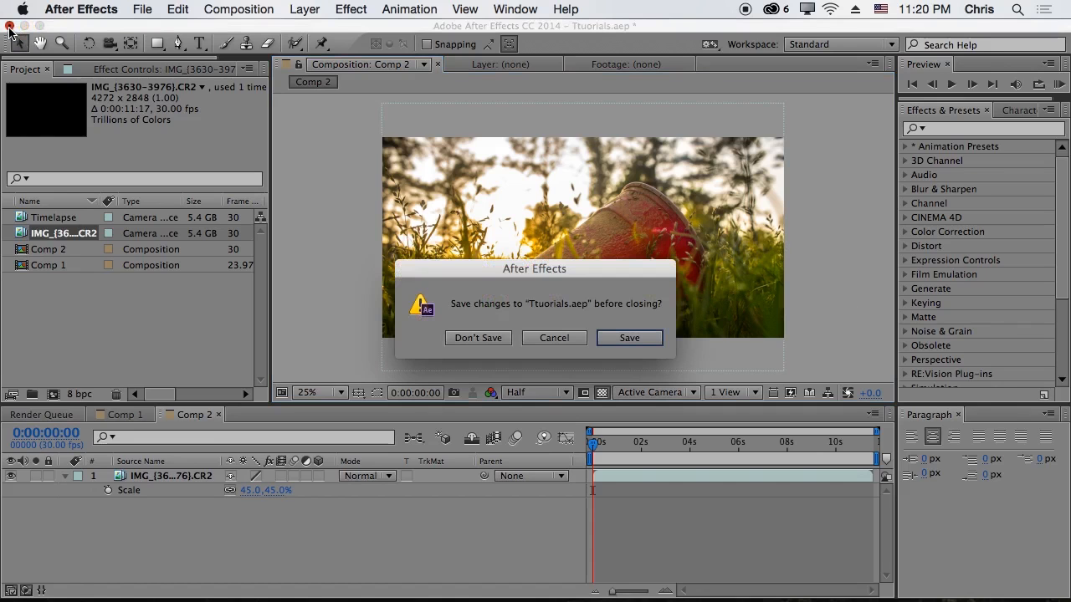
left_click(639, 340)
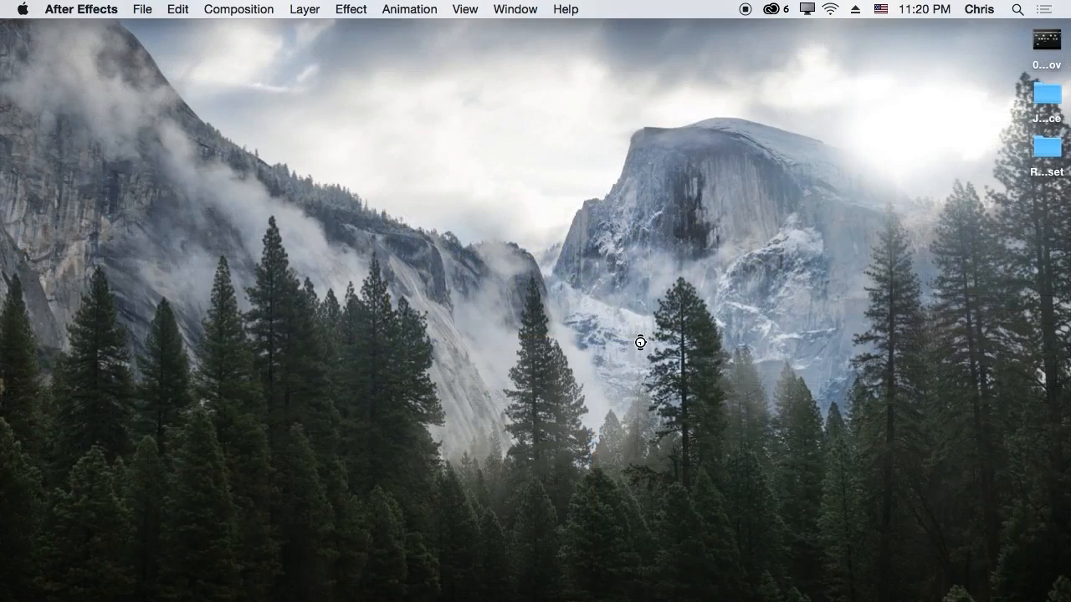
Switch to Photoshop and create a new 1280 x 720 px RGB document at 72 pixels/inch with a white background
mouse_move(578, 599)
left_click(576, 577)
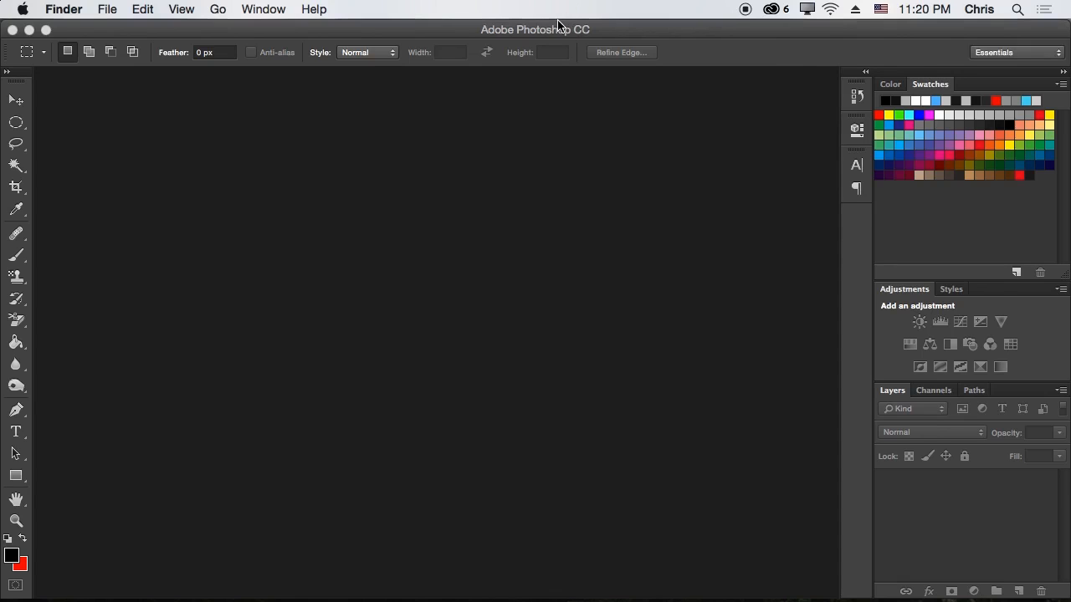
left_click(465, 33)
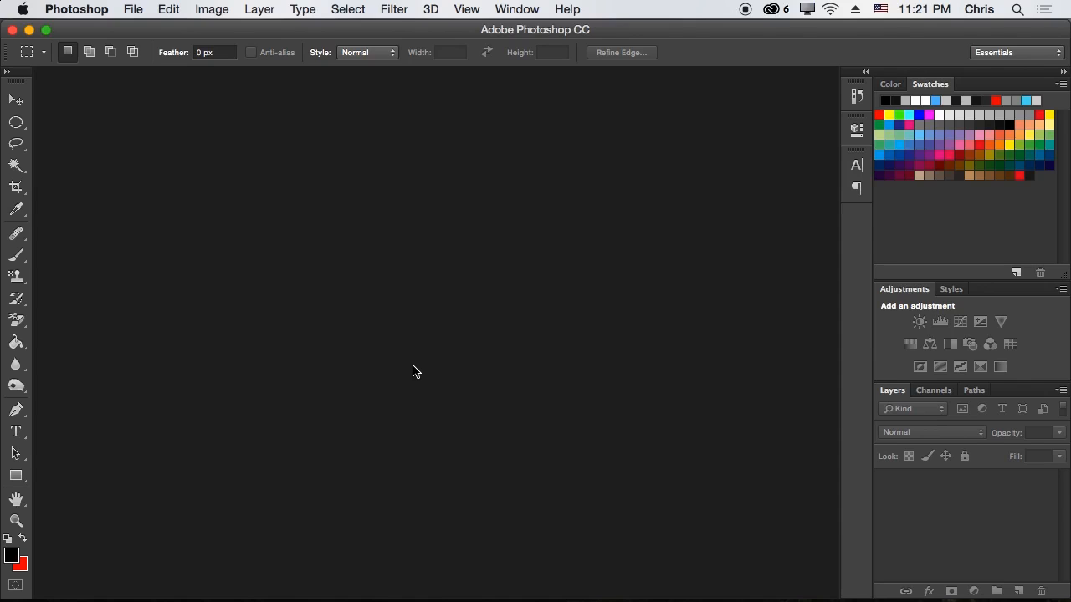
key("super+n")
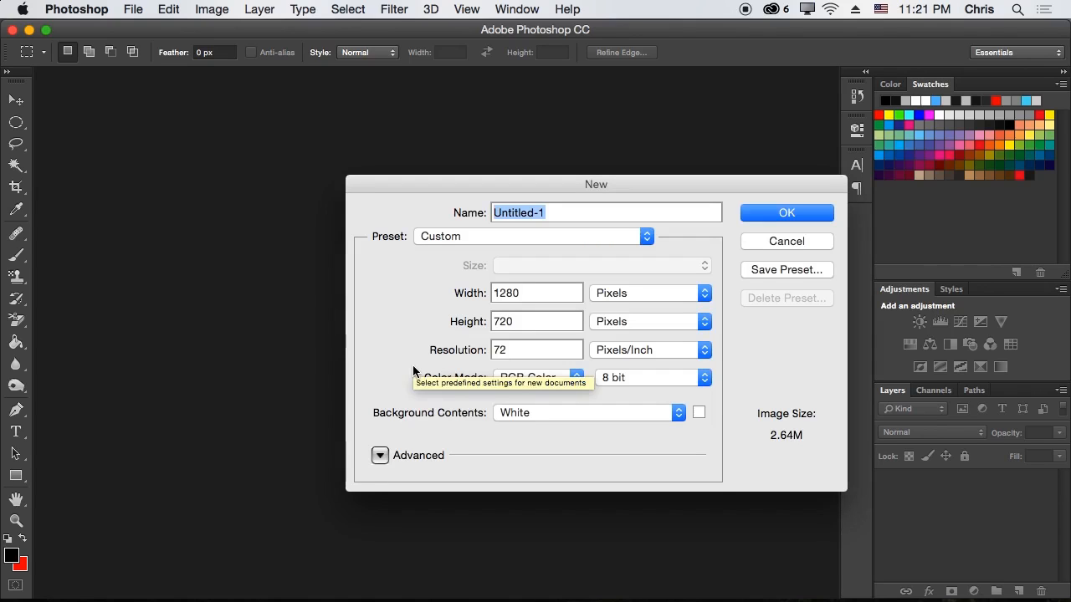
key("Return")
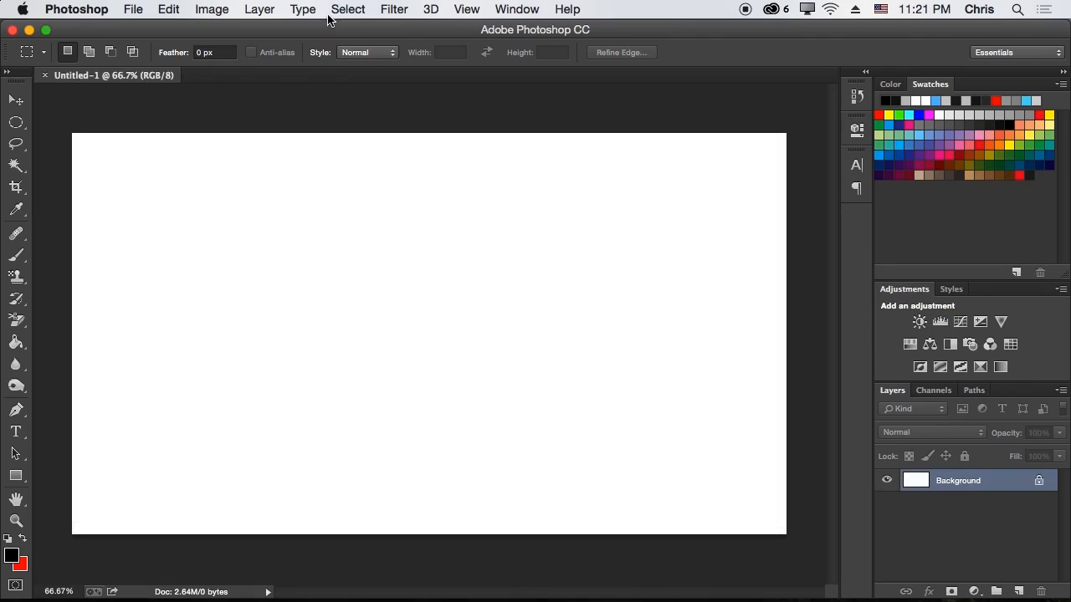
Try to add IMG_3630.CR2 from the Red Solo Cup Sunset folder on the Desktop as a new video layer
left_click(259, 16)
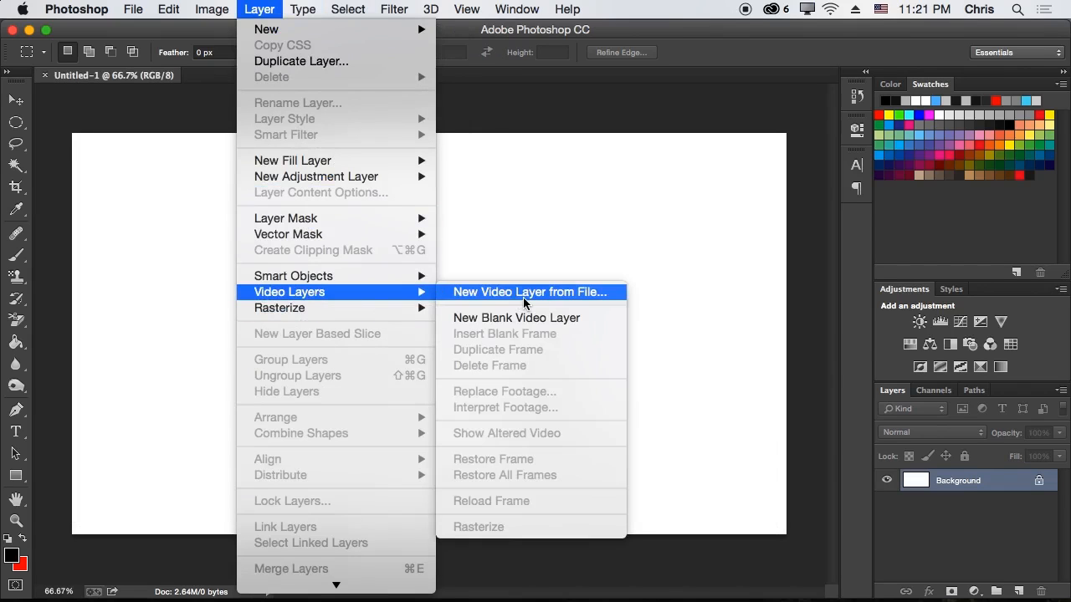
left_click(522, 294)
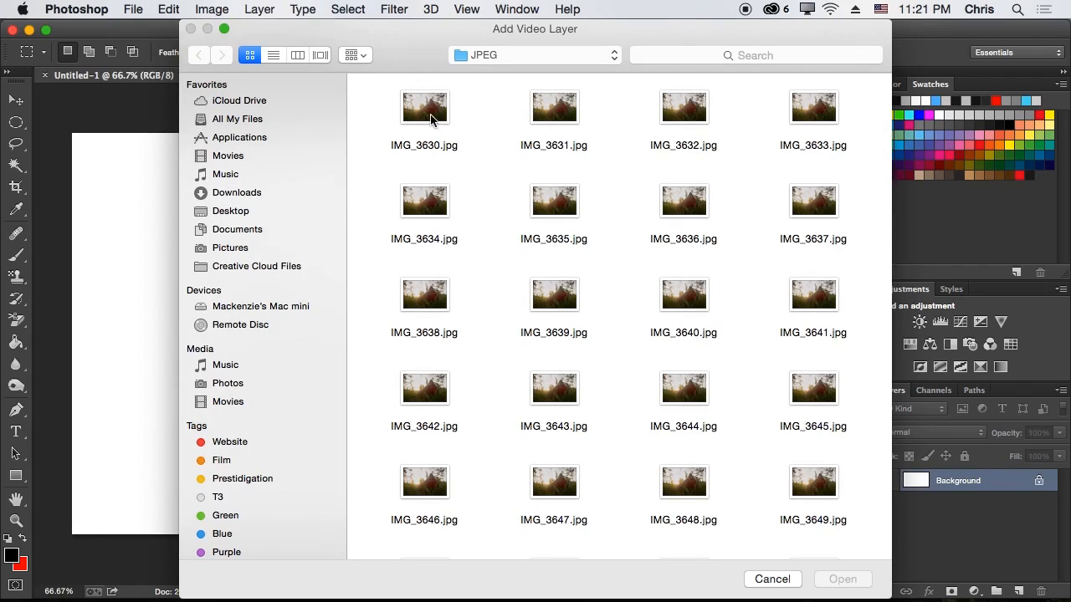
left_click(243, 212)
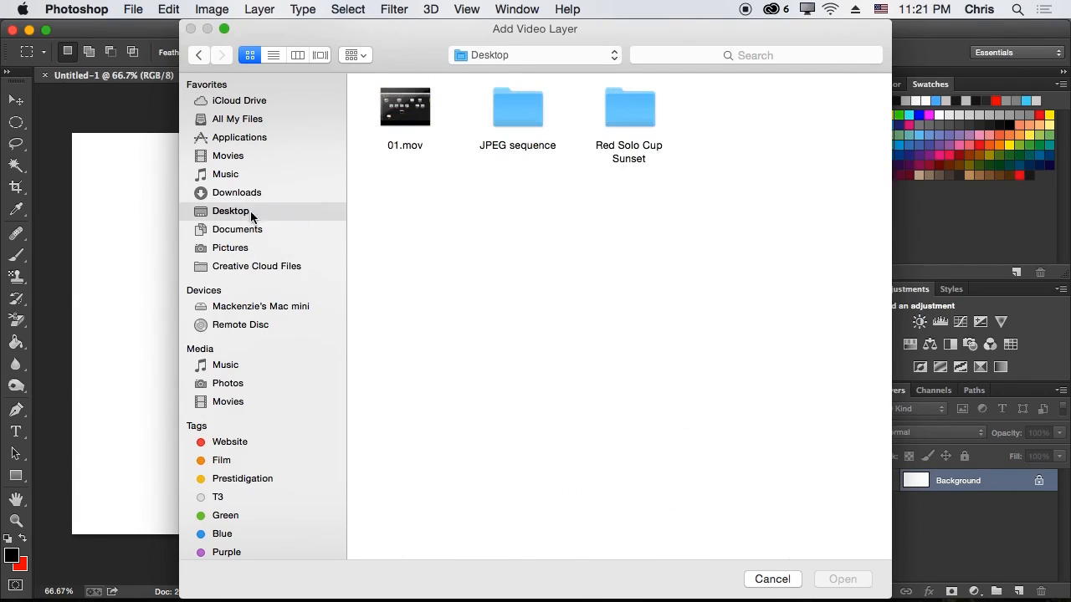
double_click(623, 116)
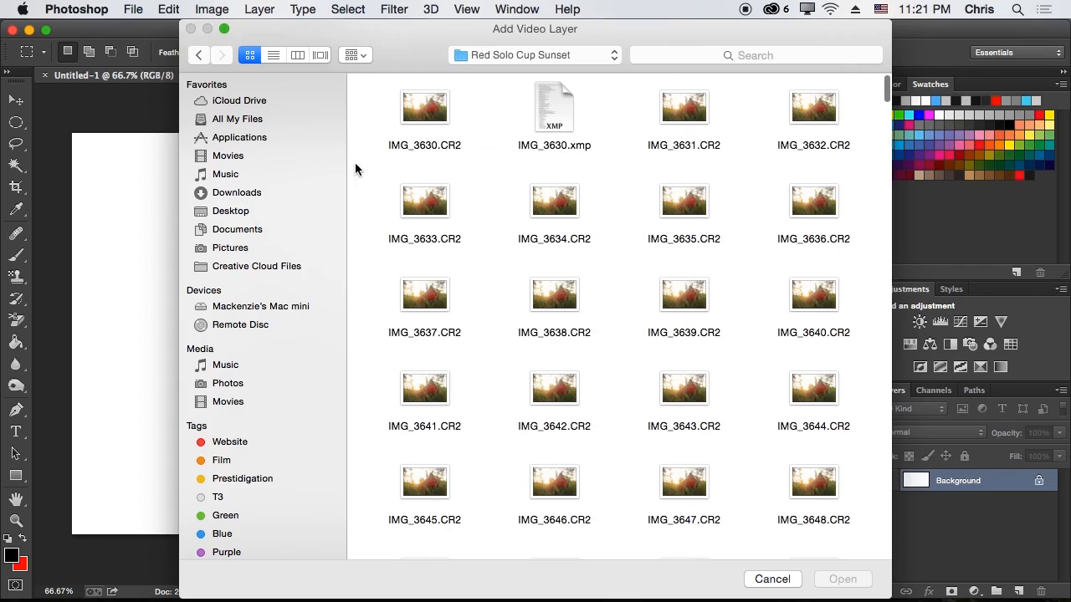
left_click(437, 103)
left_click(841, 586)
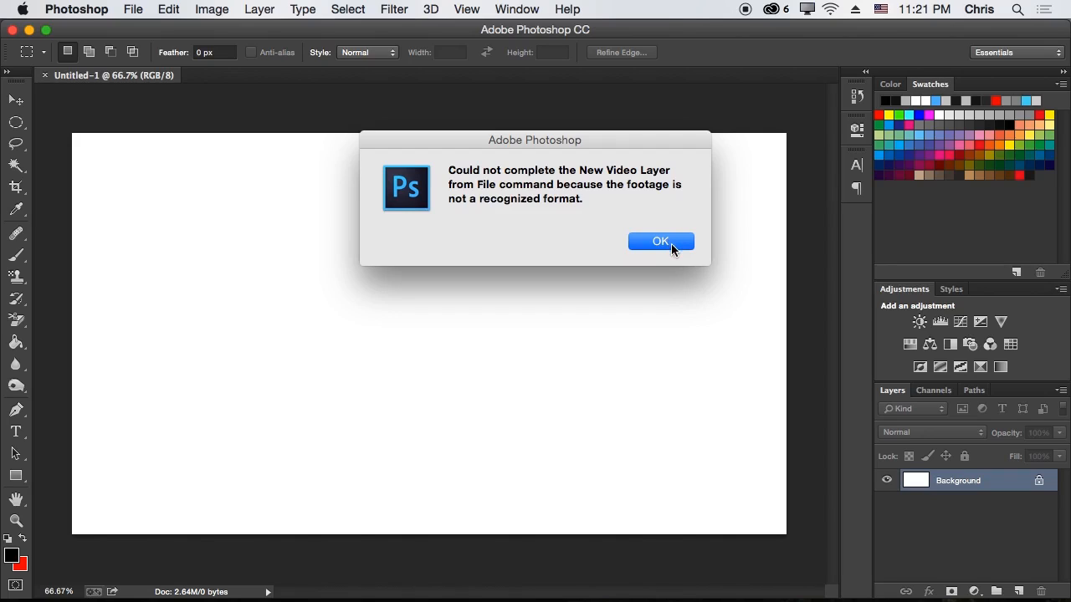
left_click(641, 245)
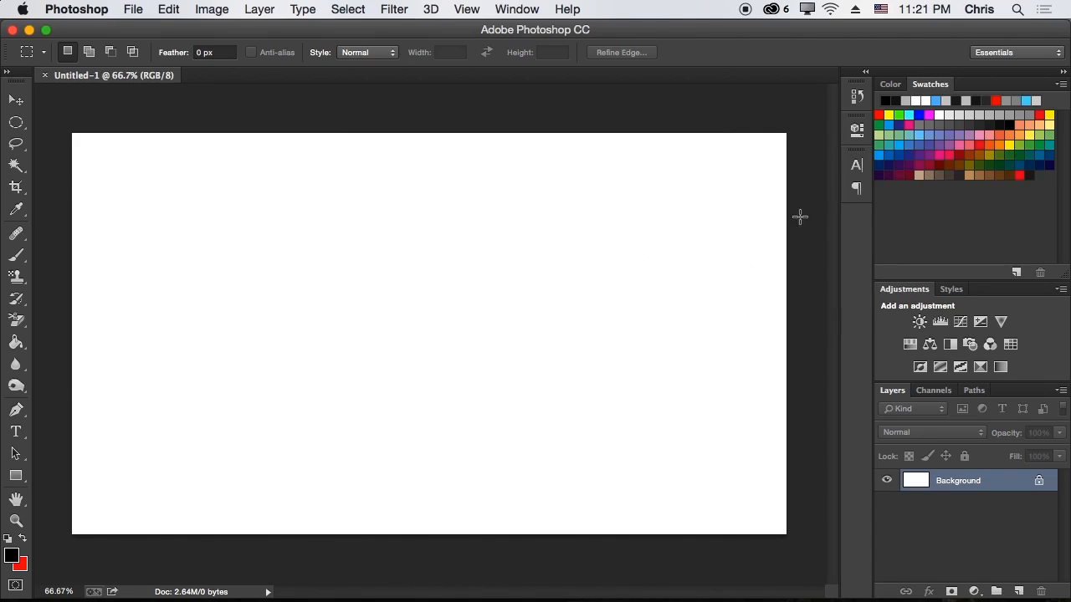
Close the blank document and open IMG_3630.CR2 from the Red Solo Cup Sunset folder in Camera Raw
left_click(48, 77)
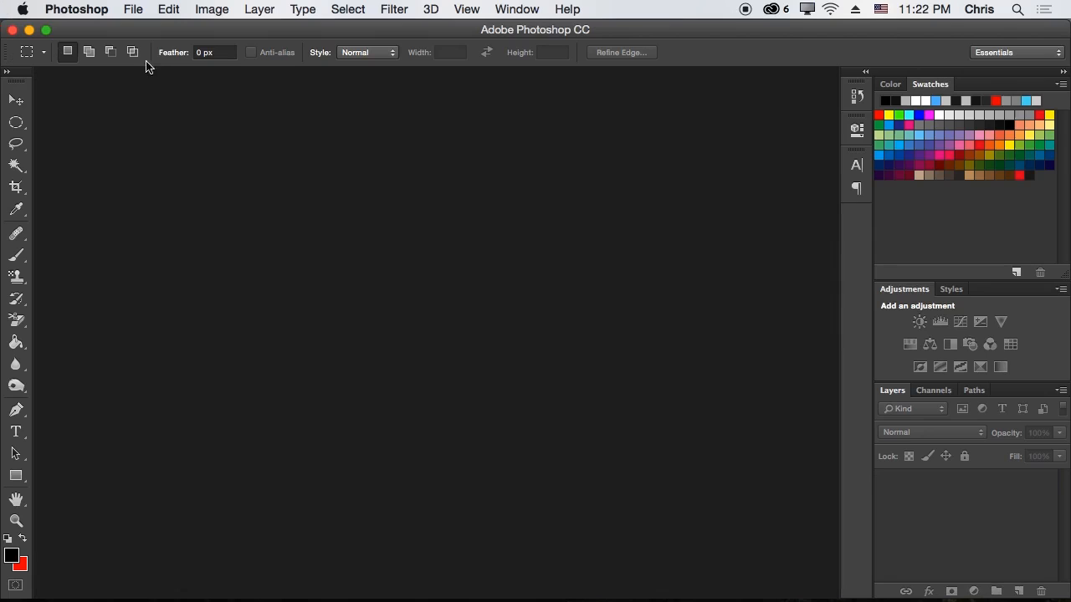
double_click(306, 250)
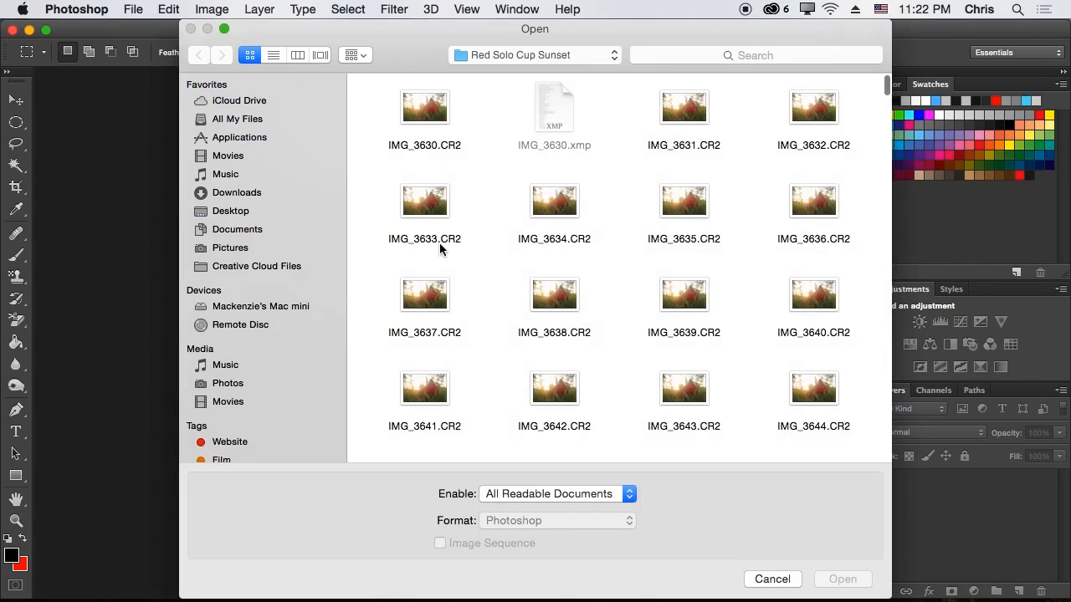
double_click(424, 119)
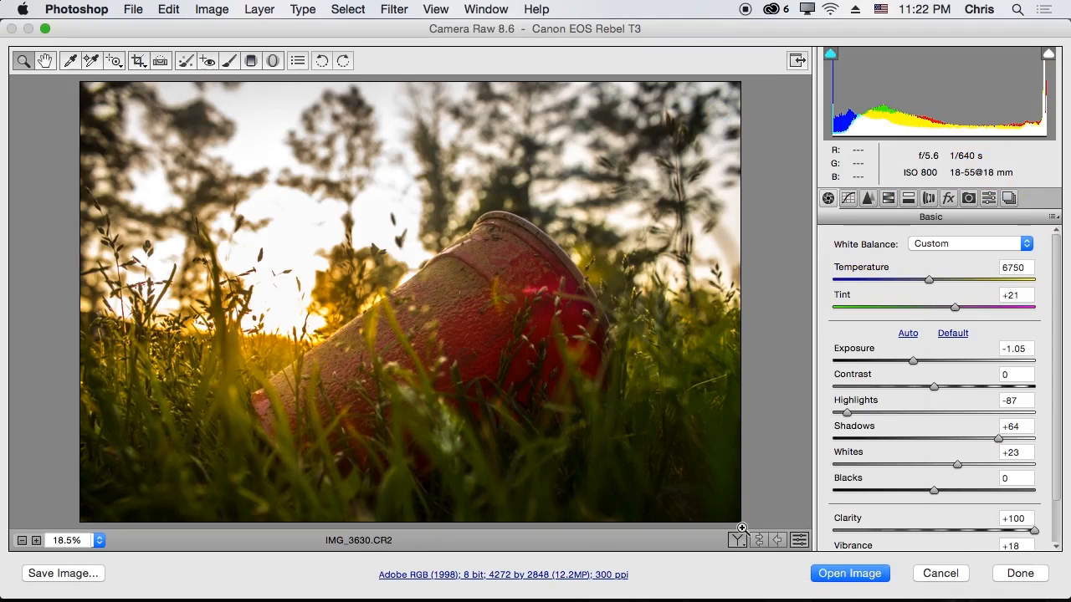
Reset the photo's basic tone settings to their defaults and set Clarity to 0
left_click(948, 334)
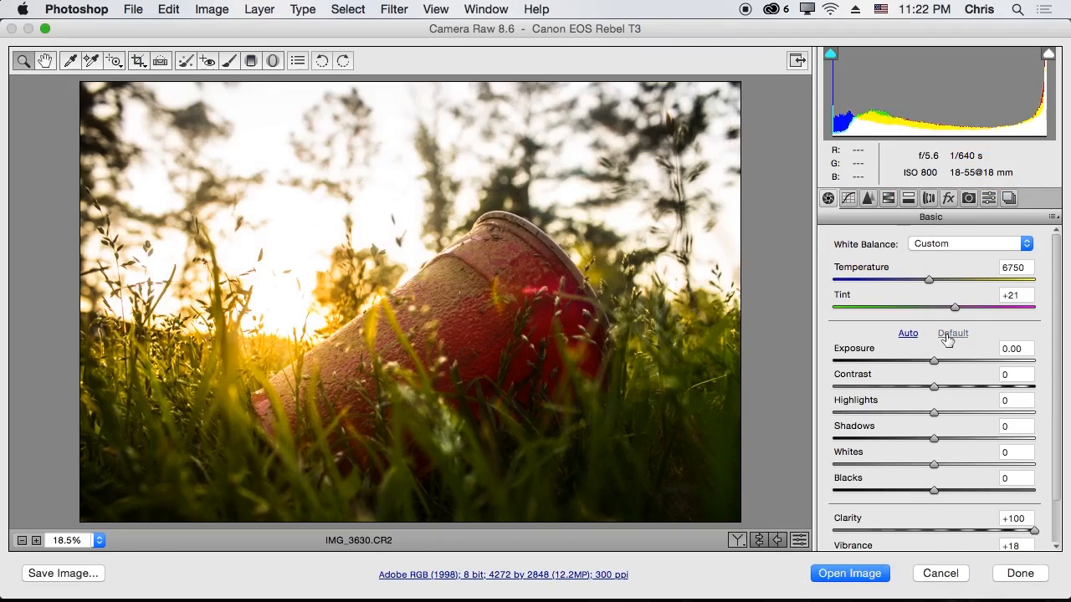
scroll(948, 338, "down", 2)
left_click(1025, 479)
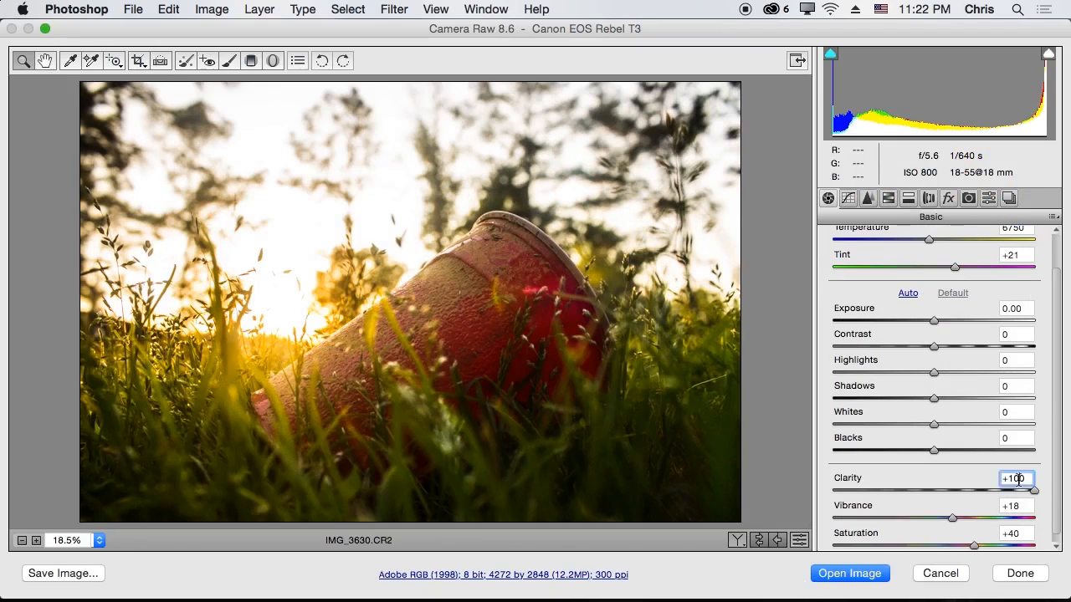
double_click(1029, 479)
type("0")
Set Vibrance and Saturation to 0 and open the image from Camera Raw in Photoshop
left_click(1020, 506)
double_click(1019, 507)
type("0")
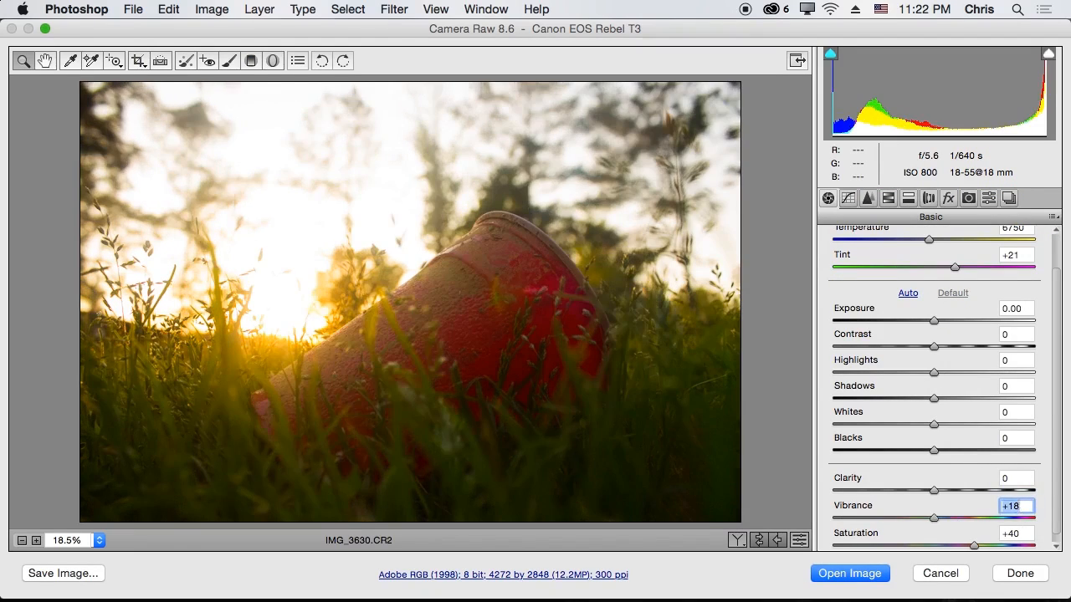
left_click(1031, 534)
double_click(1031, 533)
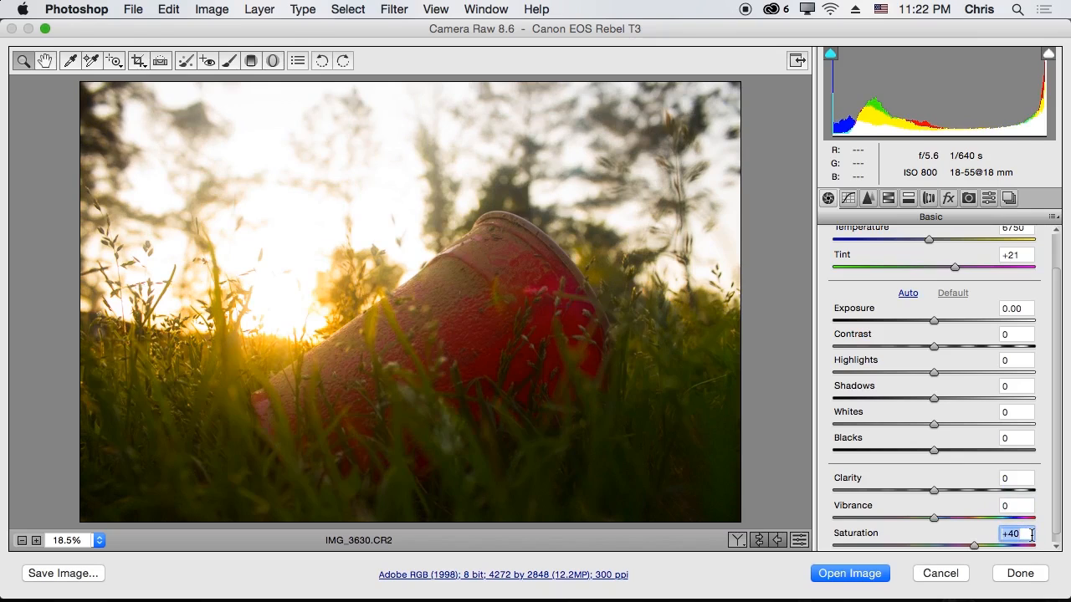
type("0")
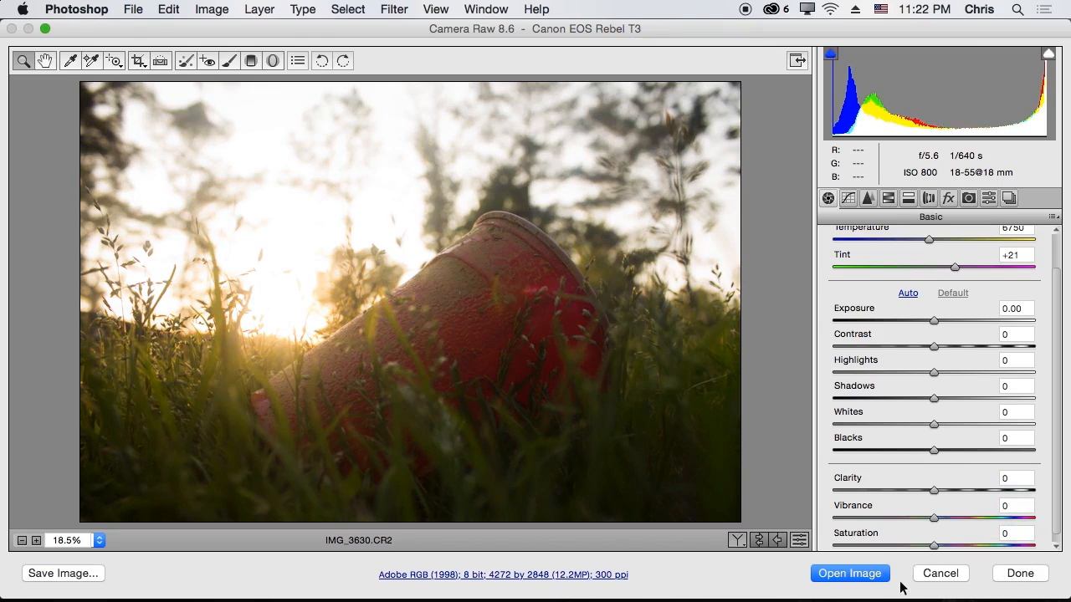
scroll(878, 544, "up", 2)
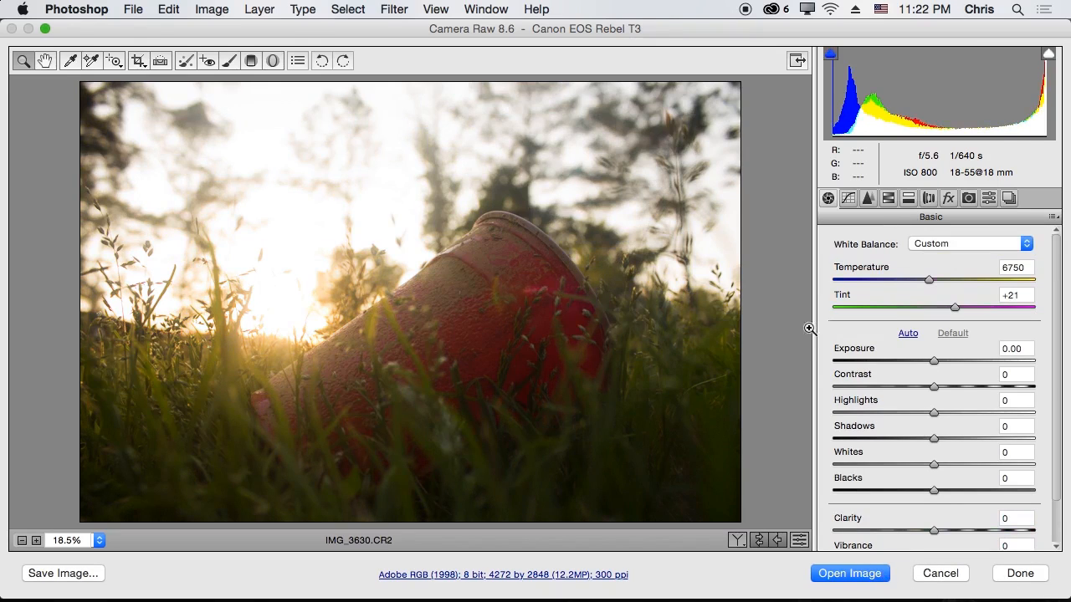
left_click(863, 583)
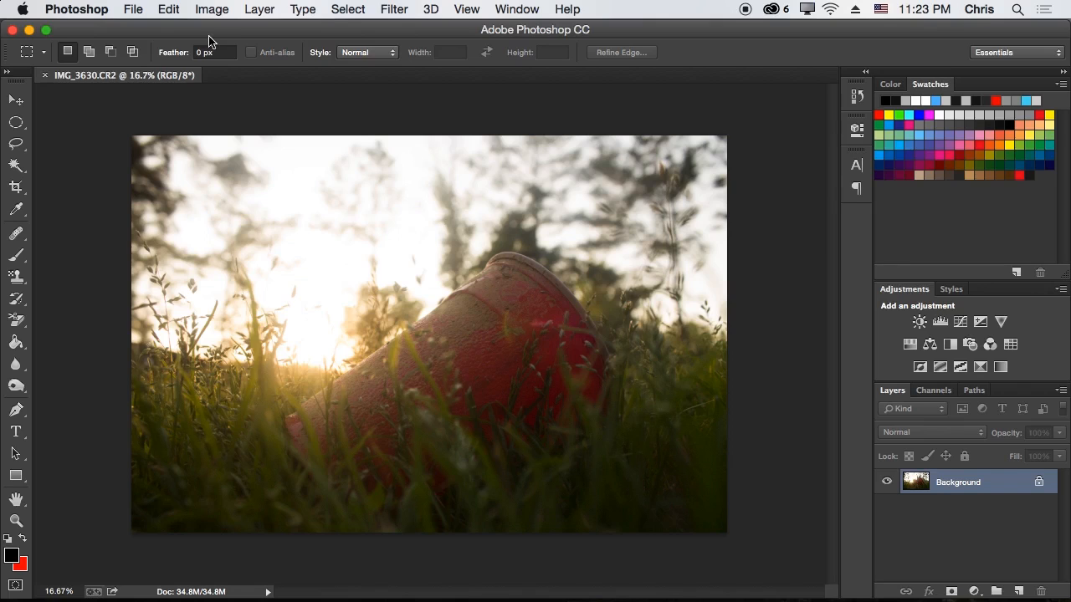
Examine the Image Processor's settings and its list of default actions, and leave it without running
left_click(132, 9)
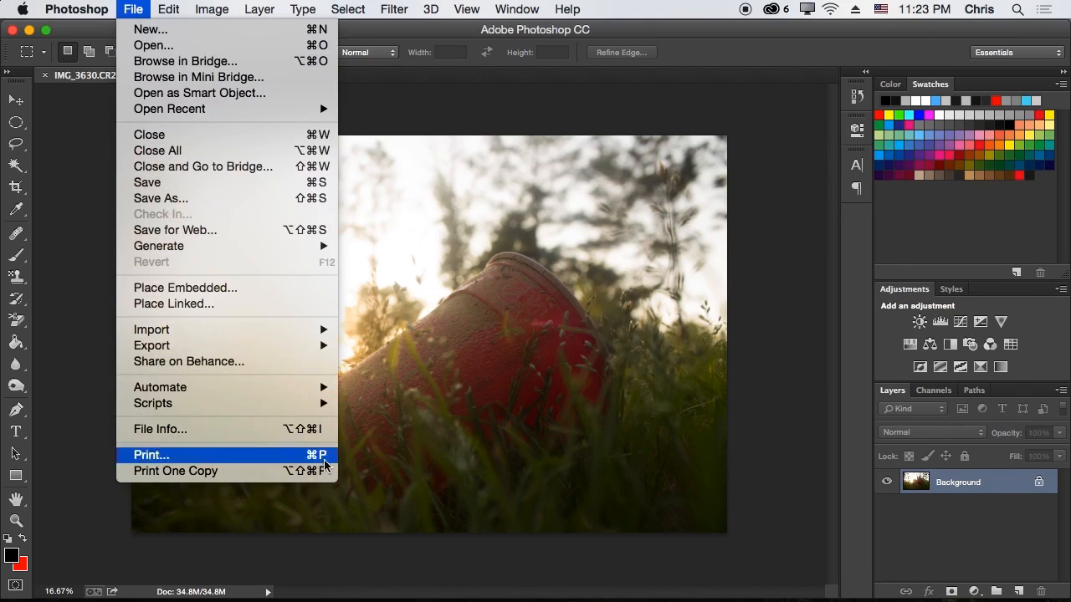
mouse_move(297, 402)
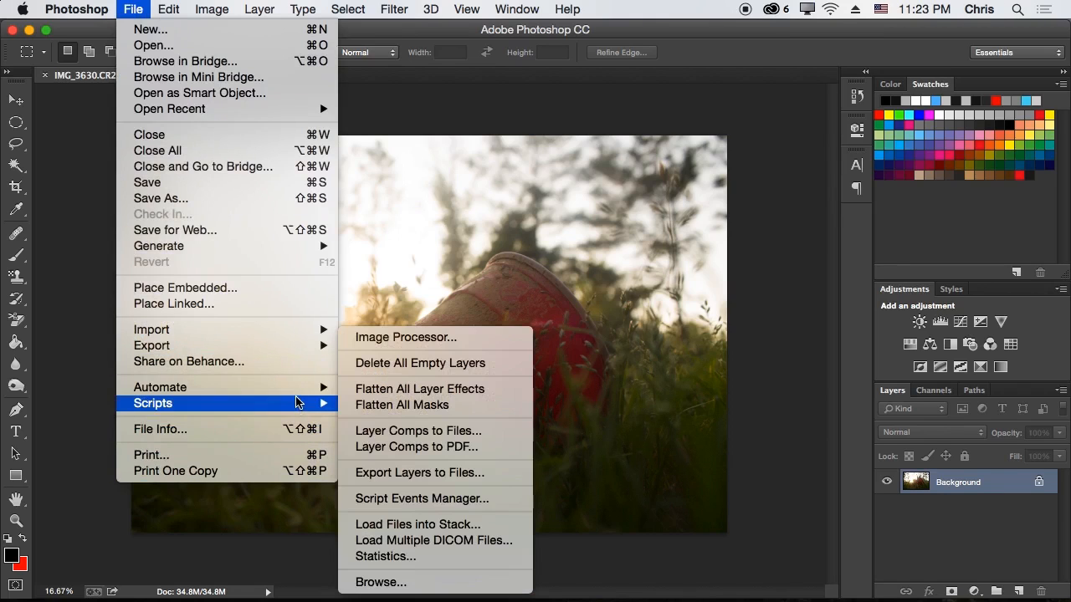
left_click(388, 337)
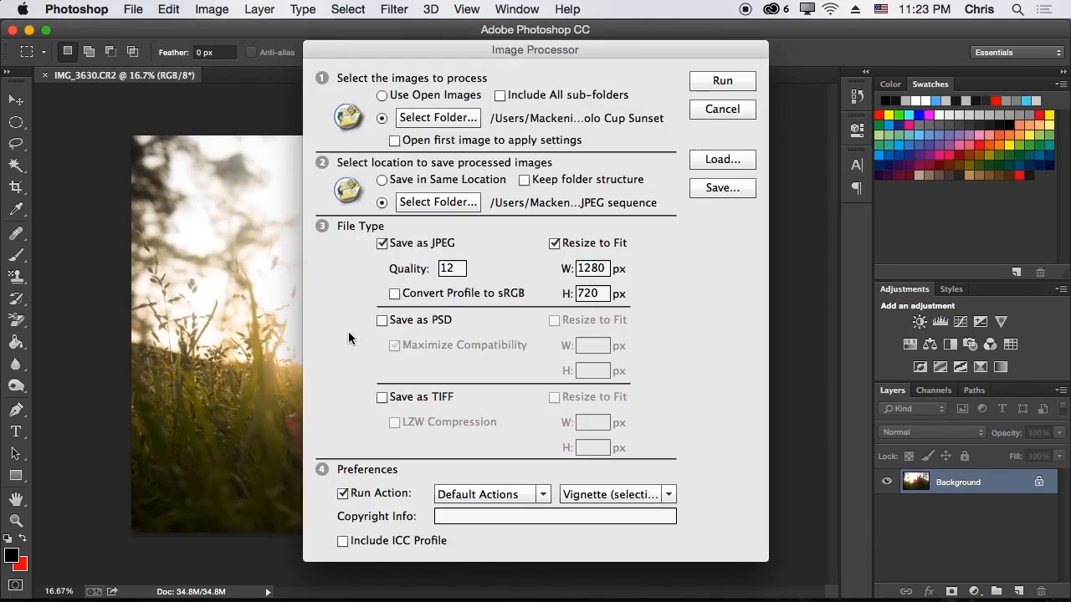
left_click(595, 495)
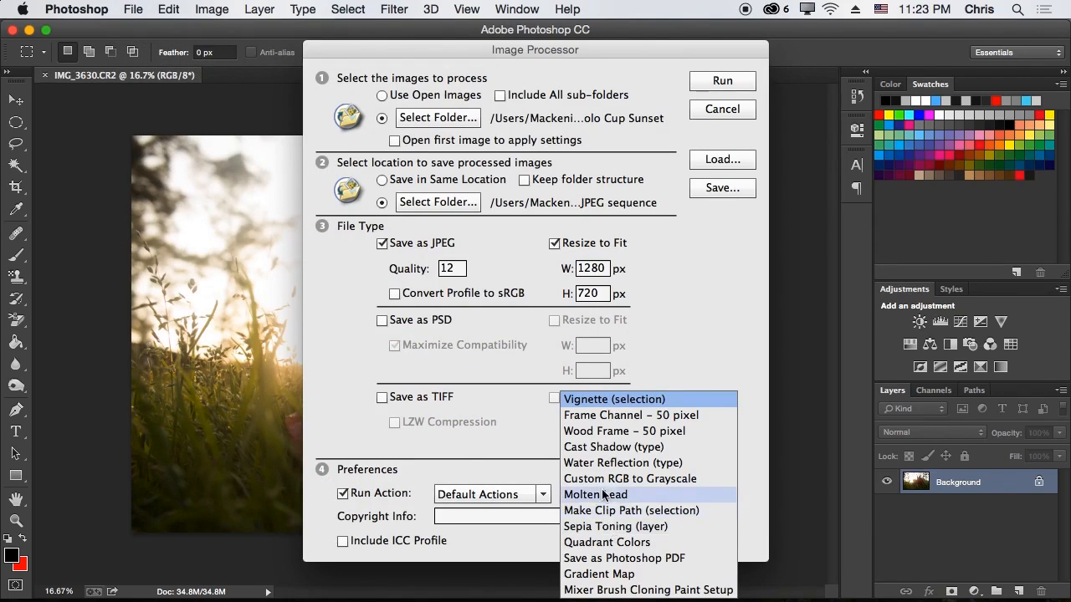
left_click(674, 358)
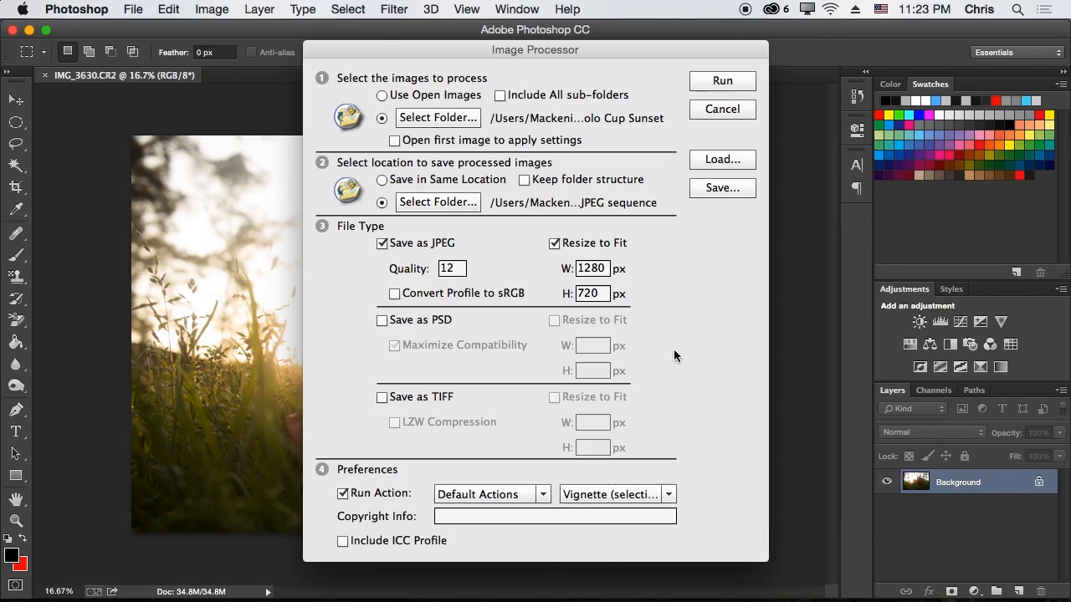
left_click(707, 110)
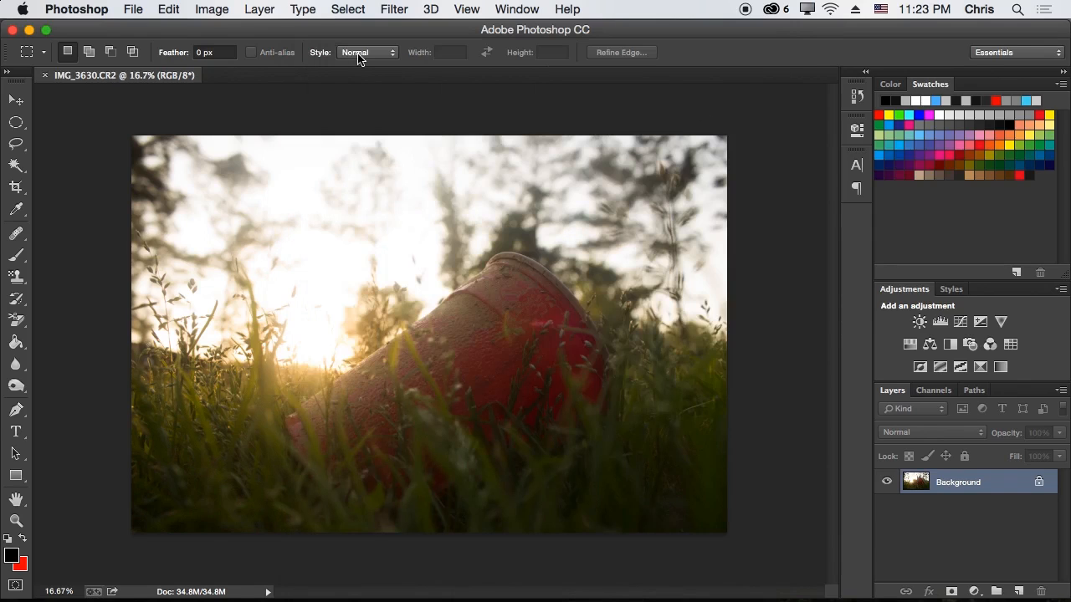
Start recording a new action named "under expose" in the Default Actions set and enlarge the Actions panel
left_click(516, 9)
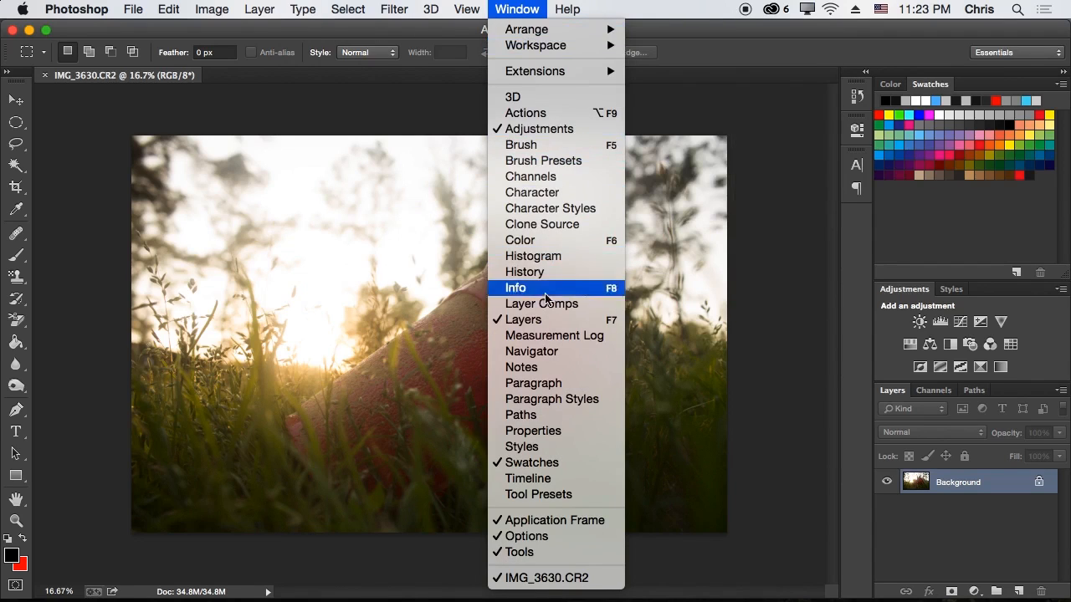
left_click(546, 113)
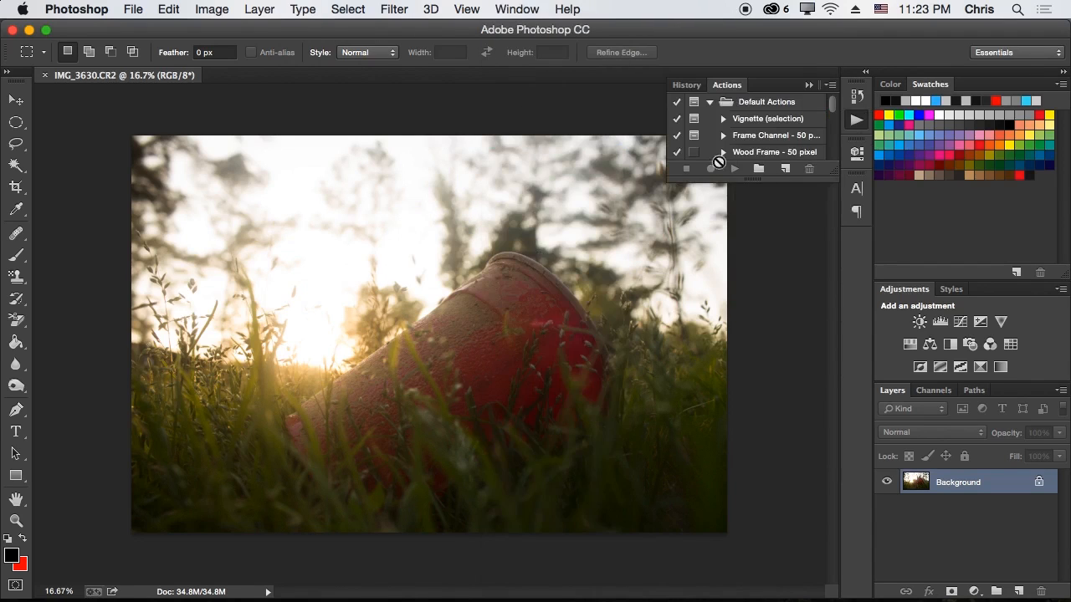
left_click(785, 169)
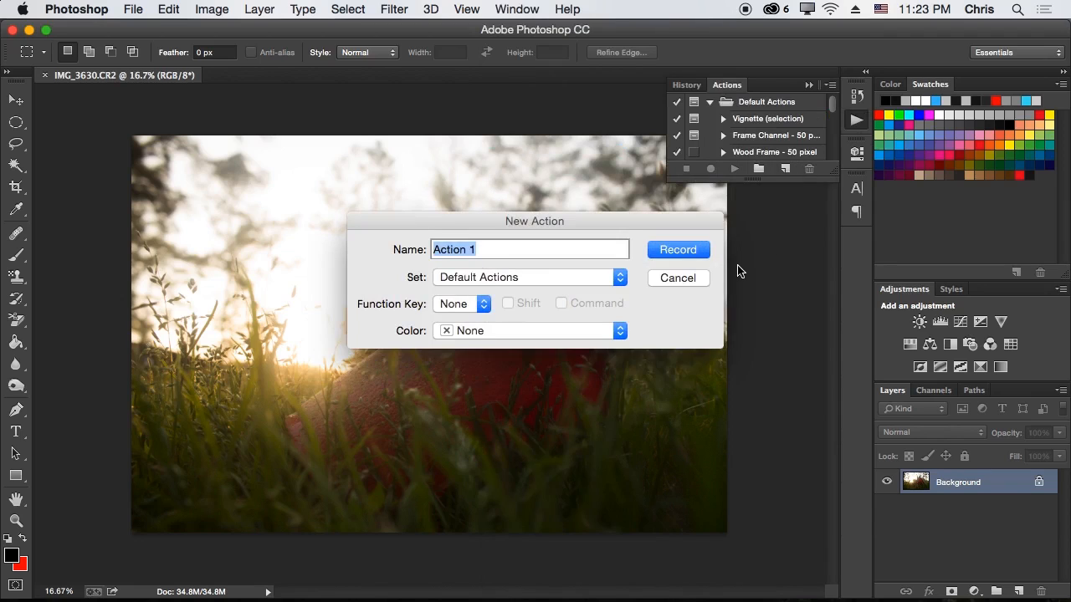
type("un")
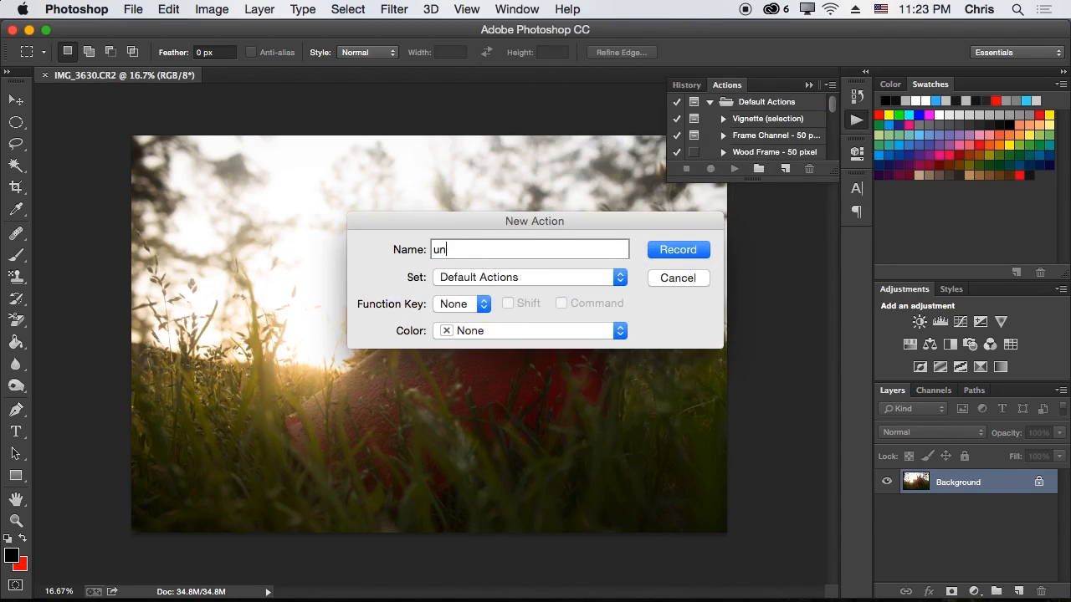
type("der expose")
key("Return")
left_click_drag(777, 178, 717, 312)
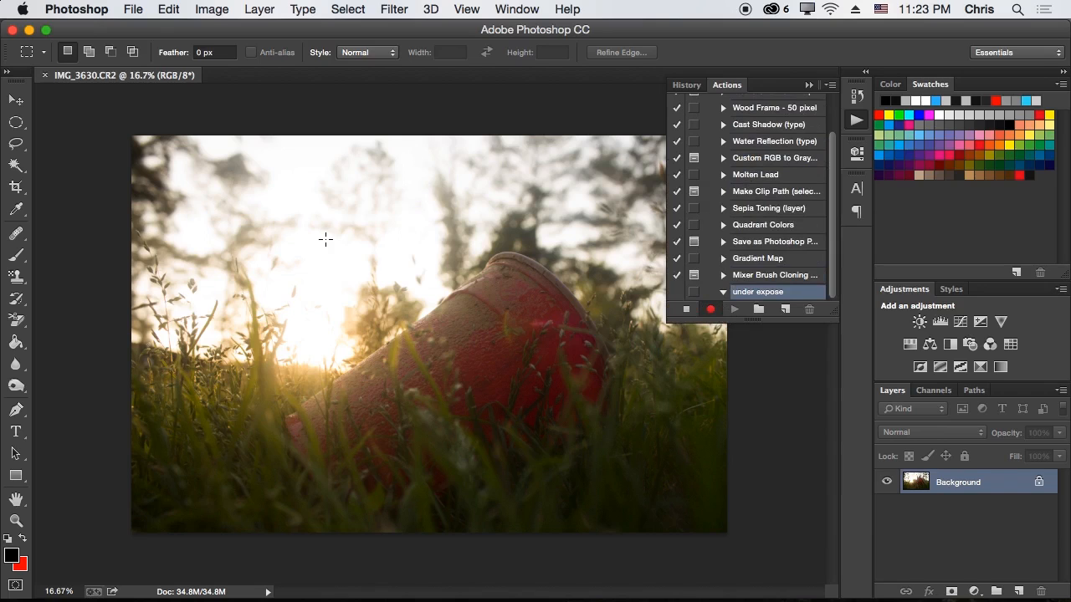
Apply an Exposure adjustment of -0.5 to the photo while the action is recording
left_click(211, 9)
mouse_move(254, 59)
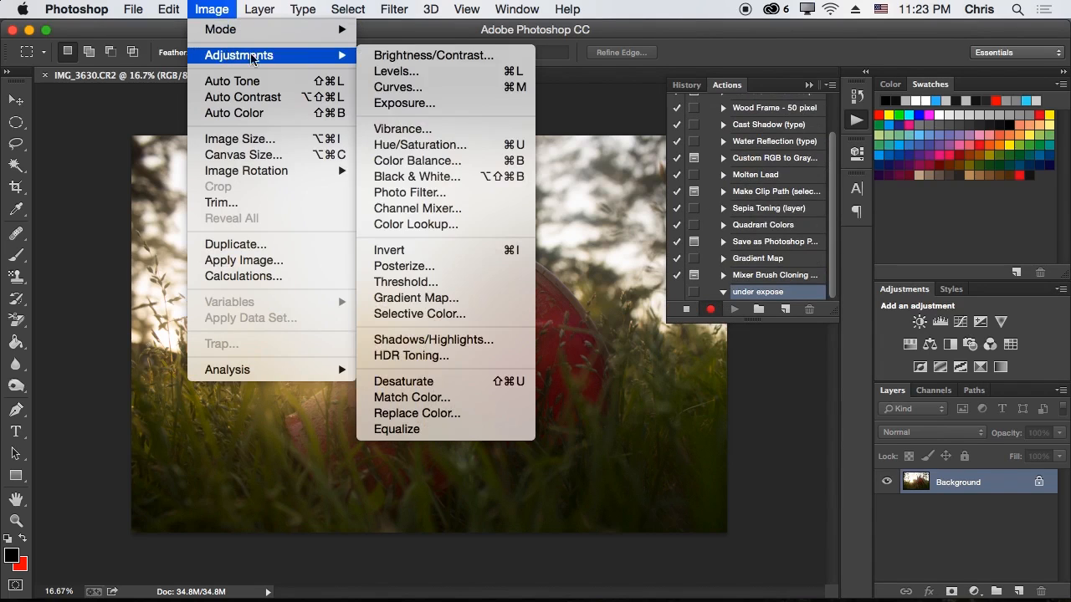
left_click(422, 104)
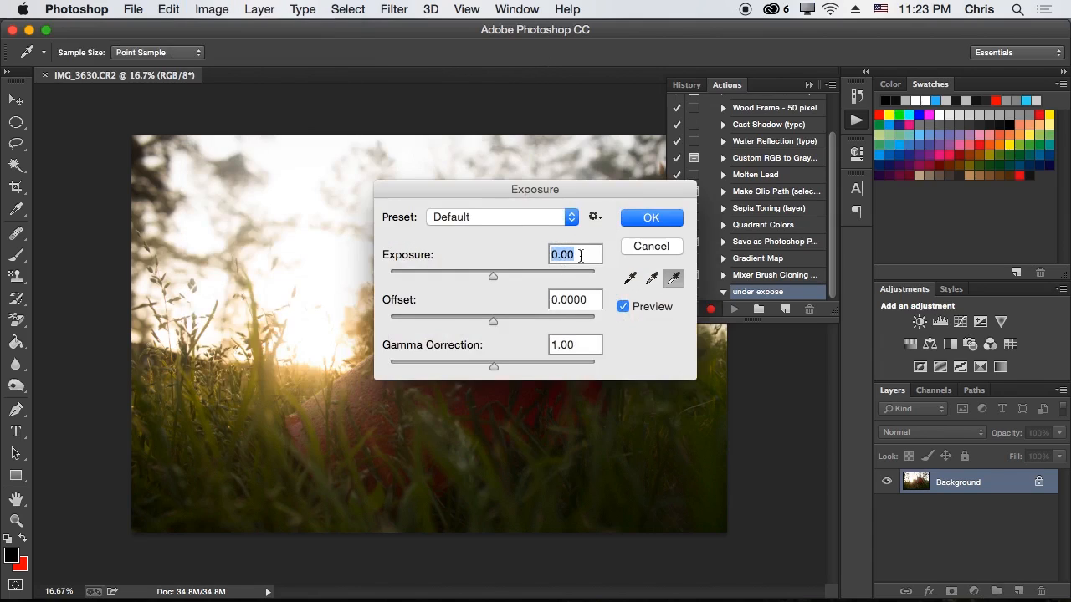
type("-5")
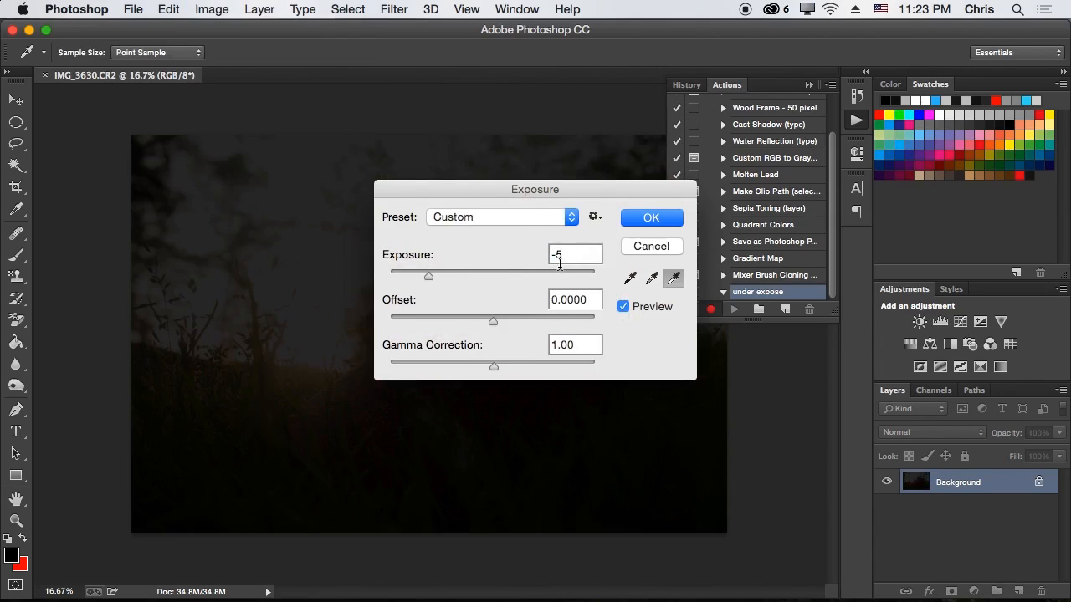
type("-.5")
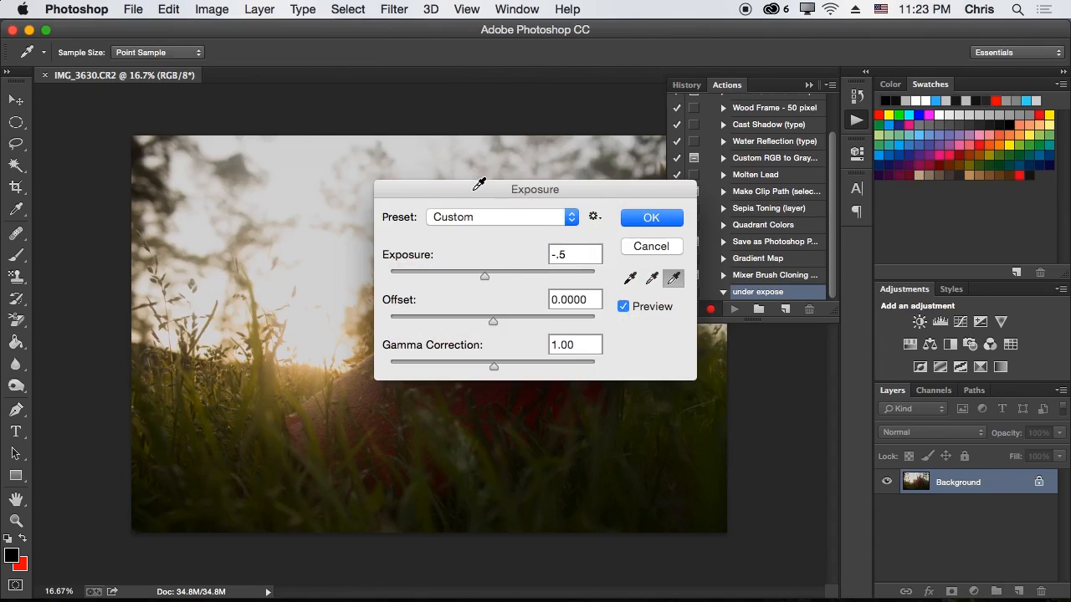
left_click_drag(426, 181, 521, 311)
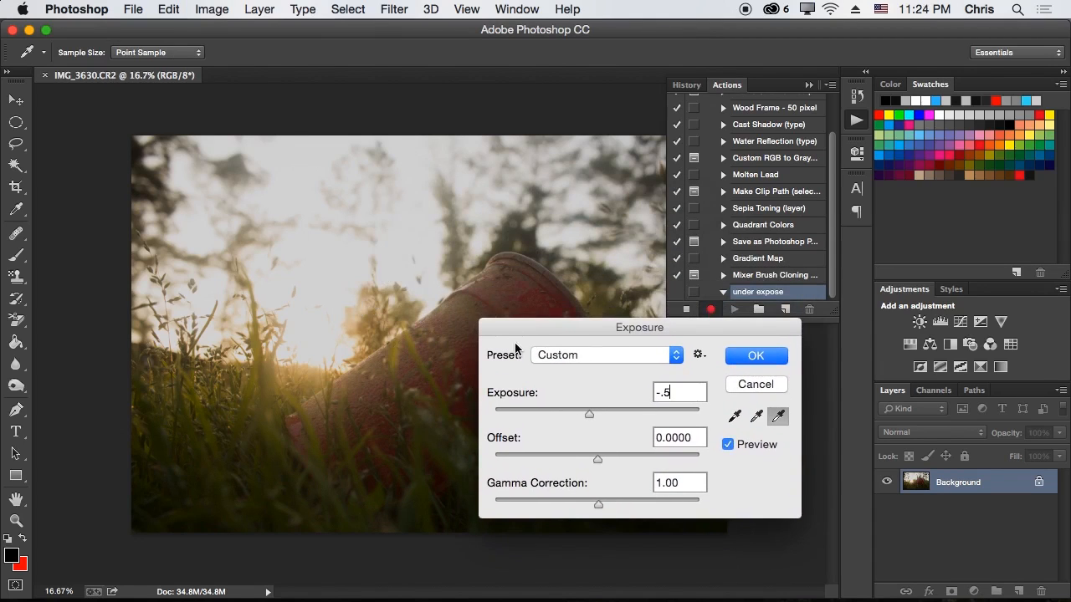
left_click_drag(512, 331, 562, 406)
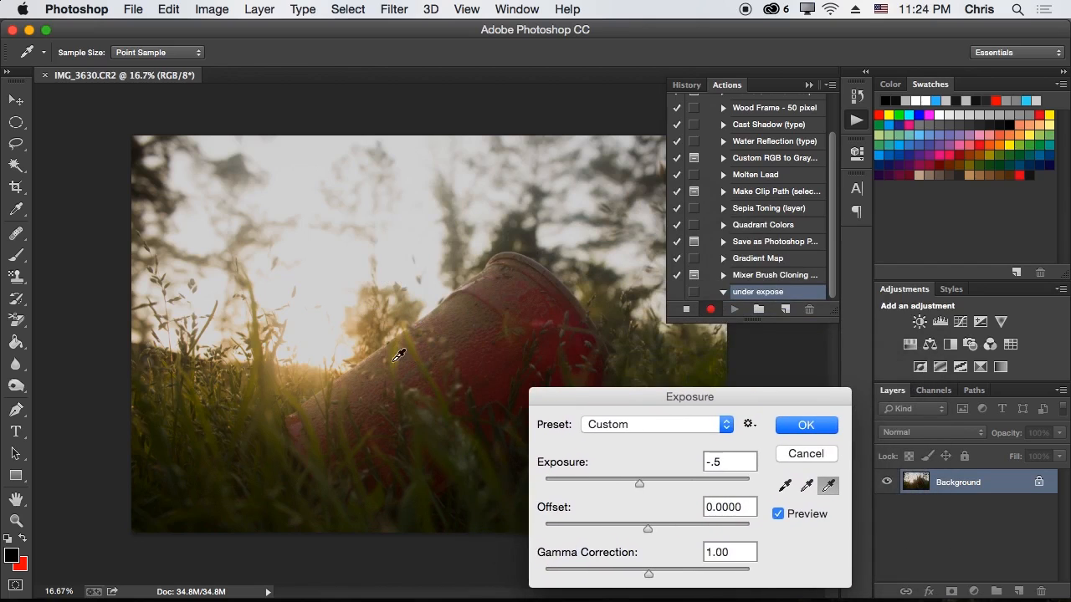
left_click_drag(590, 392, 451, 310)
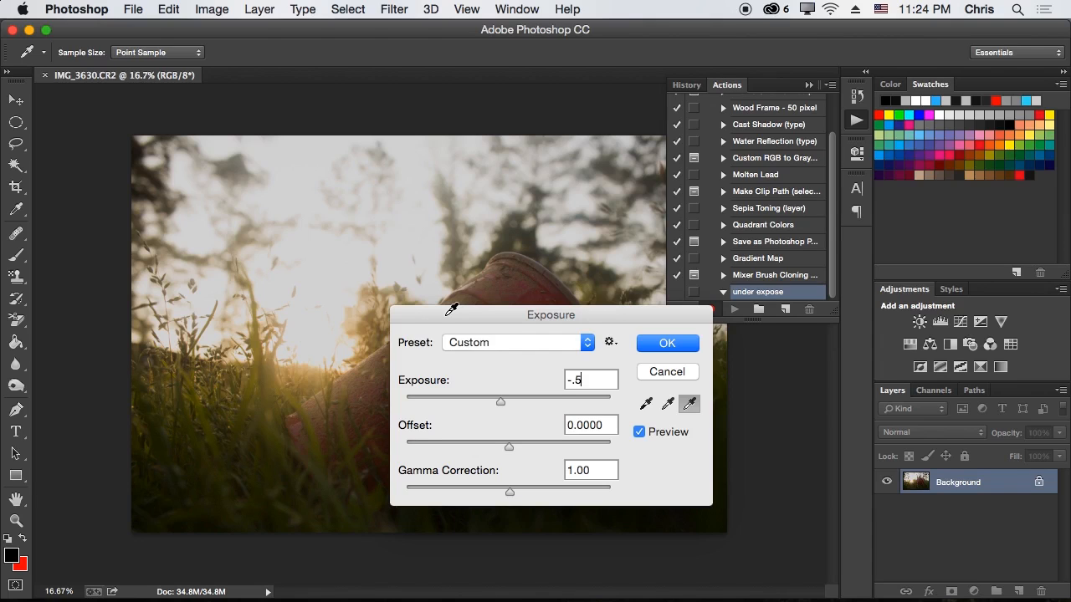
left_click_drag(560, 308, 419, 271)
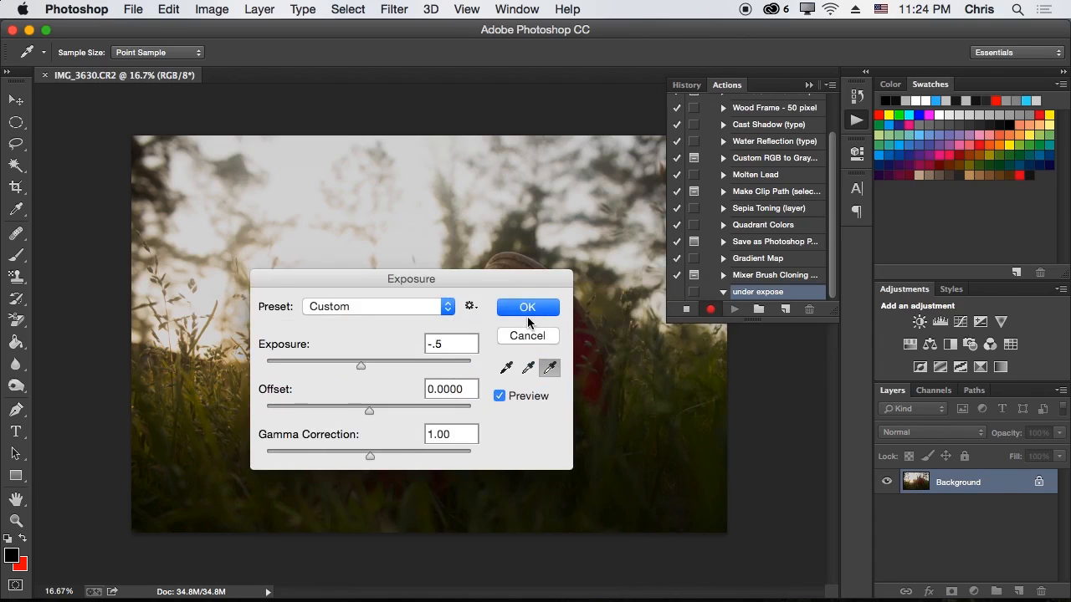
left_click(526, 314)
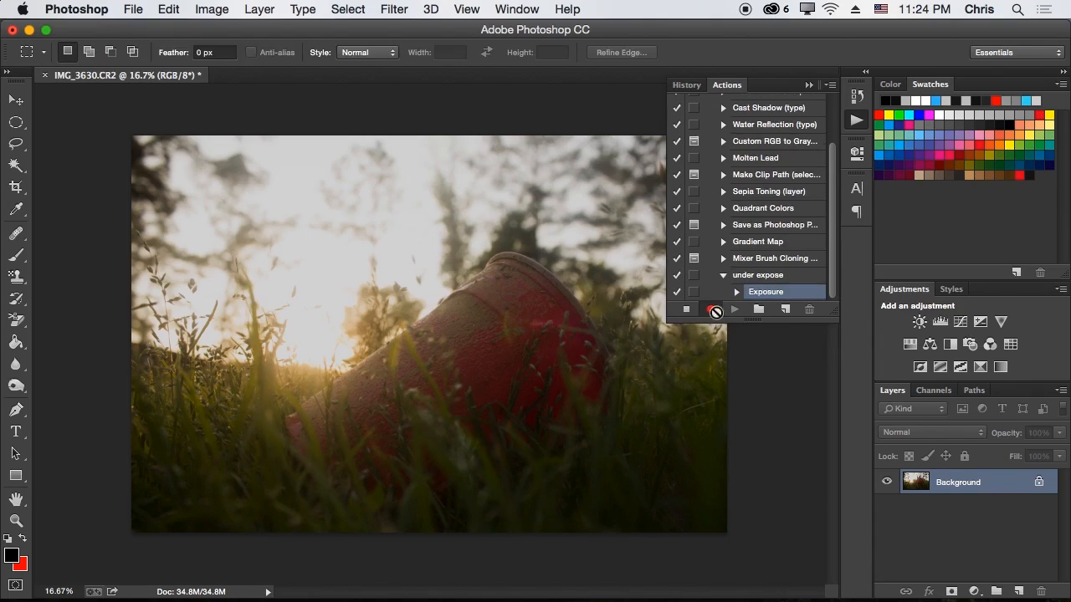
Stop recording the action, collapse the Actions panel and close IMG_3630.CR2 without saving
left_click(686, 310)
left_click(859, 119)
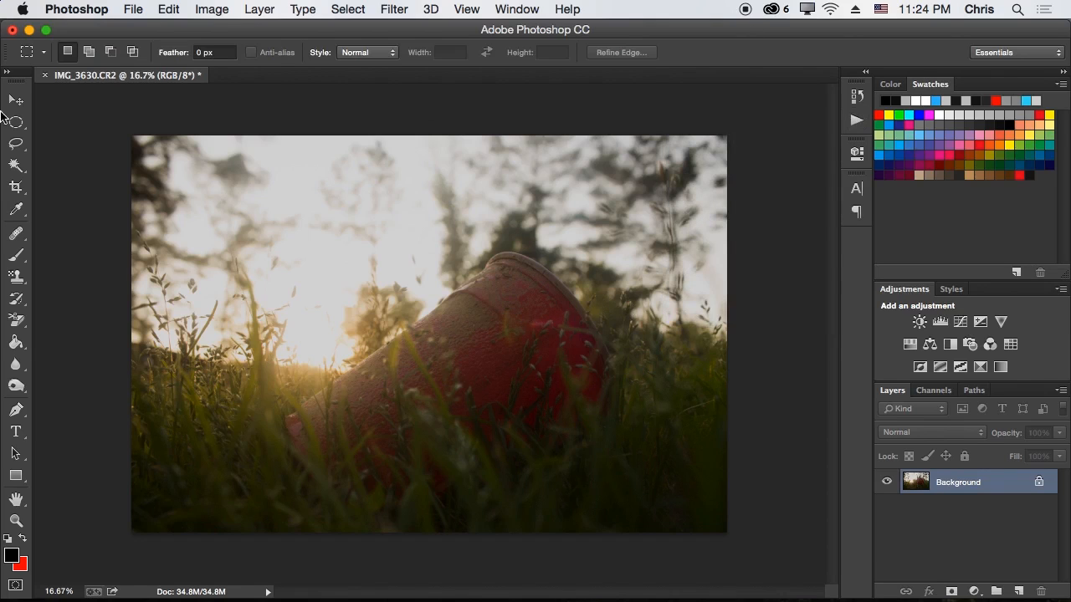
left_click(44, 76)
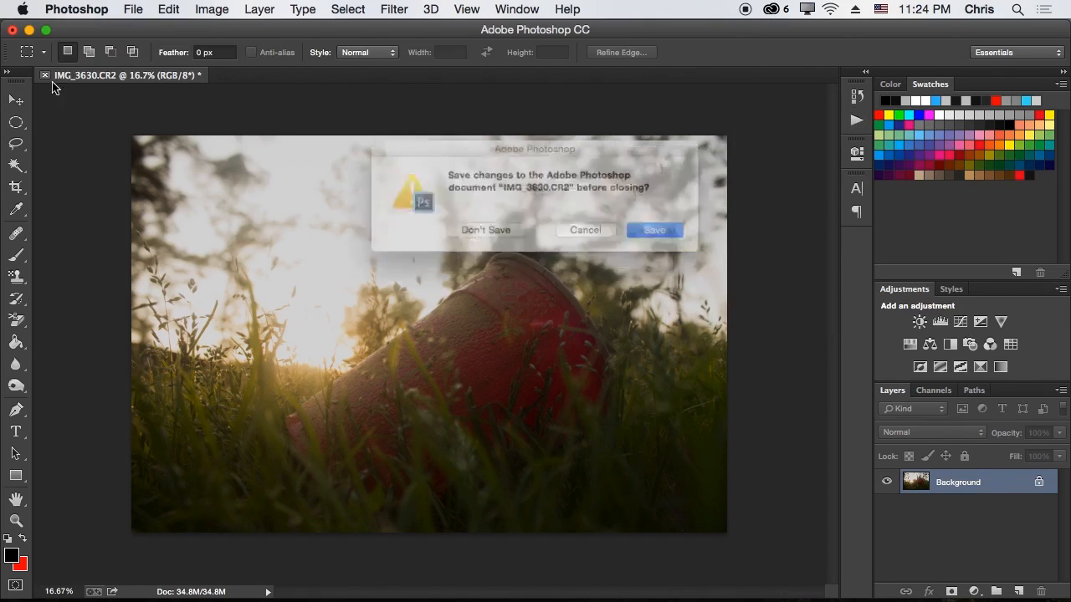
left_click(481, 230)
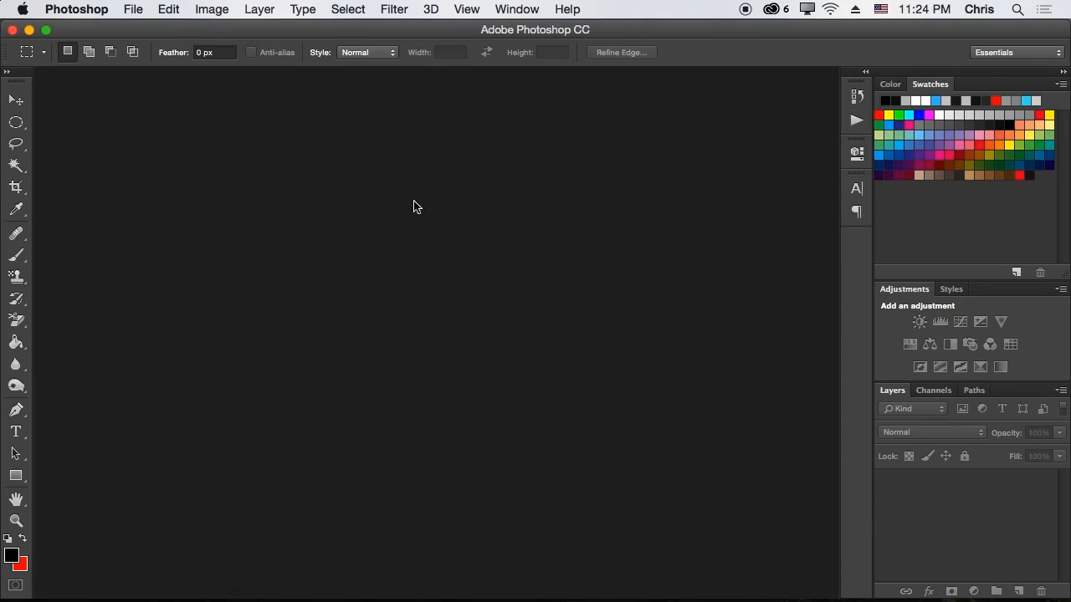
In the Image Processor, choose Red Solo Cup Sunset as the source folder and the JPEG folder inside JPEG sequence as the destination
left_click(133, 9)
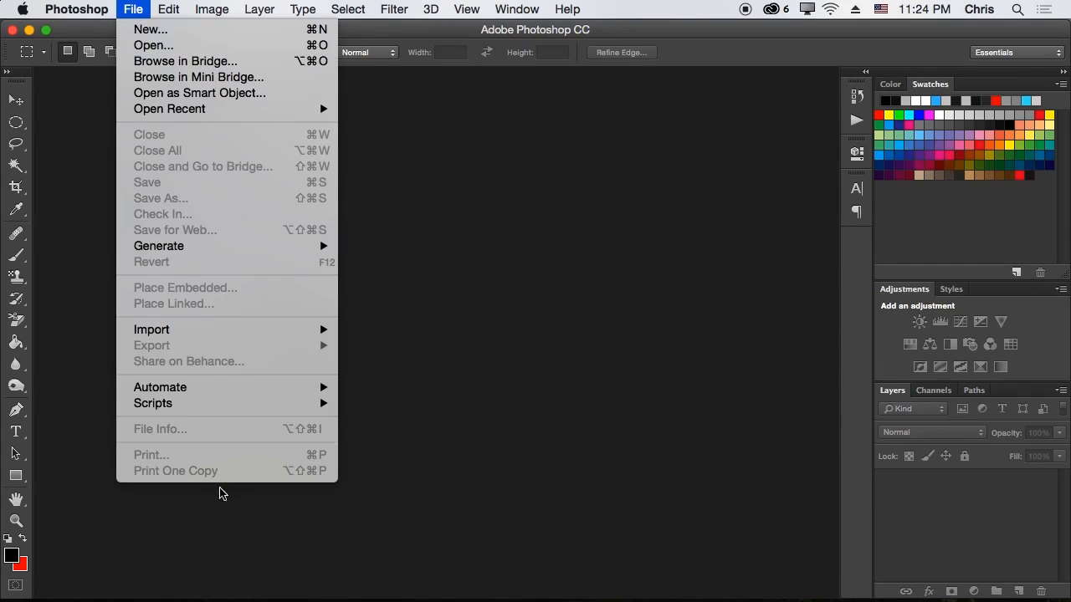
mouse_move(179, 405)
left_click(477, 338)
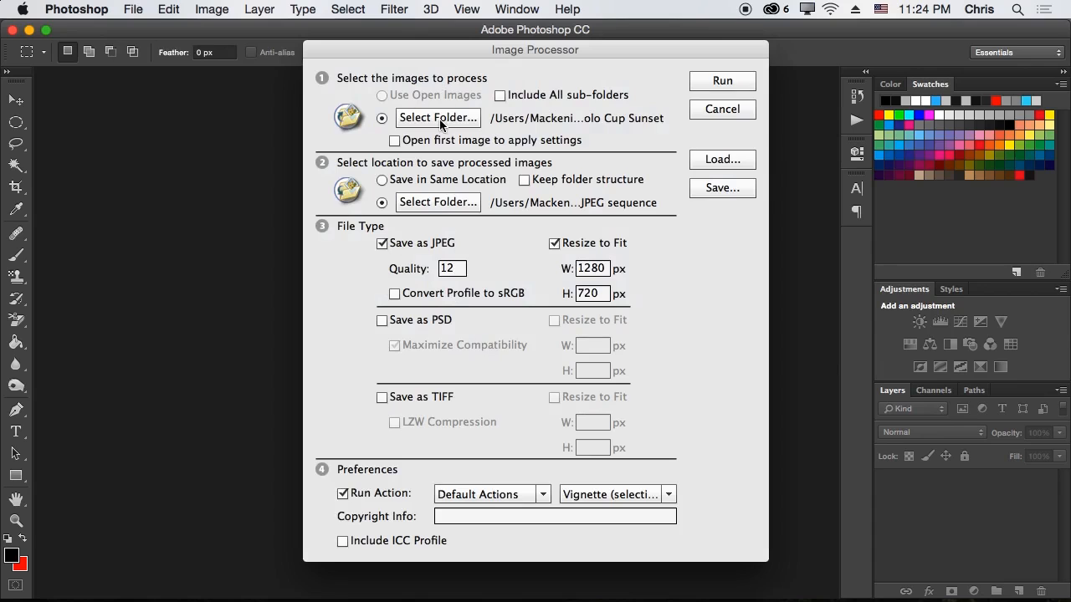
left_click(440, 123)
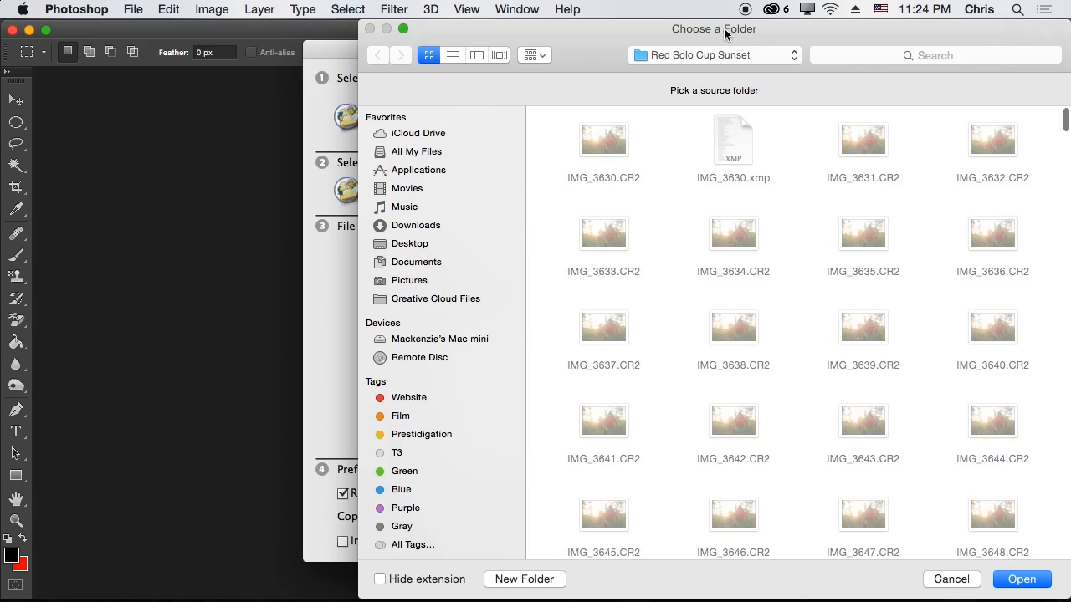
left_click_drag(724, 33, 509, 39)
left_click(799, 584)
left_click(446, 204)
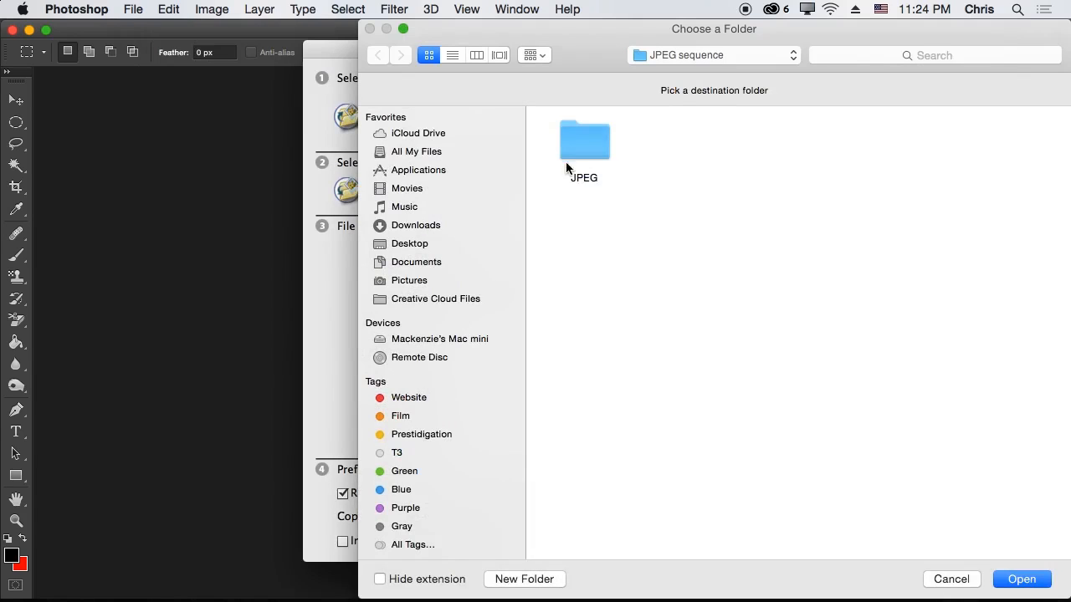
left_click(573, 144)
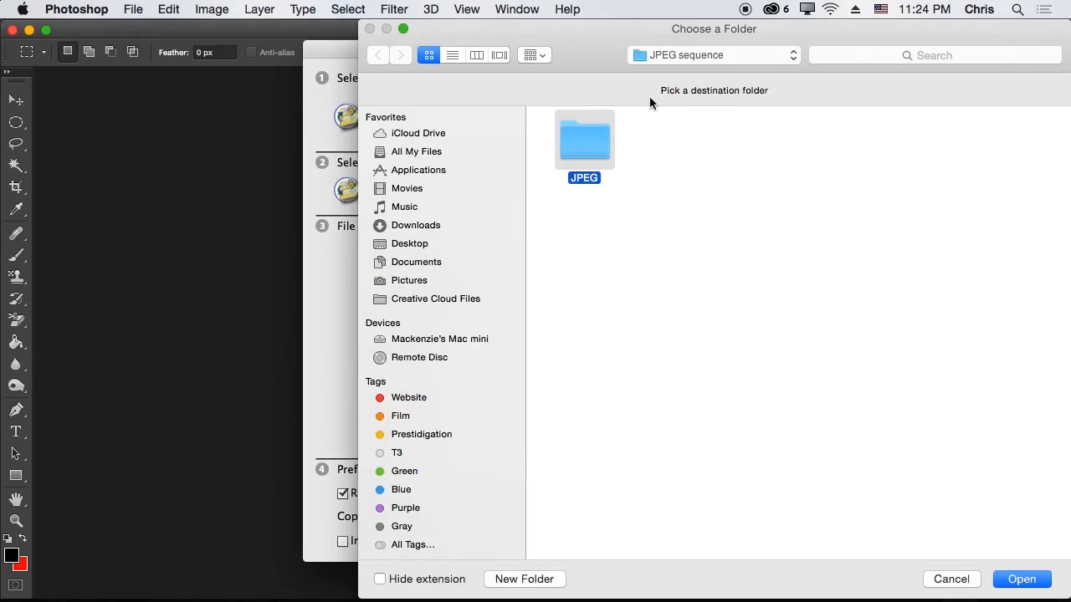
left_click(1018, 582)
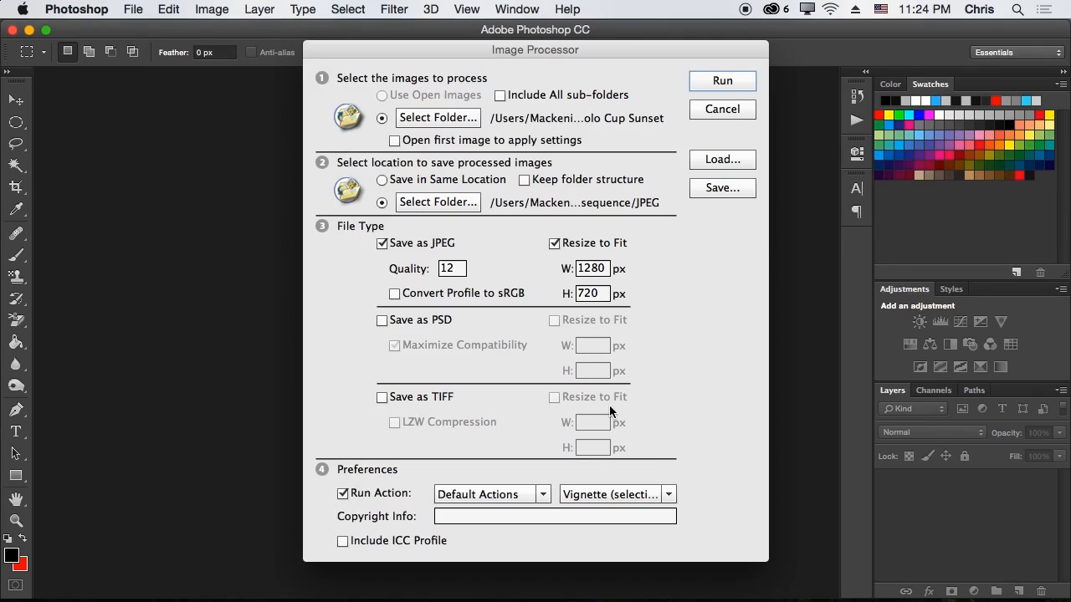
Choose the "under expose" action from Default Actions for the batch, keeping the 1280 × 720 px resize, and cancel the Image Processor
left_click_drag(606, 275, 575, 269)
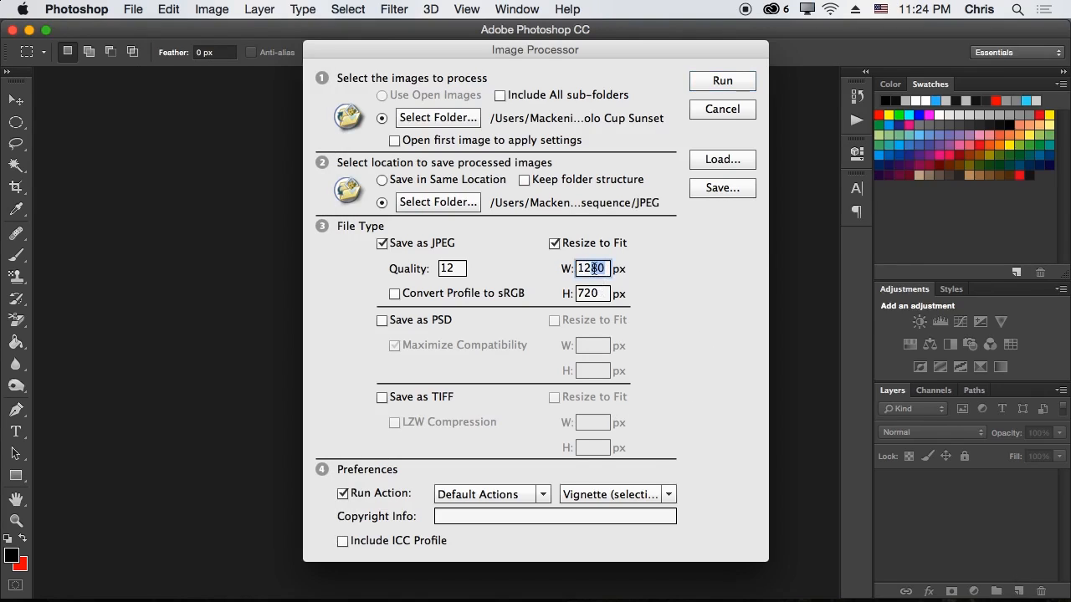
left_click(606, 292)
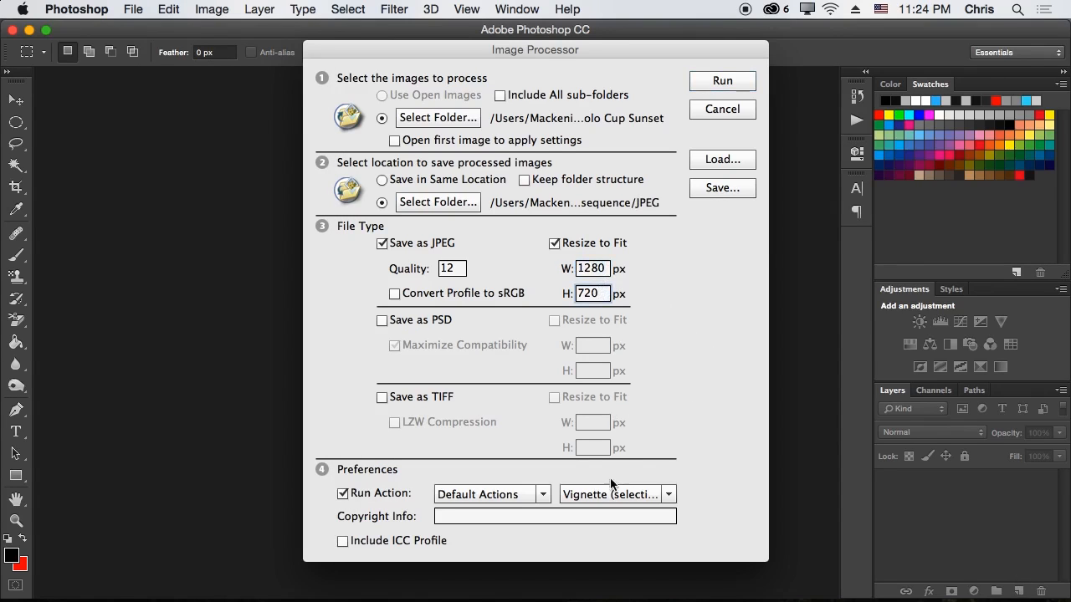
left_click(343, 496)
left_click(343, 494)
left_click(659, 494)
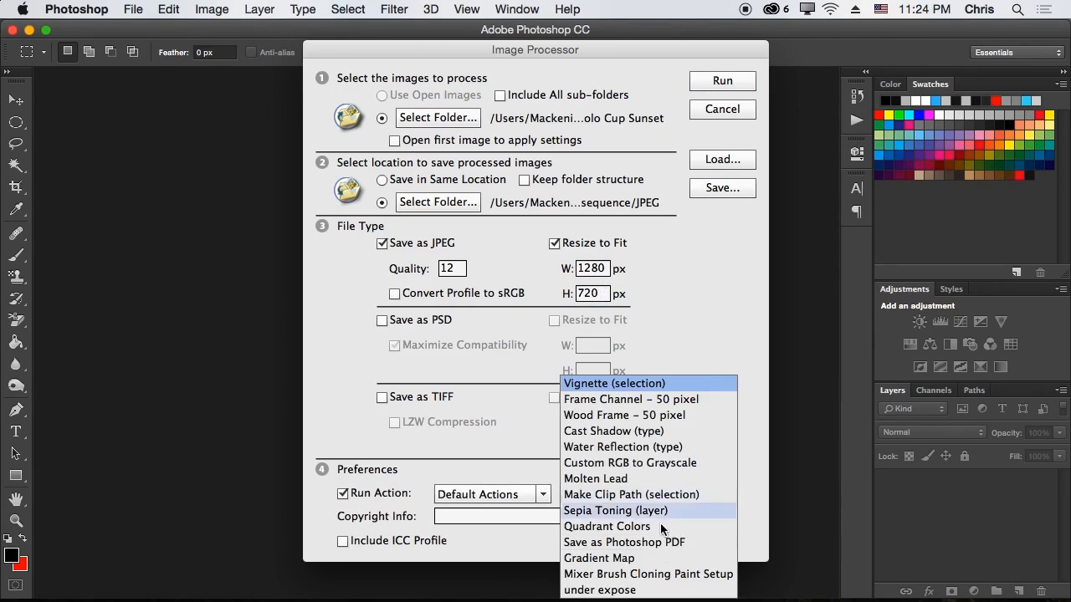
left_click(598, 590)
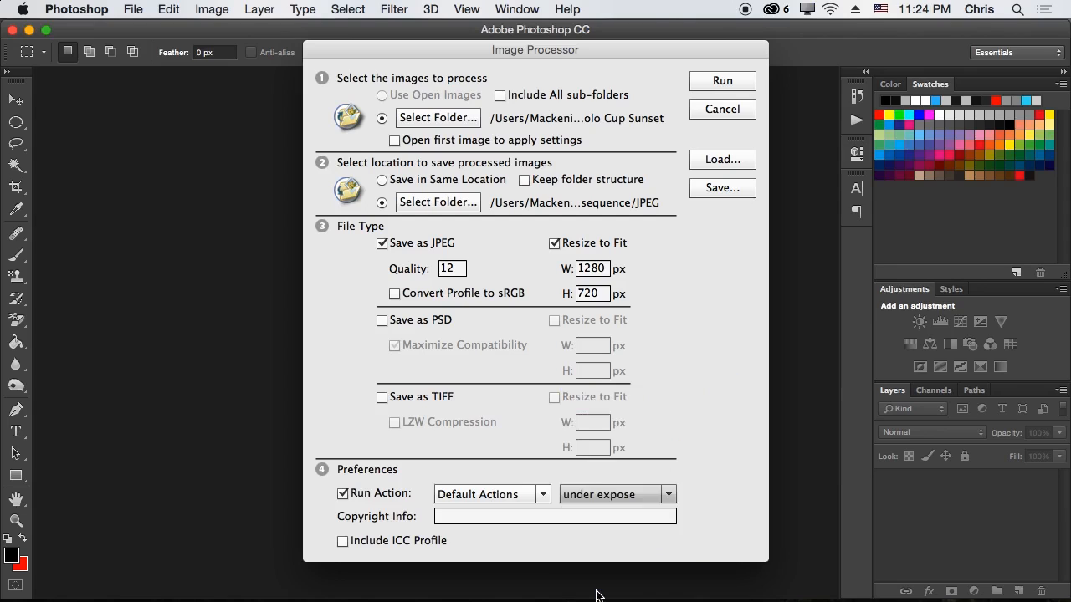
left_click(738, 89)
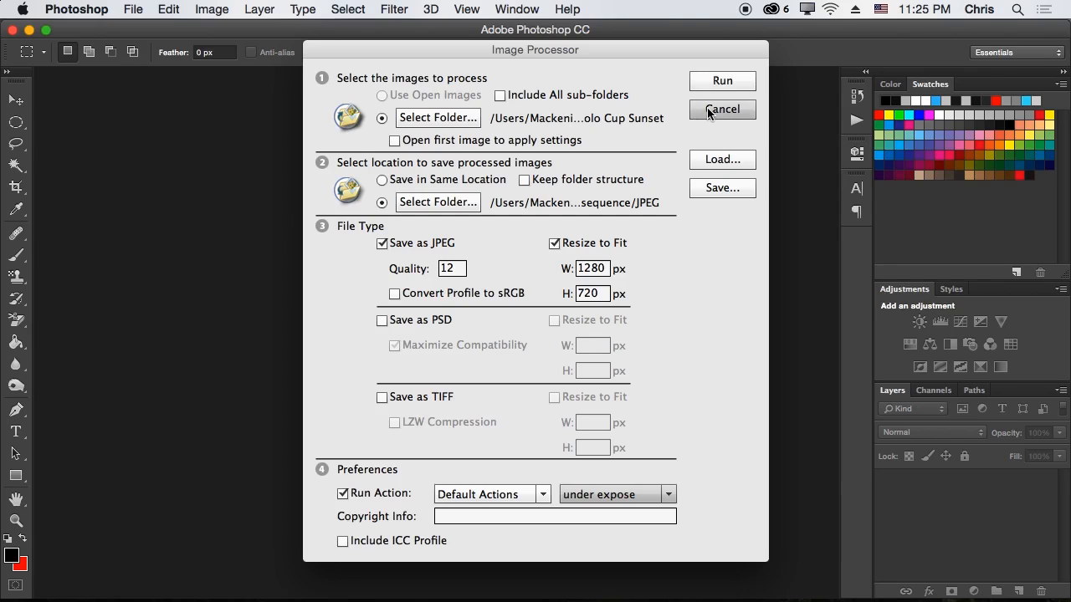
left_click(708, 111)
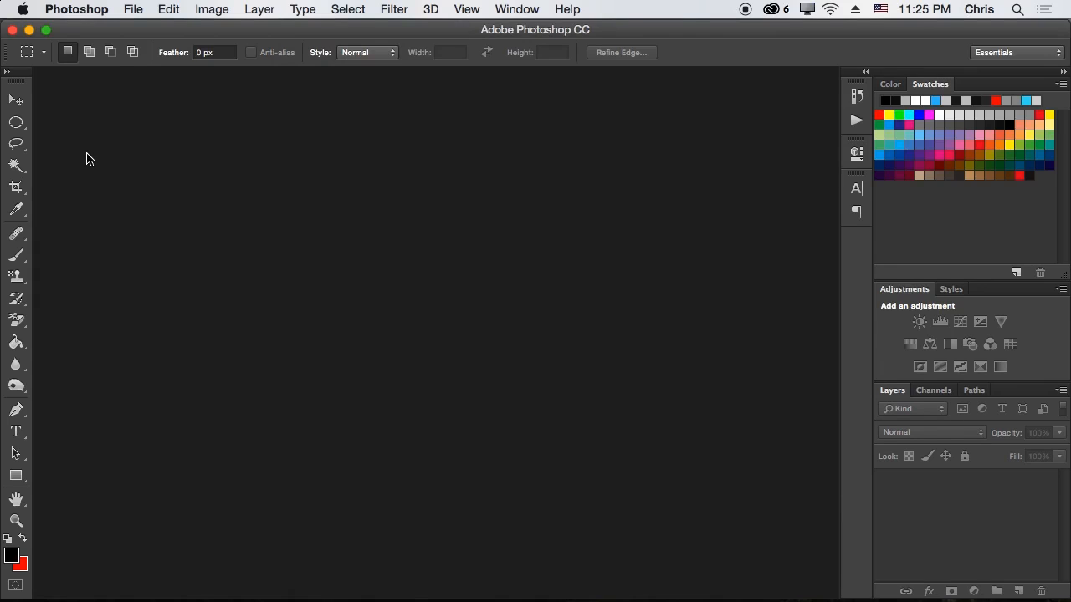
Create a new 1280 × 720 px document with a white background and start adding a video layer from a file
key("super+n")
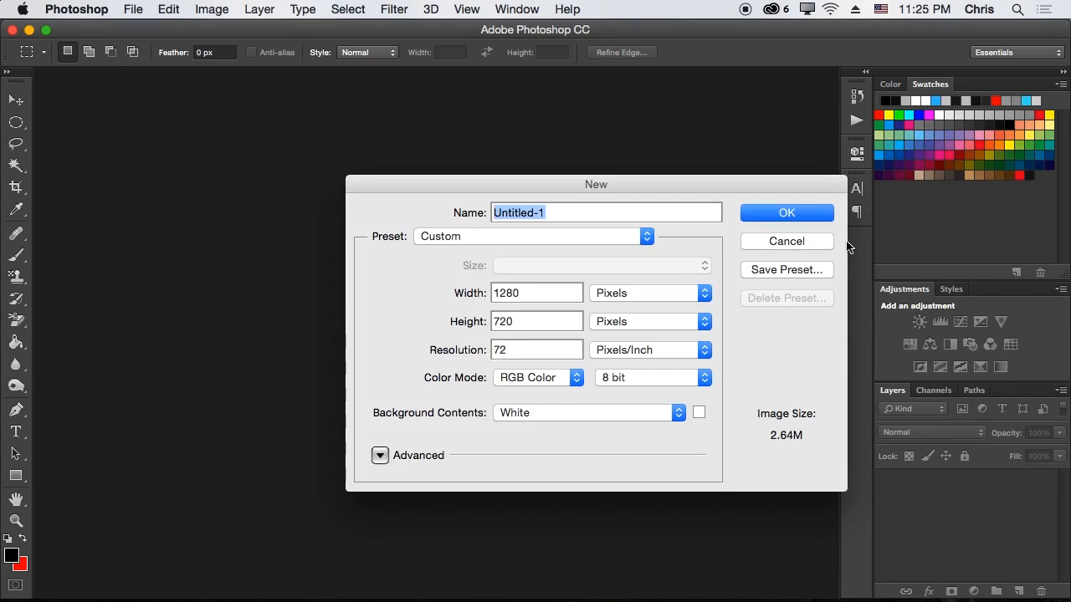
left_click(803, 217)
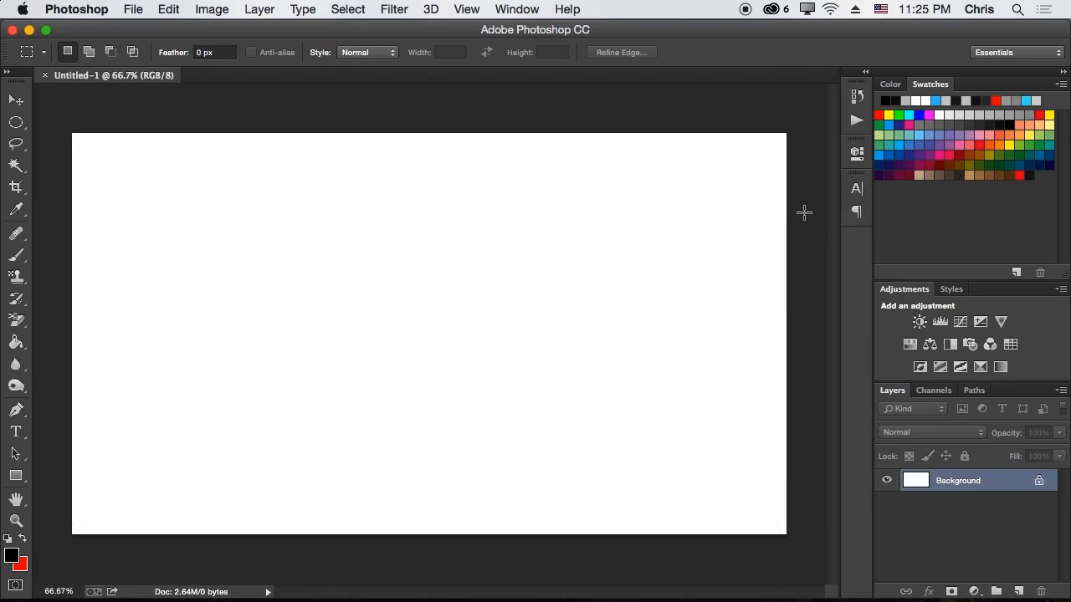
left_click(272, 8)
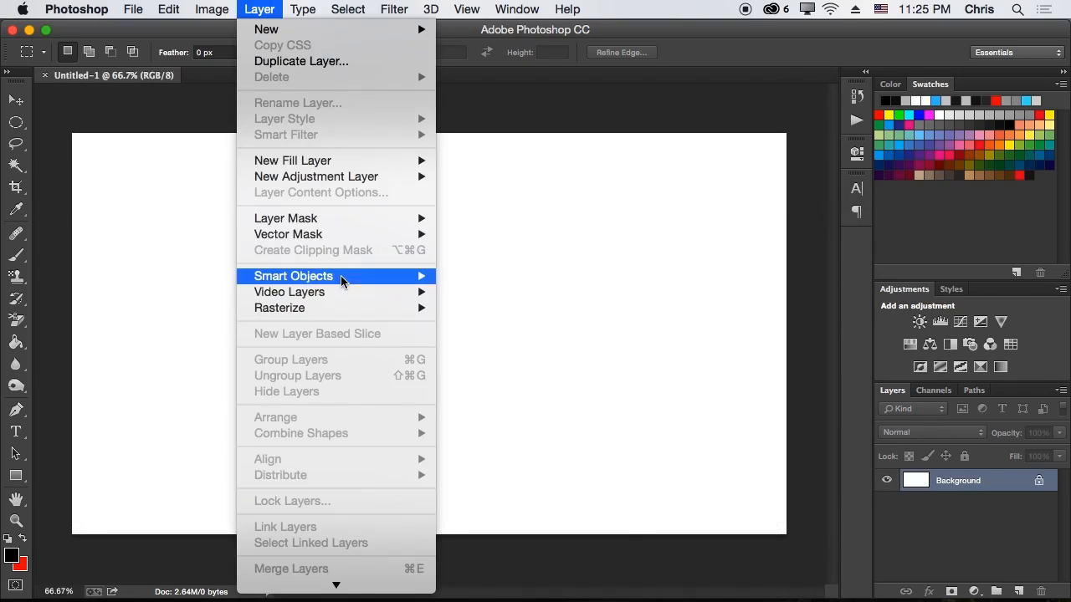
mouse_move(342, 292)
left_click(513, 293)
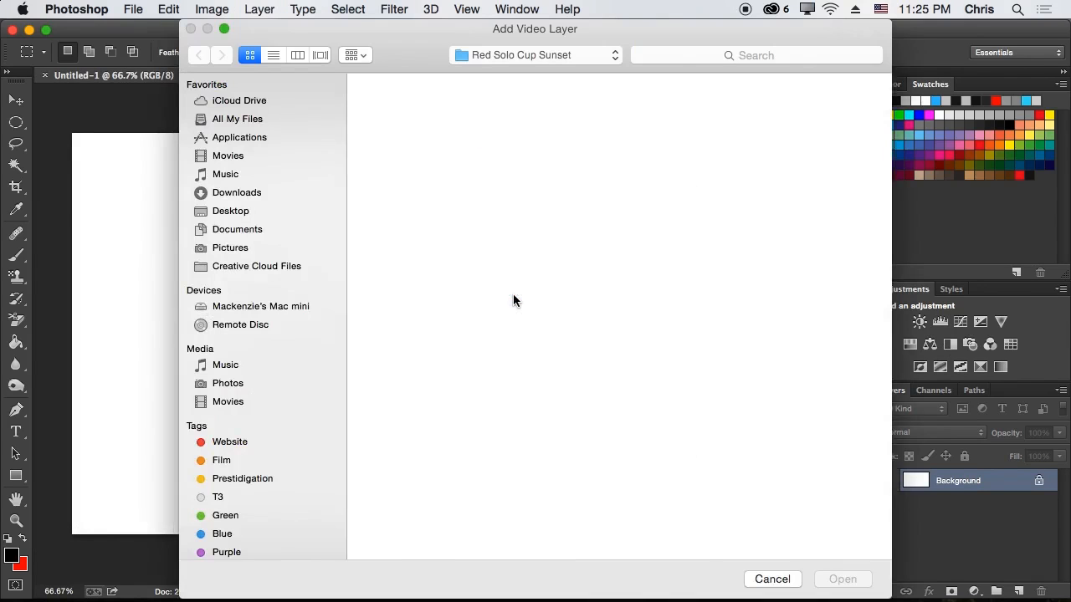
Open the JPEG folder inside JPEG sequence on the Desktop and look through the processed images
left_click(256, 212)
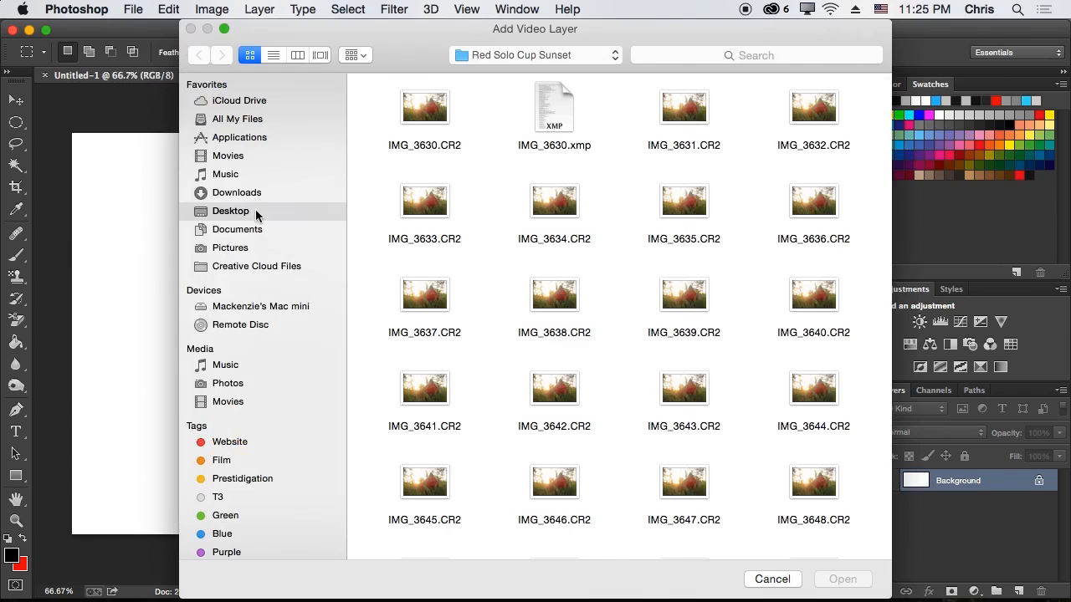
double_click(525, 118)
double_click(410, 113)
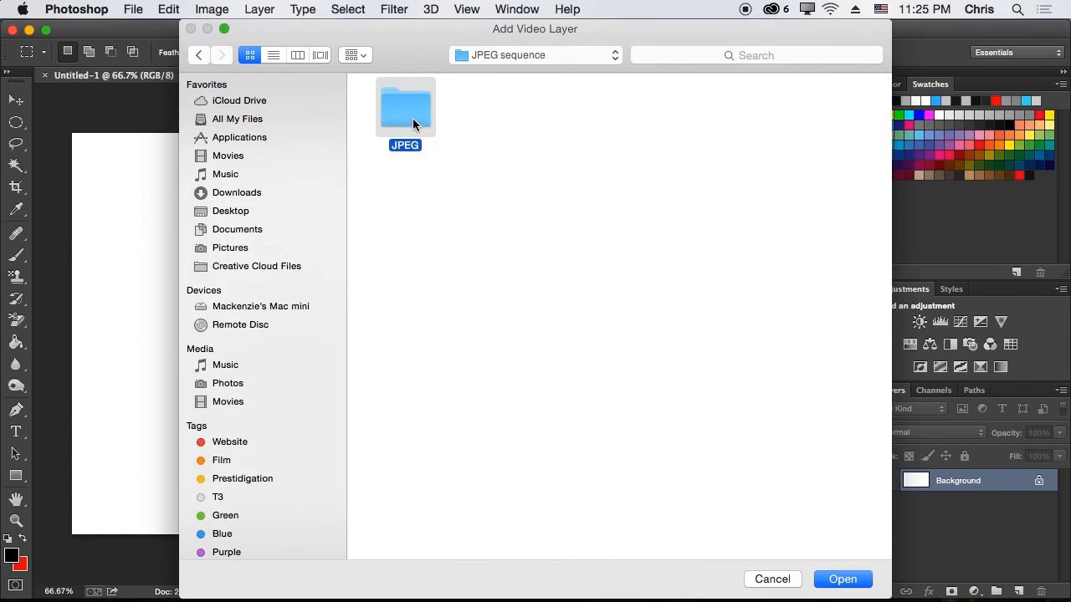
scroll(490, 311, "down", 10)
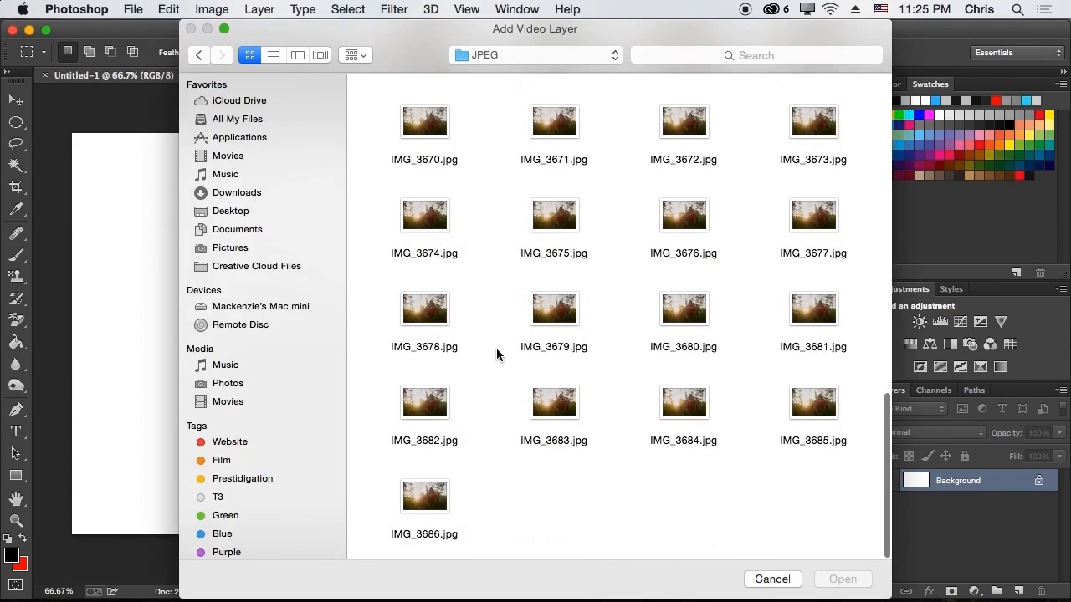
scroll(507, 392, "up", 10)
scroll(508, 392, "down", 10)
scroll(508, 393, "up", 10)
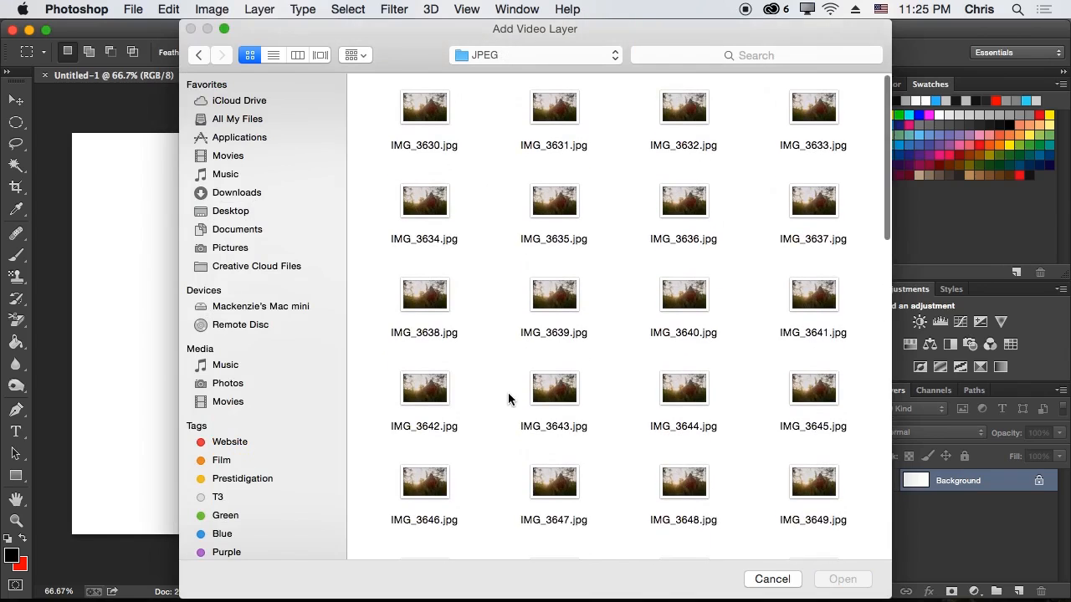
scroll(508, 393, "down", 10)
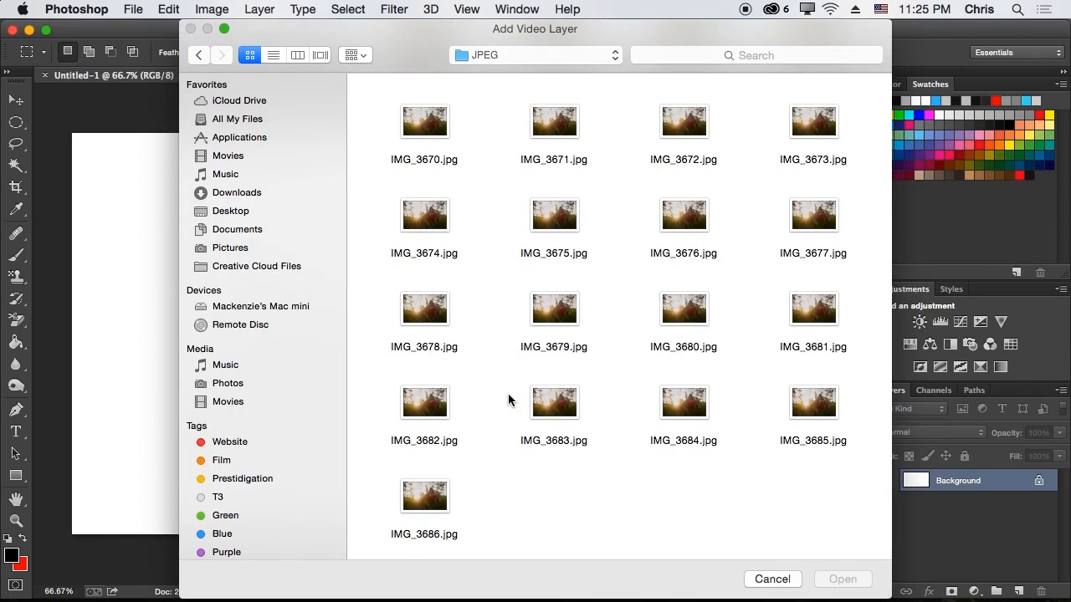
scroll(508, 400, "up", 10)
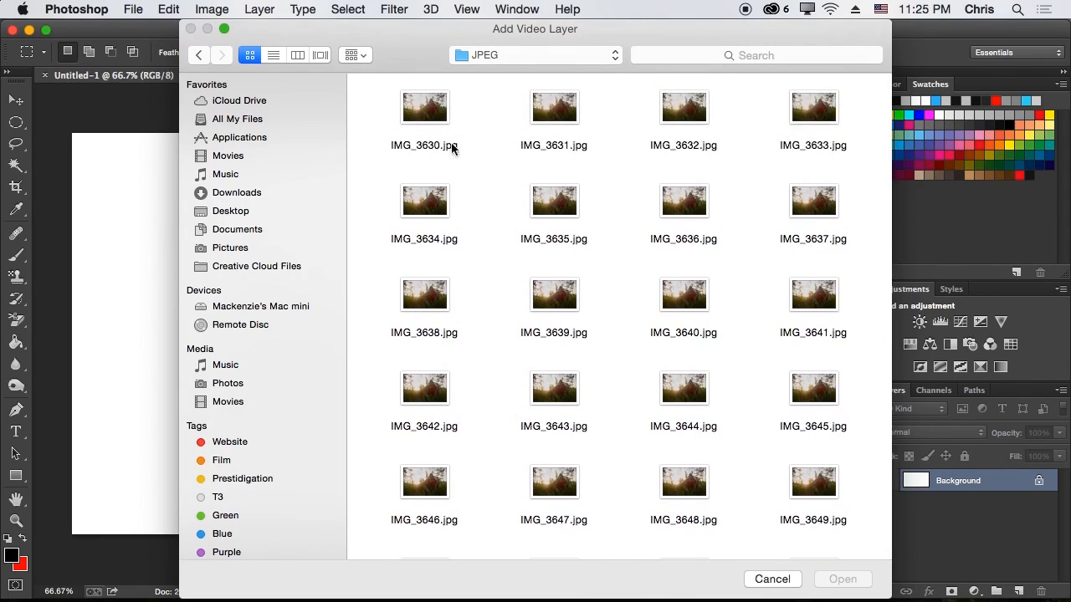
Load the JPEG images, beginning with IMG_3630.jpg, into the document as a video layer
left_click(425, 114)
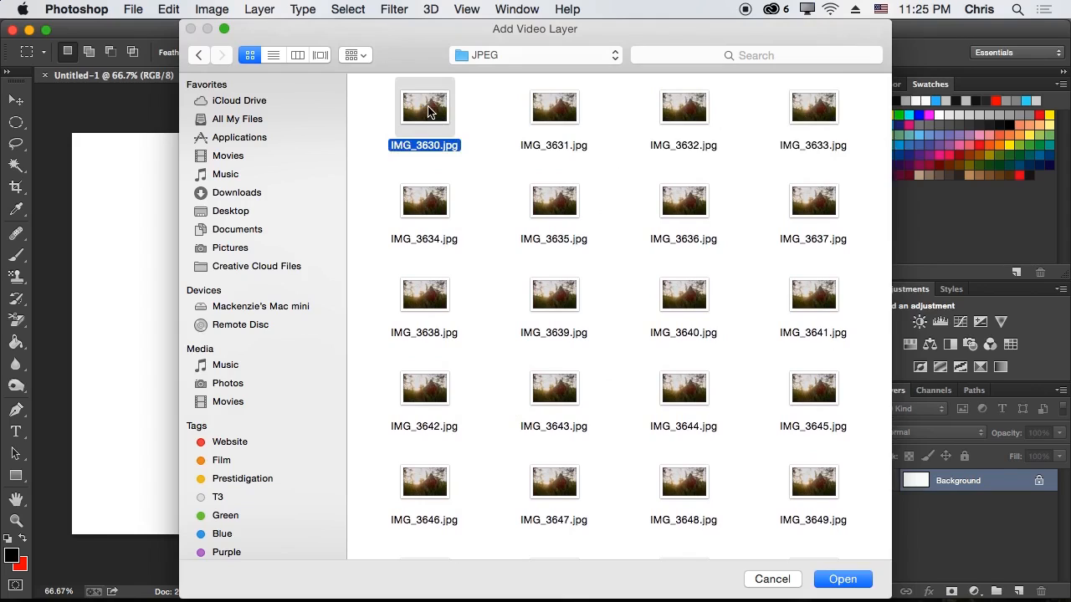
left_click(567, 119)
left_click_drag(620, 162, 356, 102)
left_click(854, 584)
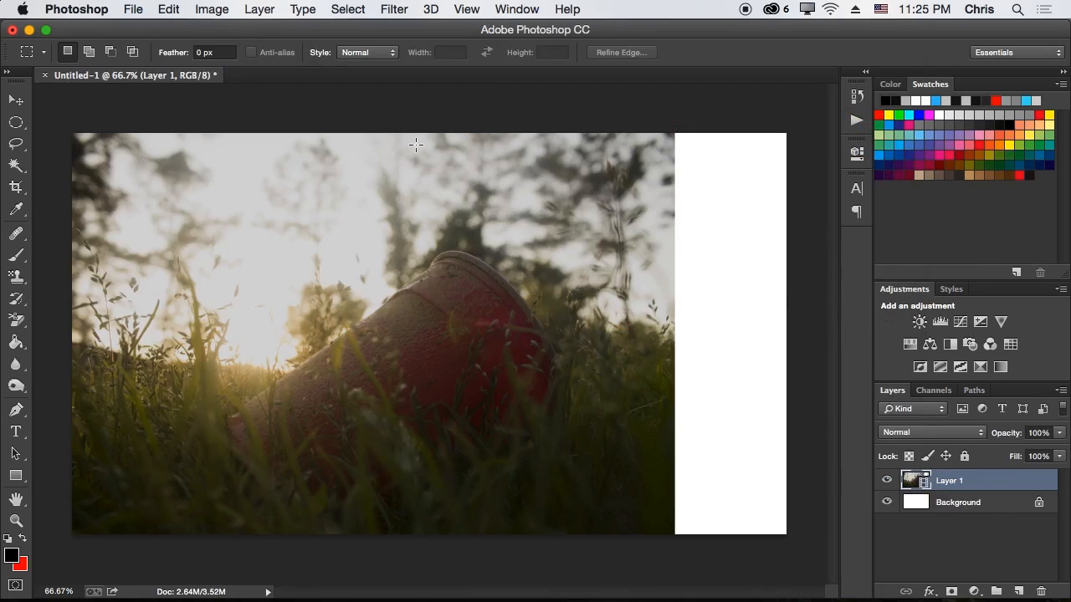
Crop the canvas at the original ratio to the edges of the photo, removing the white strip beside it
left_click(16, 100)
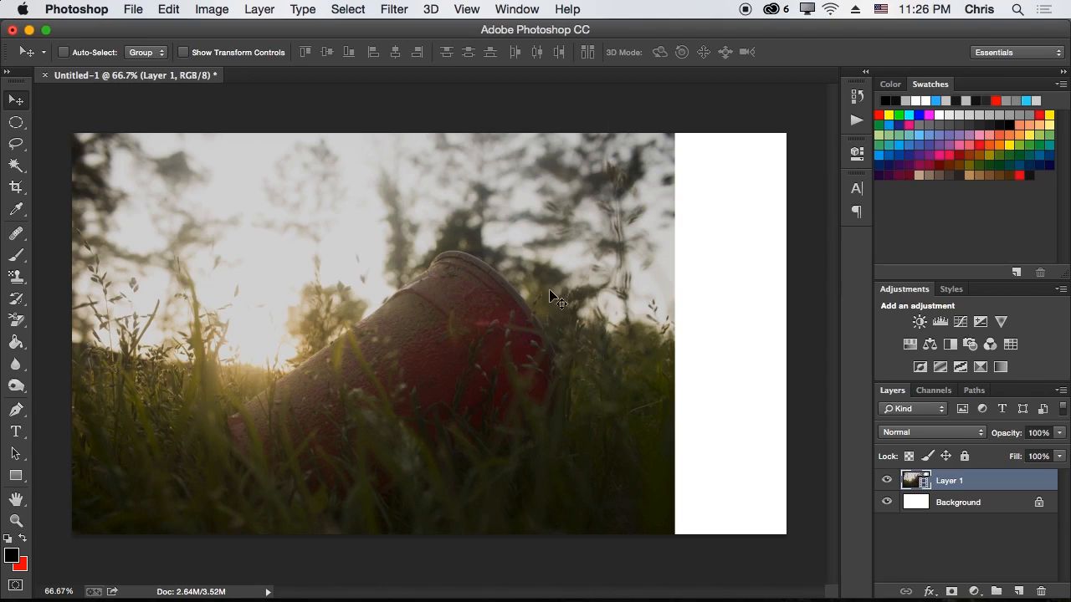
left_click(16, 187)
left_click_drag(630, 334, 652, 333)
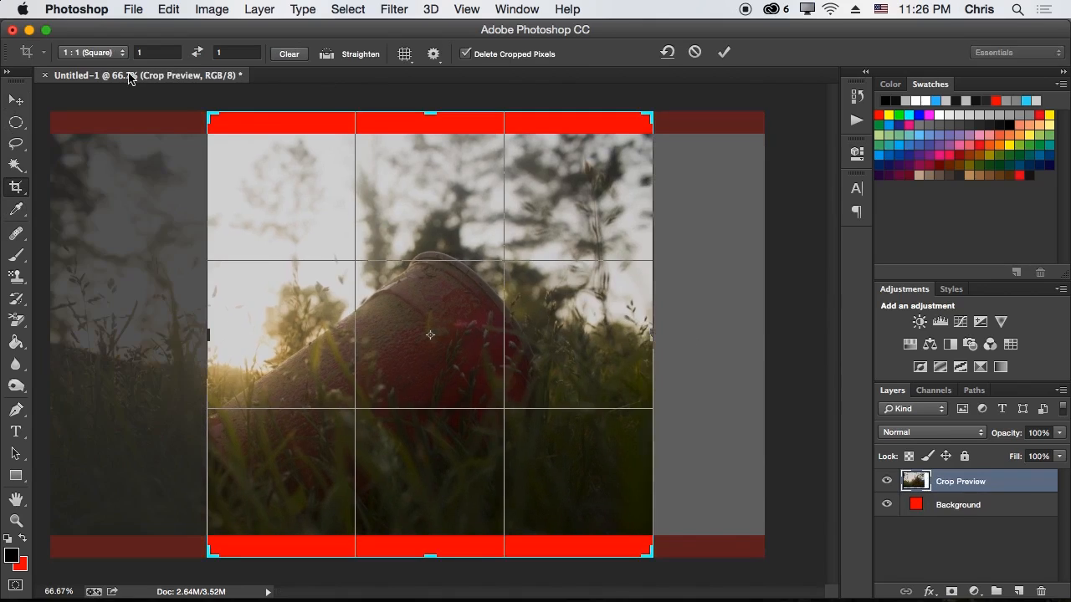
left_click(93, 53)
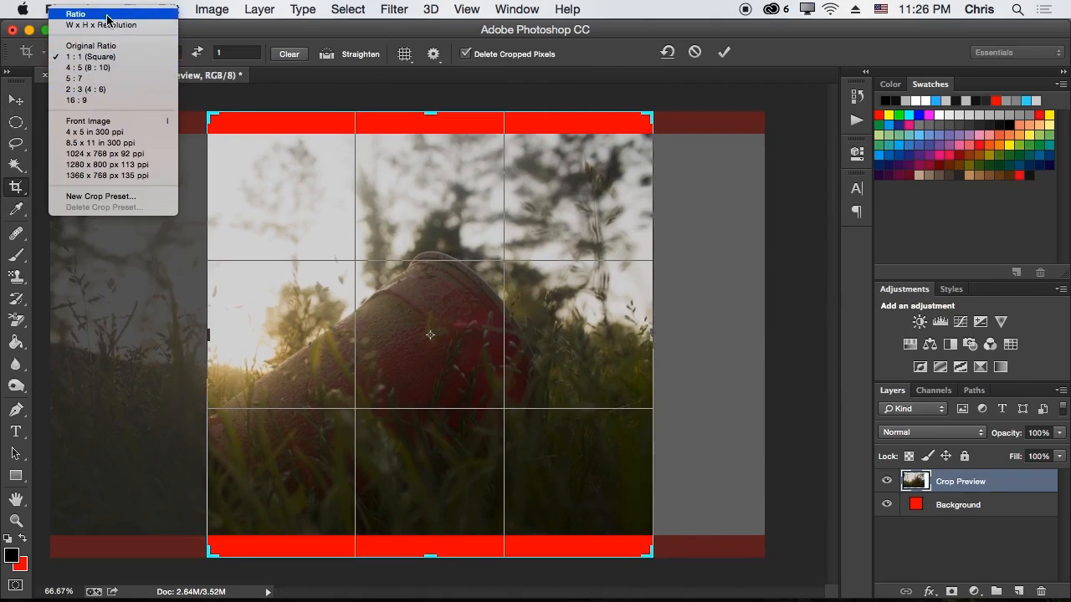
left_click(91, 45)
left_click_drag(209, 333, 128, 335)
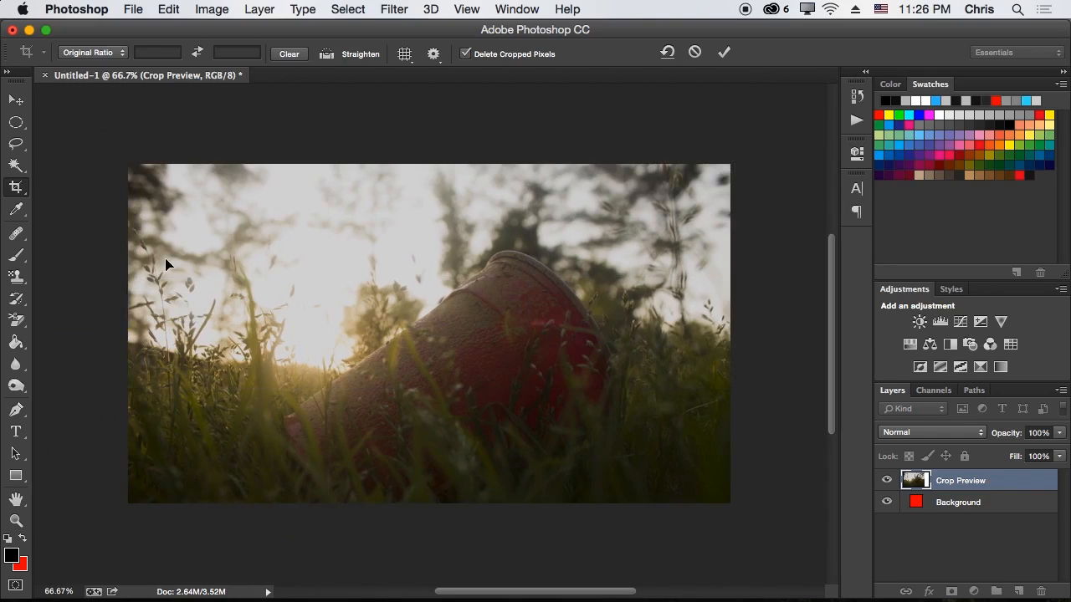
key("Return")
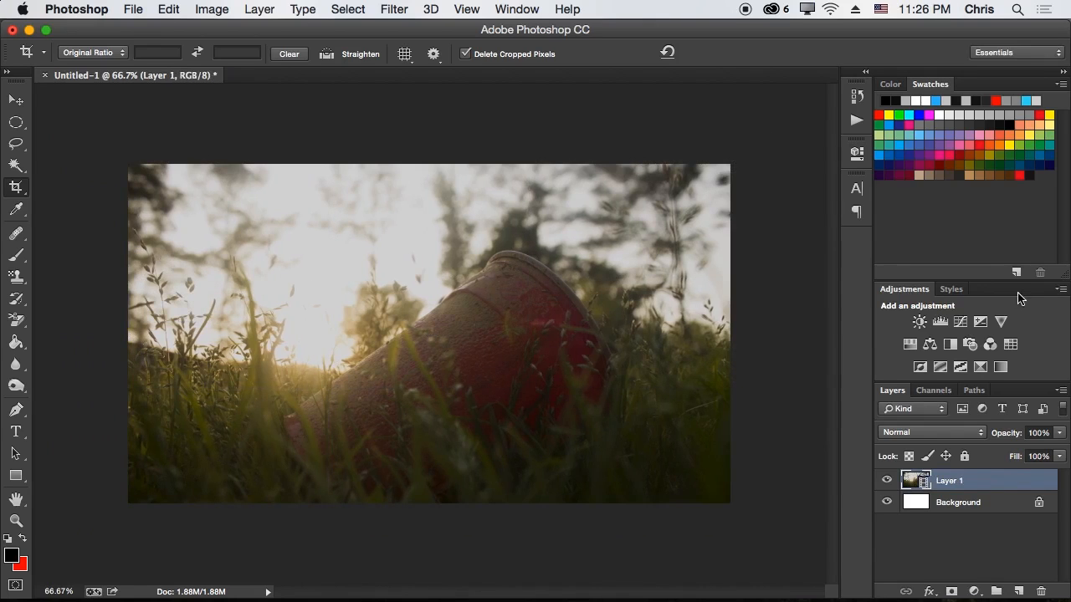
Apply a gentle S-shaped Curves adjustment to Layer 1, with the upper point at input 169 and output 178, and switch to the Move tool
left_click(209, 10)
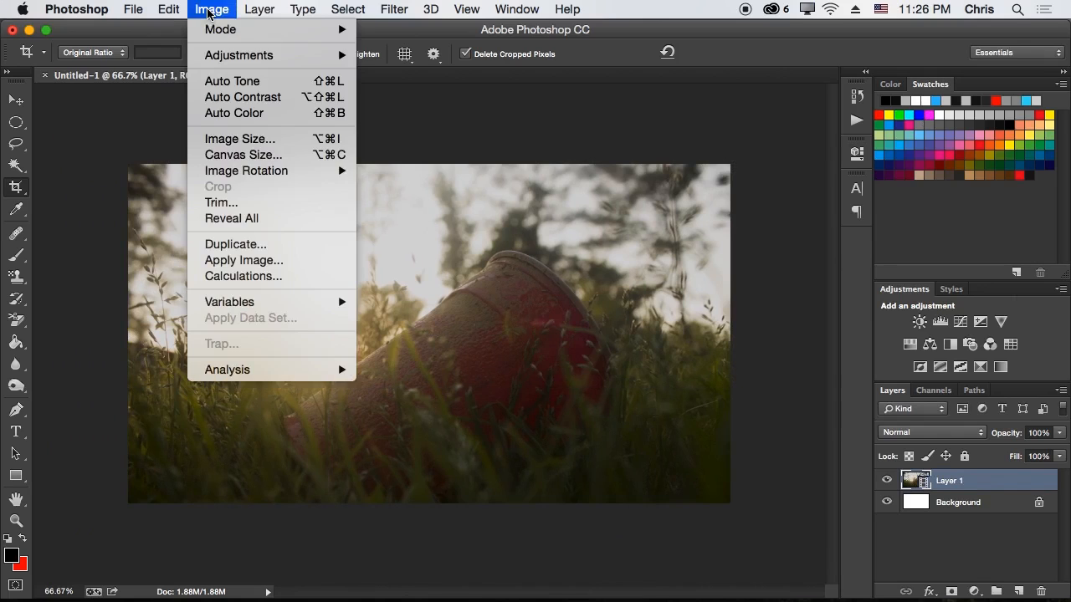
mouse_move(243, 53)
mouse_move(230, 54)
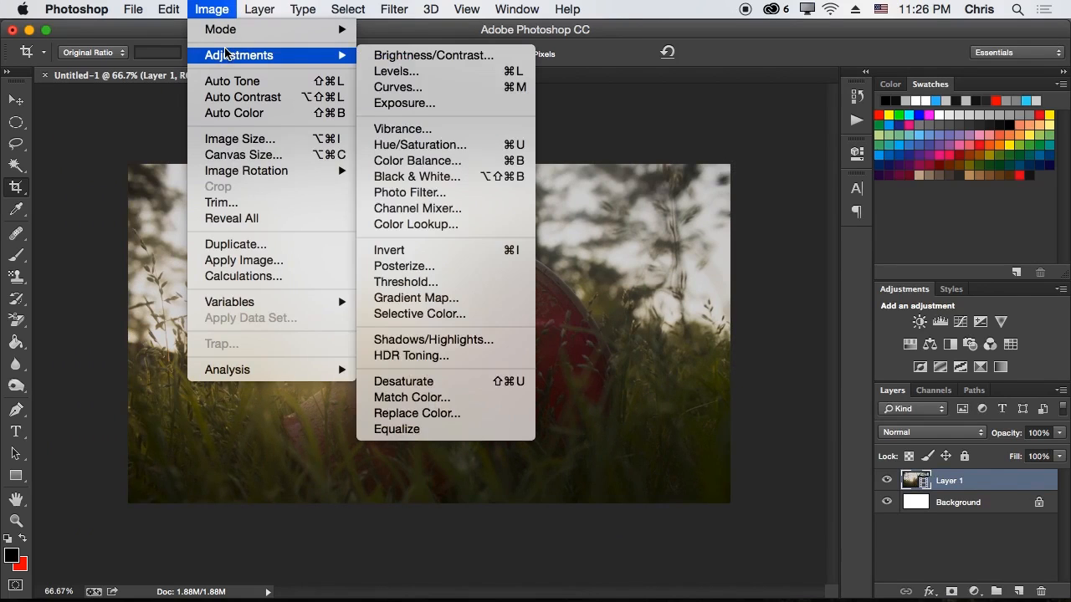
left_click(455, 88)
left_click_drag(596, 134, 856, 107)
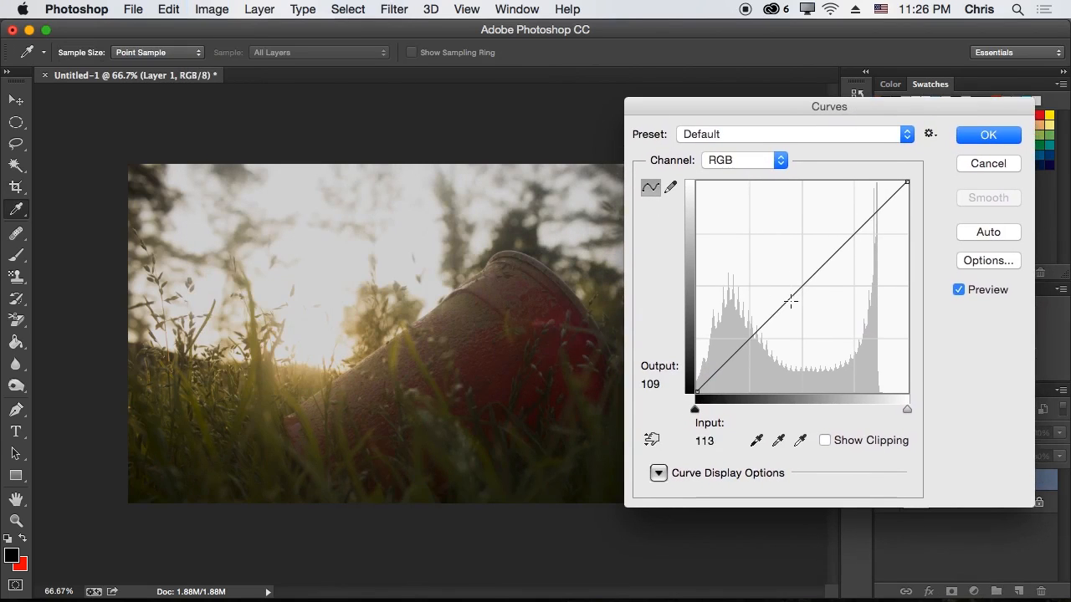
mouse_move(908, 181)
left_mouse_down()
mouse_move(882, 182)
mouse_move(908, 182)
left_mouse_up()
left_click_drag(844, 245, 839, 237)
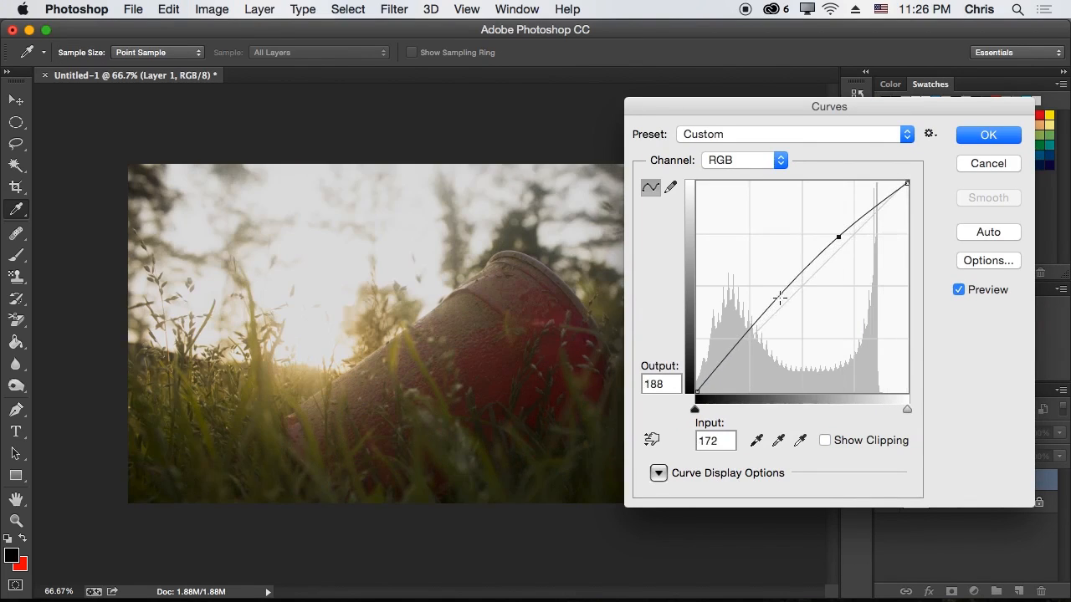
left_click_drag(784, 310, 781, 311)
left_click_drag(844, 237, 836, 245)
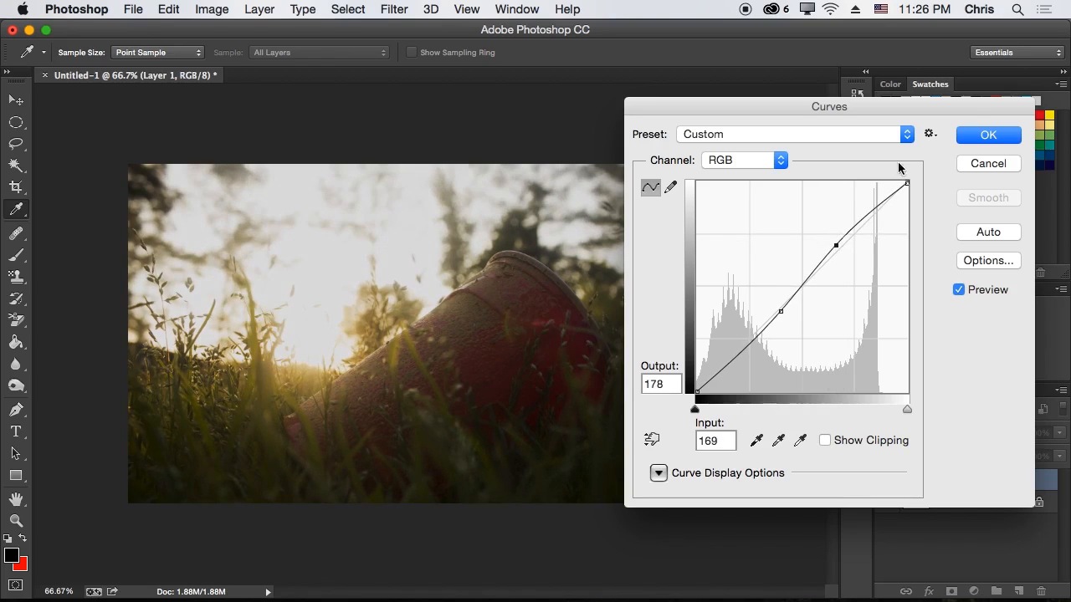
left_click(979, 132)
key("c")
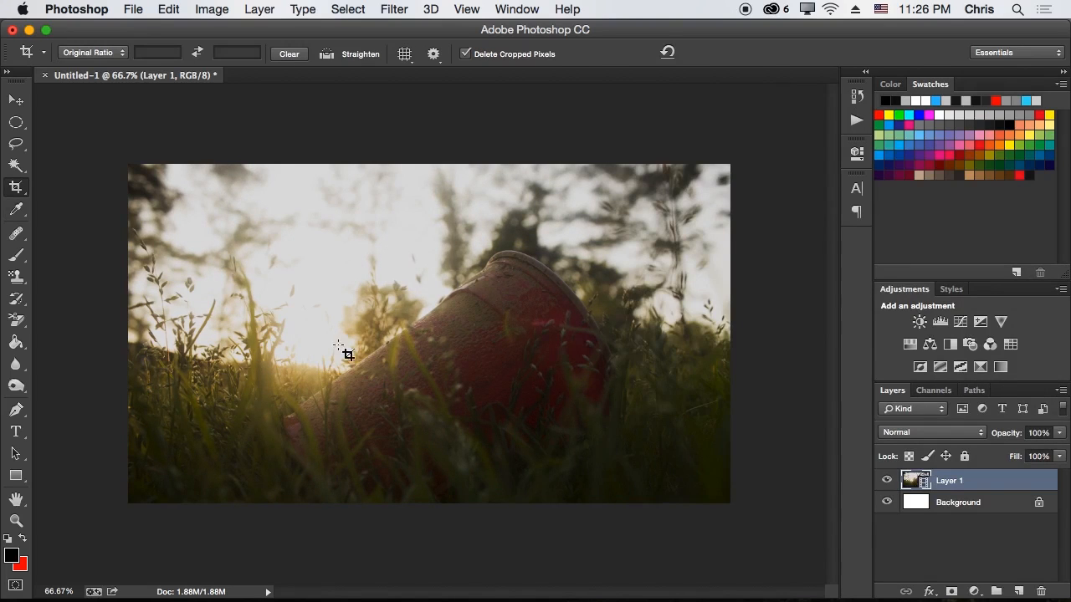
left_click(16, 99)
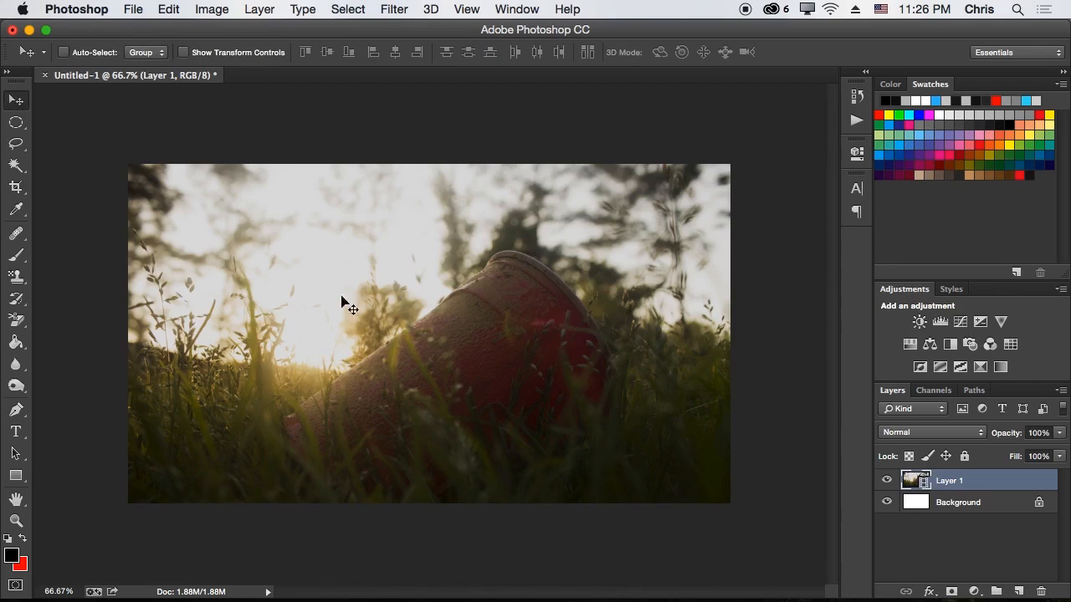